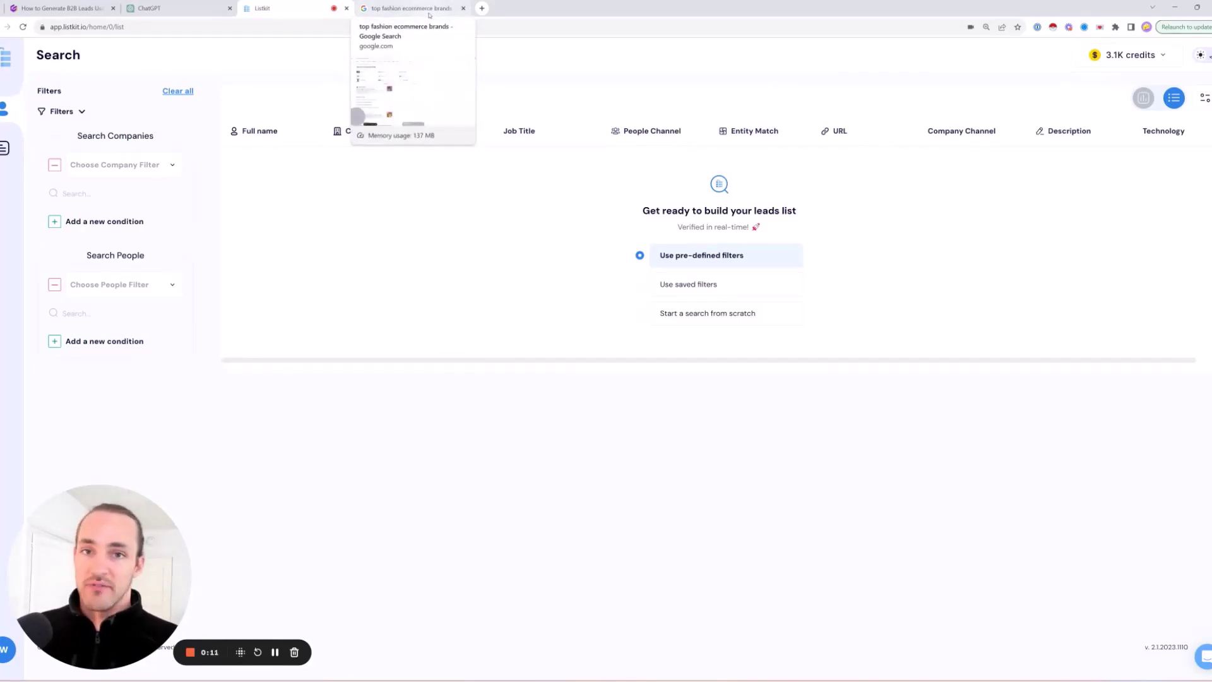
# - Open the We Make Websites article "60 Best Fashion E-Commerce Websites" from the Google results for top fashion ecommerce brands
pyautogui.click(430, 14)
pyautogui.doubleClick(243, 141)
pyautogui.moveTo(199, 140); pyautogui.dragTo(94, 140)
pyautogui.click(203, 253)
pyautogui.scroll(-2, 204, 252)
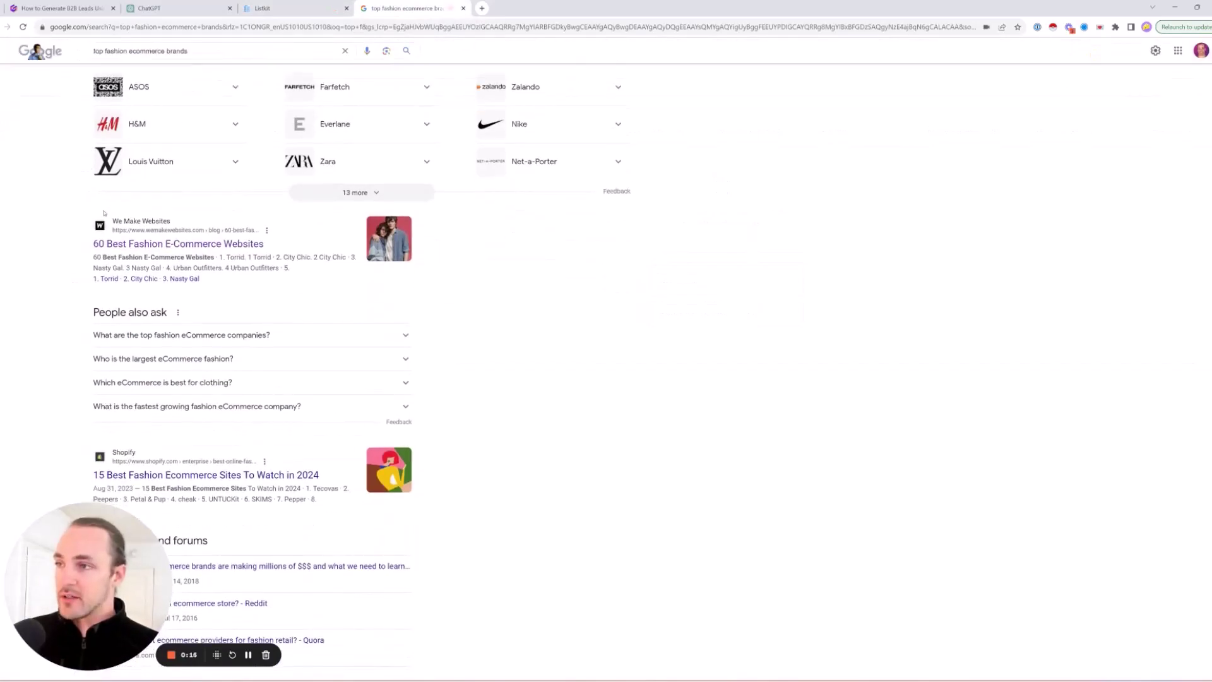
pyautogui.click(203, 245)
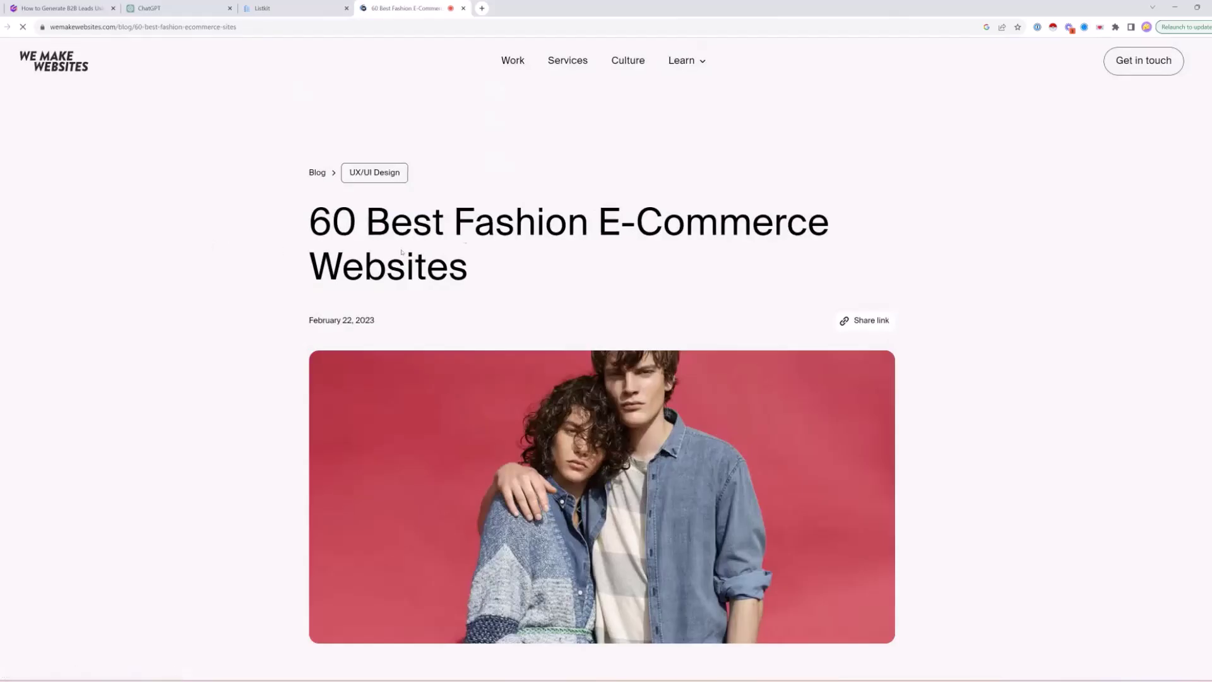
# - Browse the fashion brands listed in the article and open the website of the first one, Torrid
pyautogui.scroll(-2, 541, 242)
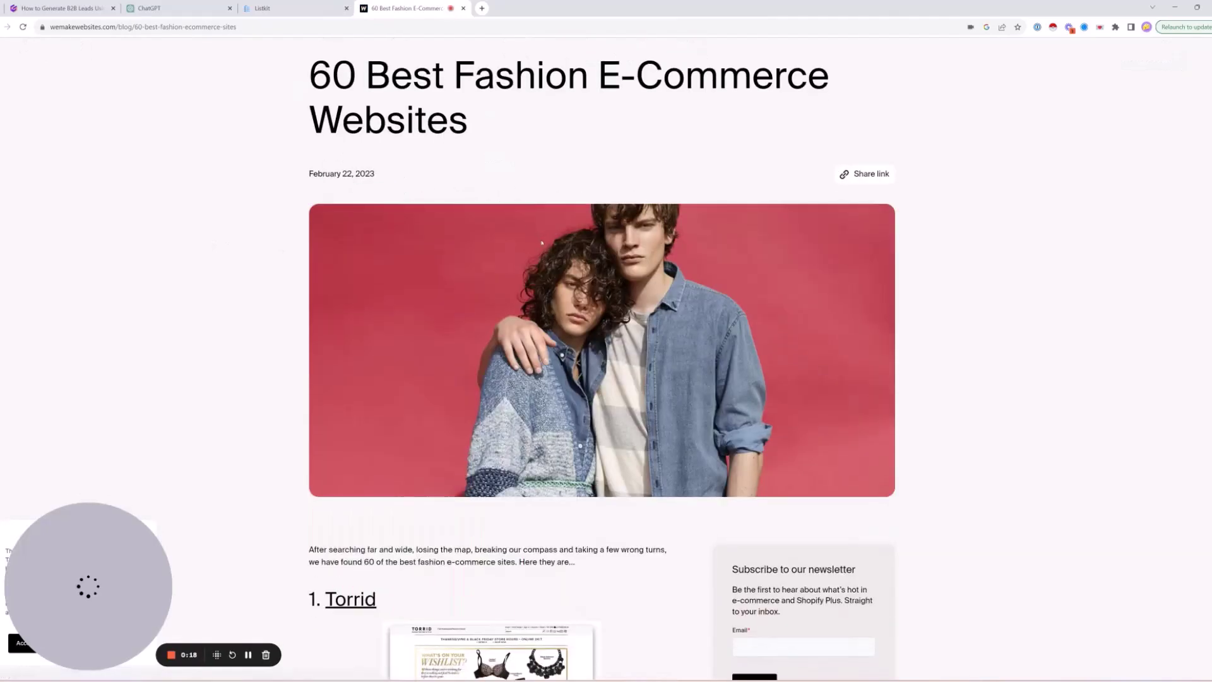
pyautogui.scroll(-6, 678, 149)
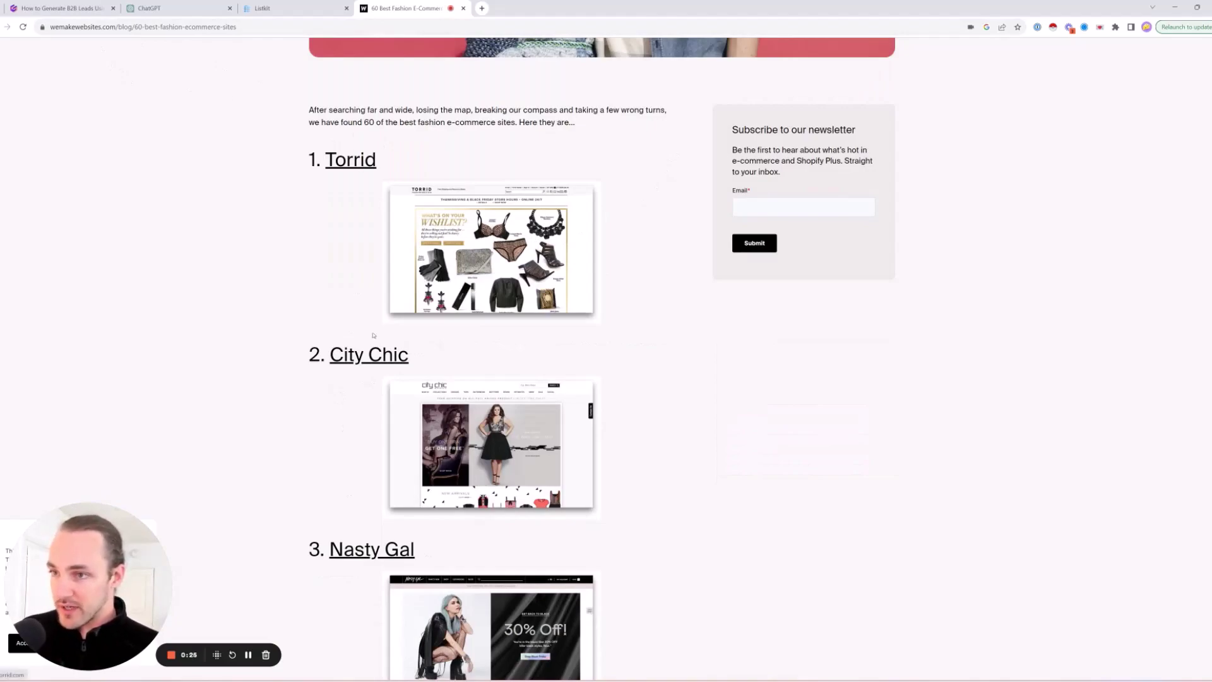
pyautogui.scroll(-6, 373, 335)
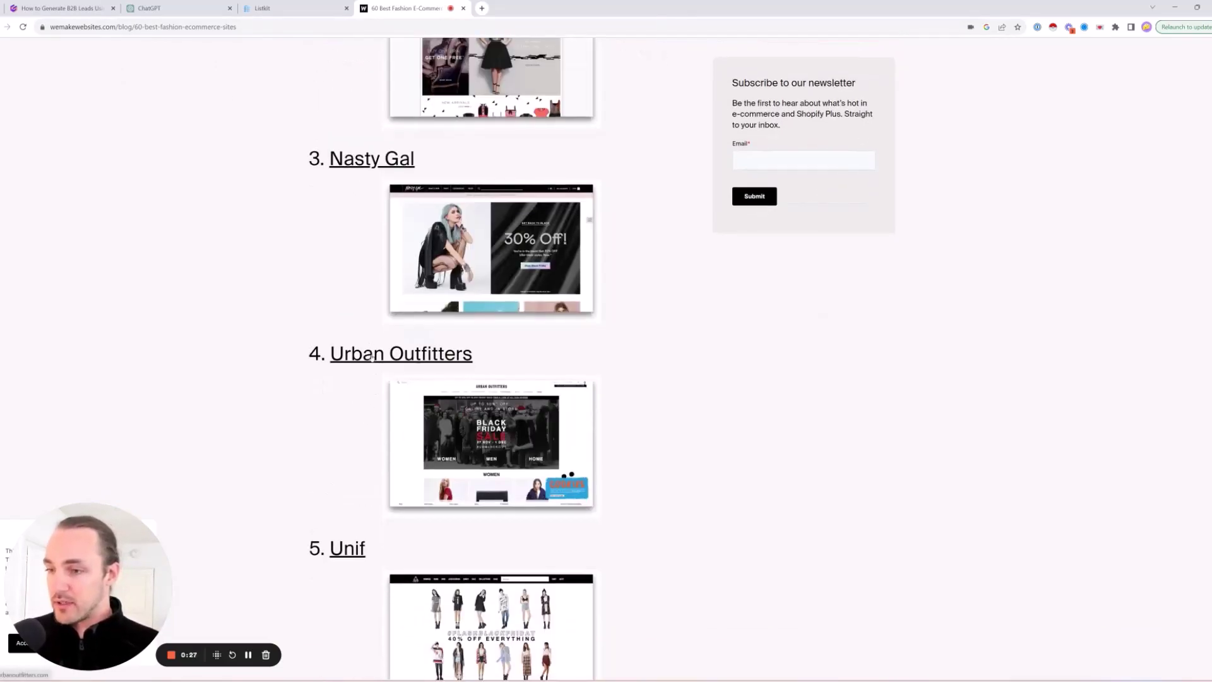
pyautogui.scroll(6, 368, 346)
pyautogui.scroll(1, 351, 203)
pyautogui.rightClick(352, 263)
pyautogui.click(330, 339)
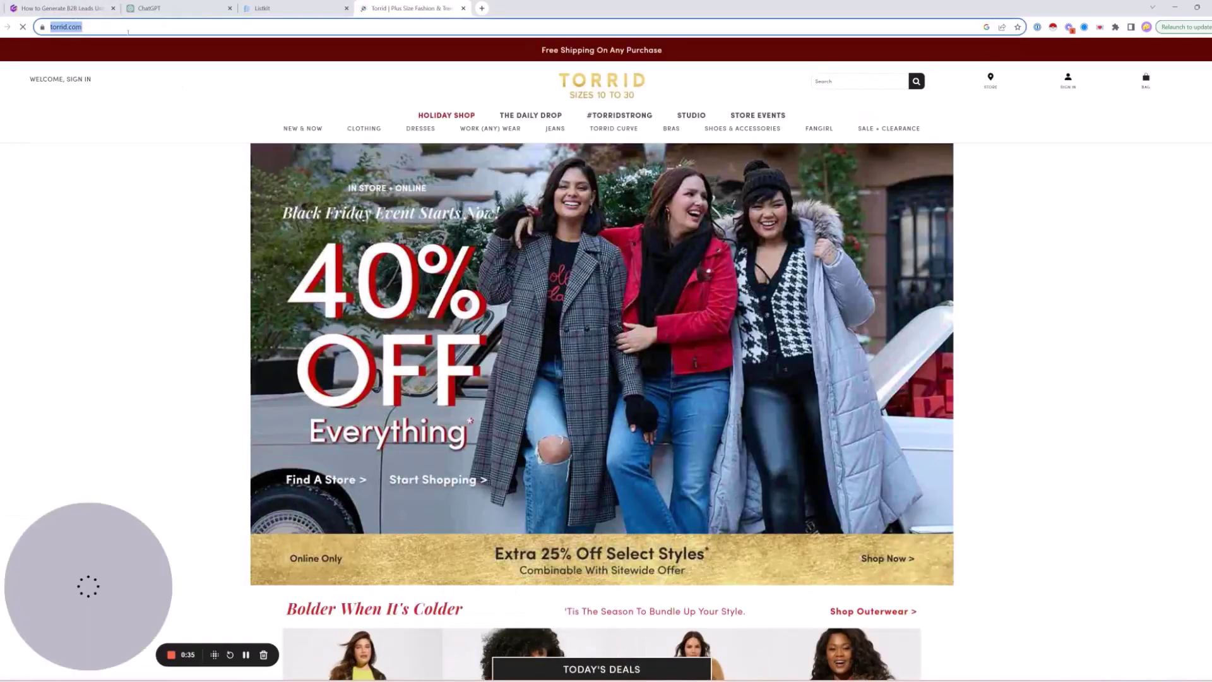
# - In Listkit, save an Include Companies filter with the Torrid, City Chic, Unif, Urban Outfitters and Nasty Gal website addresses
pyautogui.click(262, 8)
pyautogui.click(79, 169)
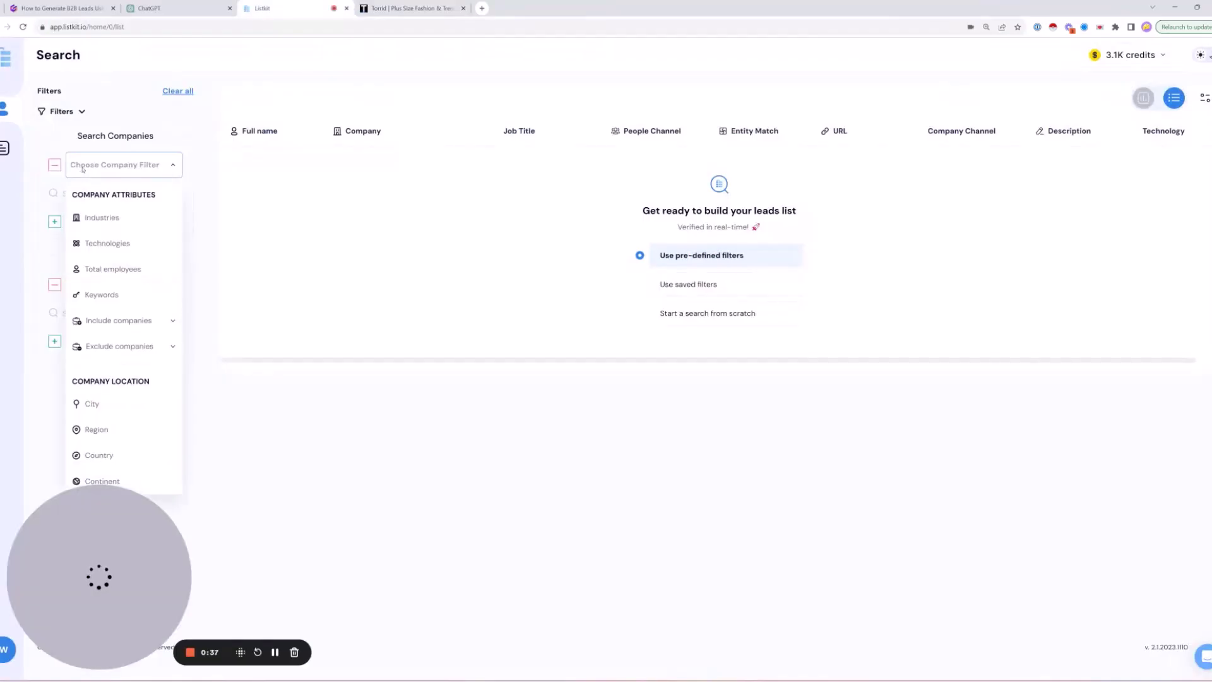
pyautogui.click(136, 320)
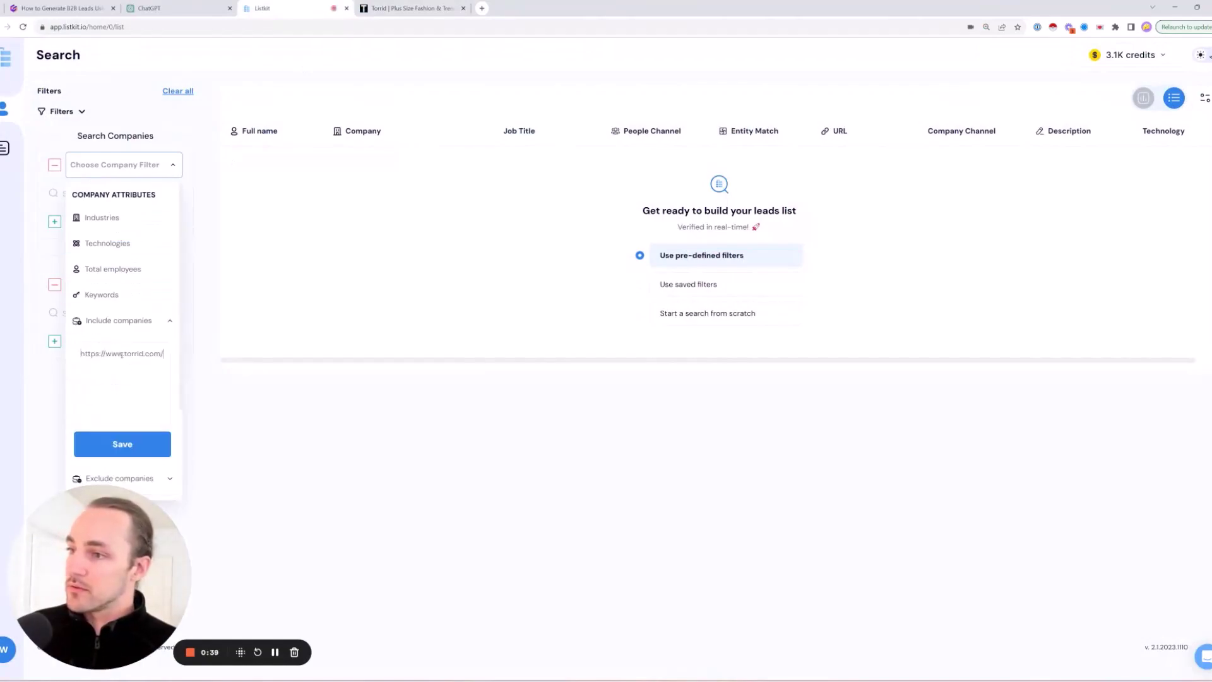
pyautogui.click(410, 8)
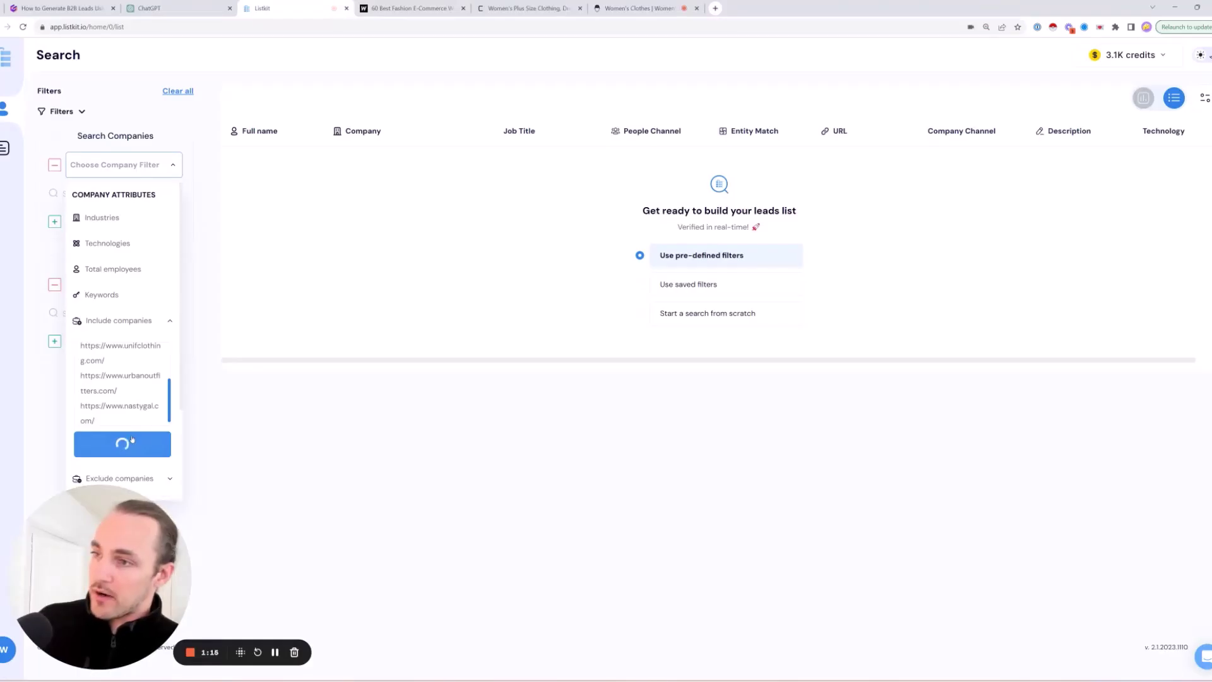
pyautogui.click(103, 441)
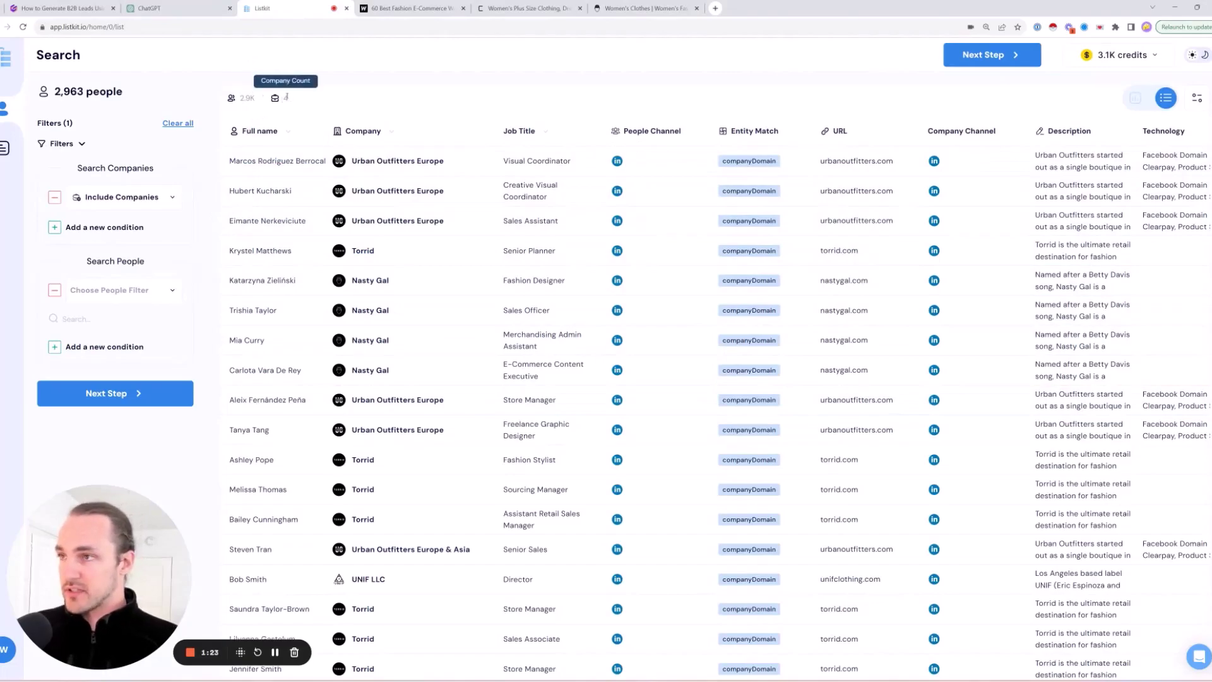
# - Compare the City Chic and Nasty Gal website addresses with the domains saved in the Include Companies filter
pyautogui.click(513, 4)
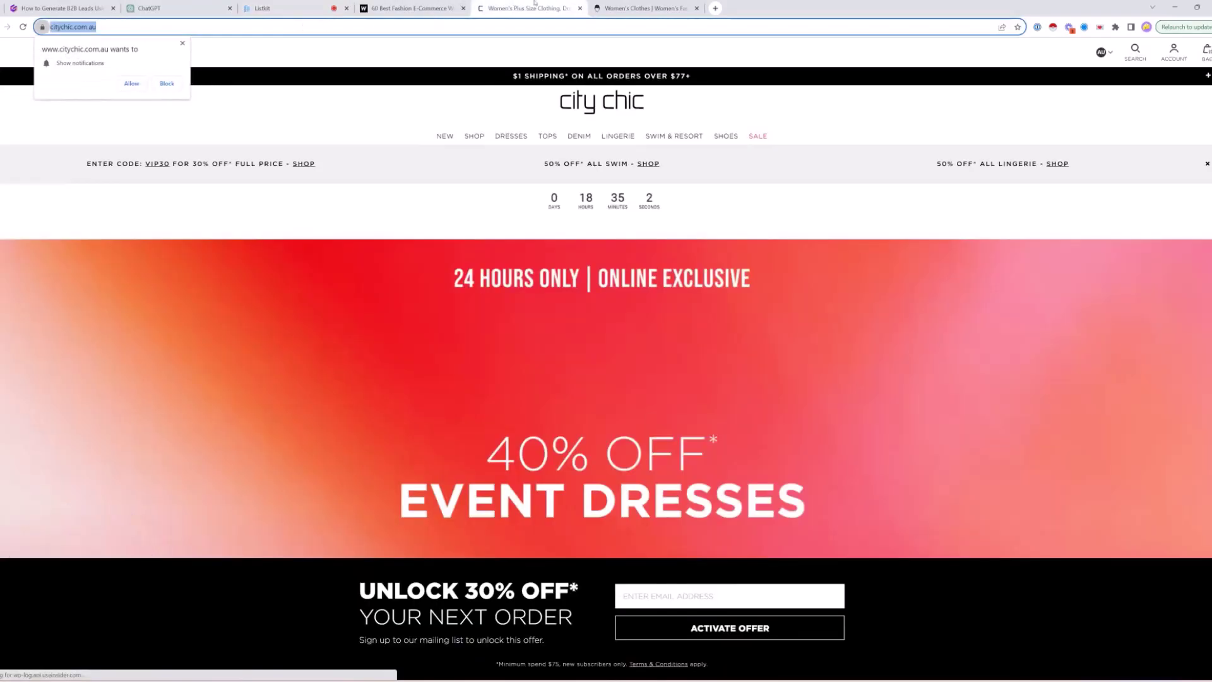
pyautogui.hotkey('ctrl', 'Tab')
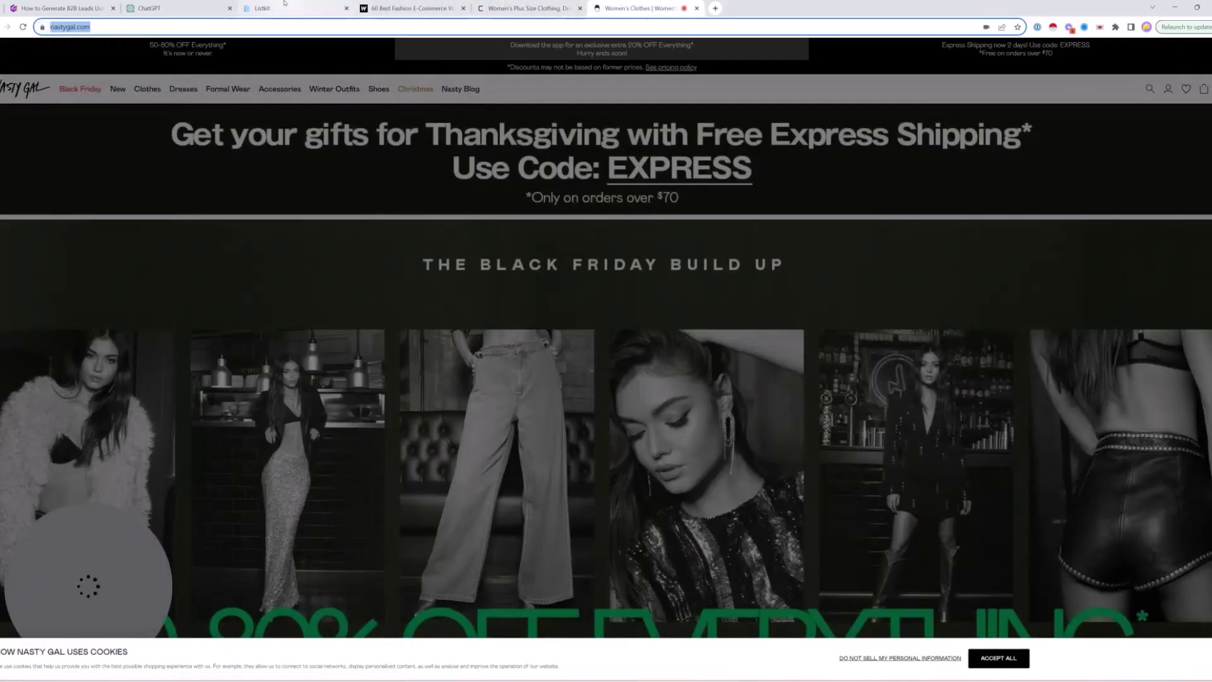
pyautogui.click(294, 8)
pyautogui.click(154, 198)
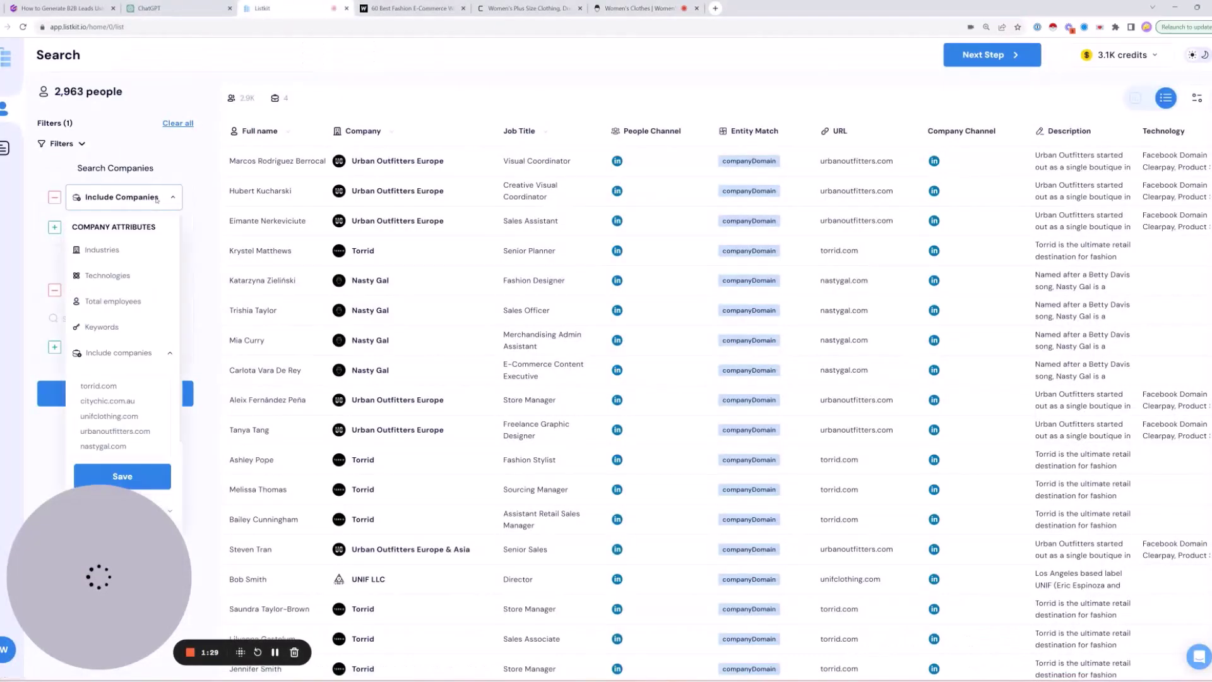
pyautogui.click(131, 400)
pyautogui.click(117, 445)
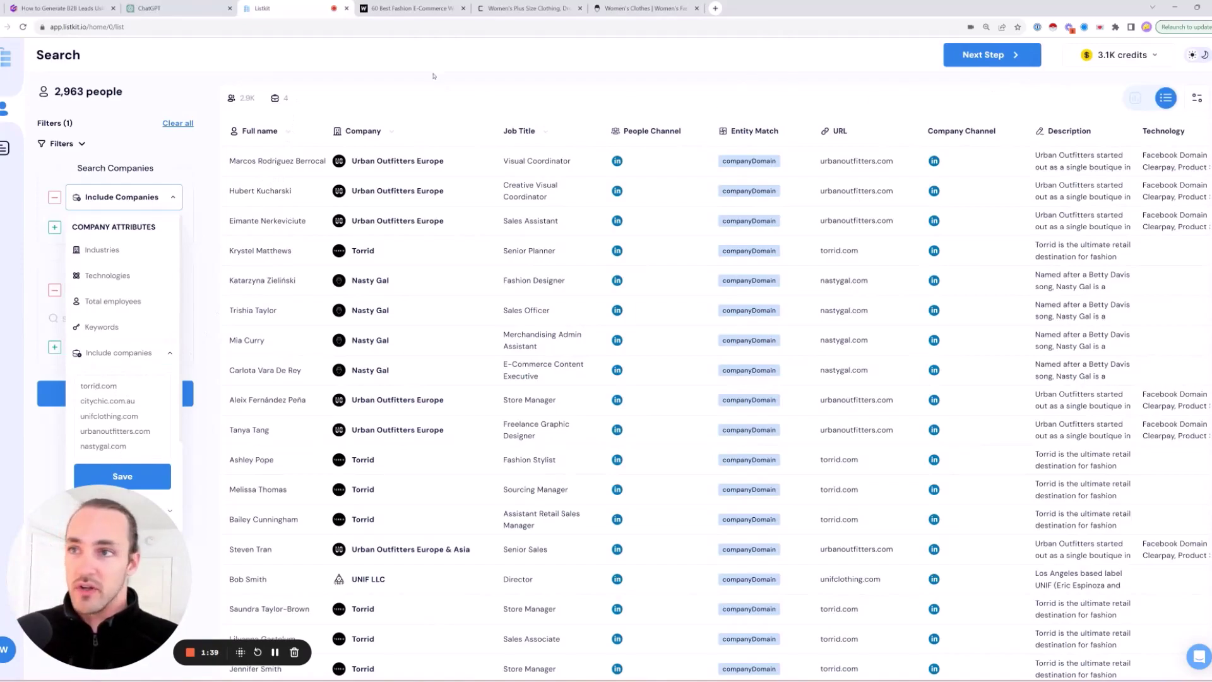
# - Close the filter list, switch the results to the statistics view and examine the Ecommerce and Fashion keyword stats
pyautogui.click(440, 80)
pyautogui.doubleClick(247, 98)
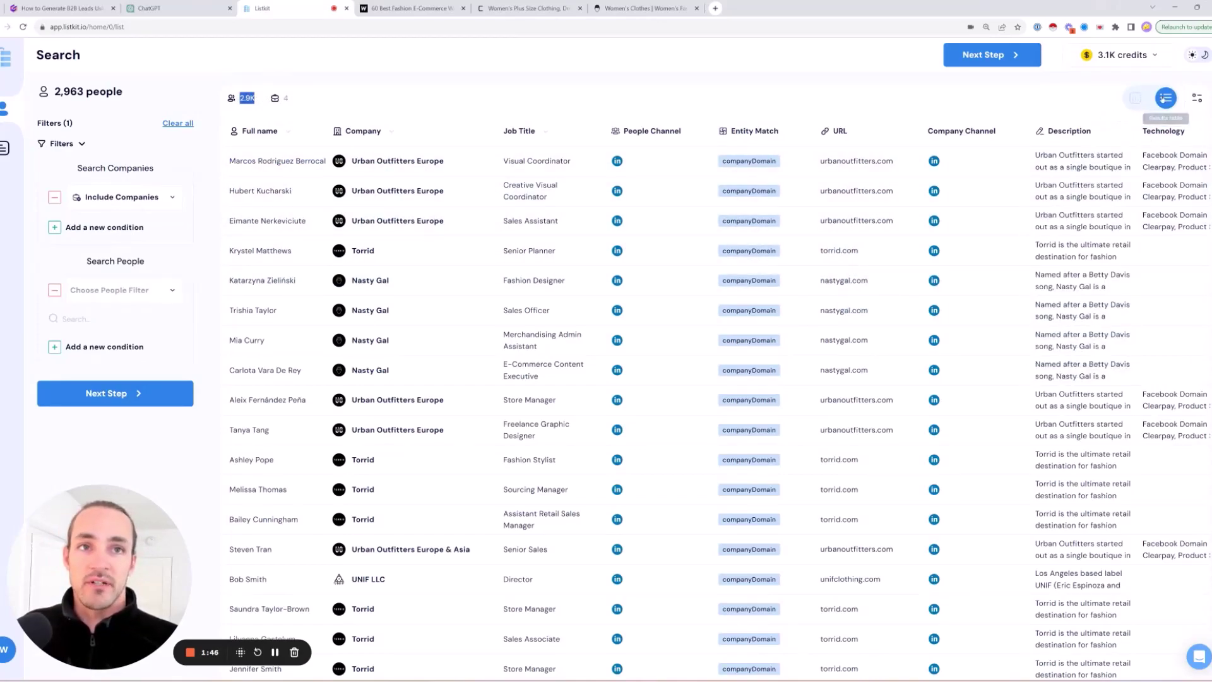
pyautogui.click(1135, 98)
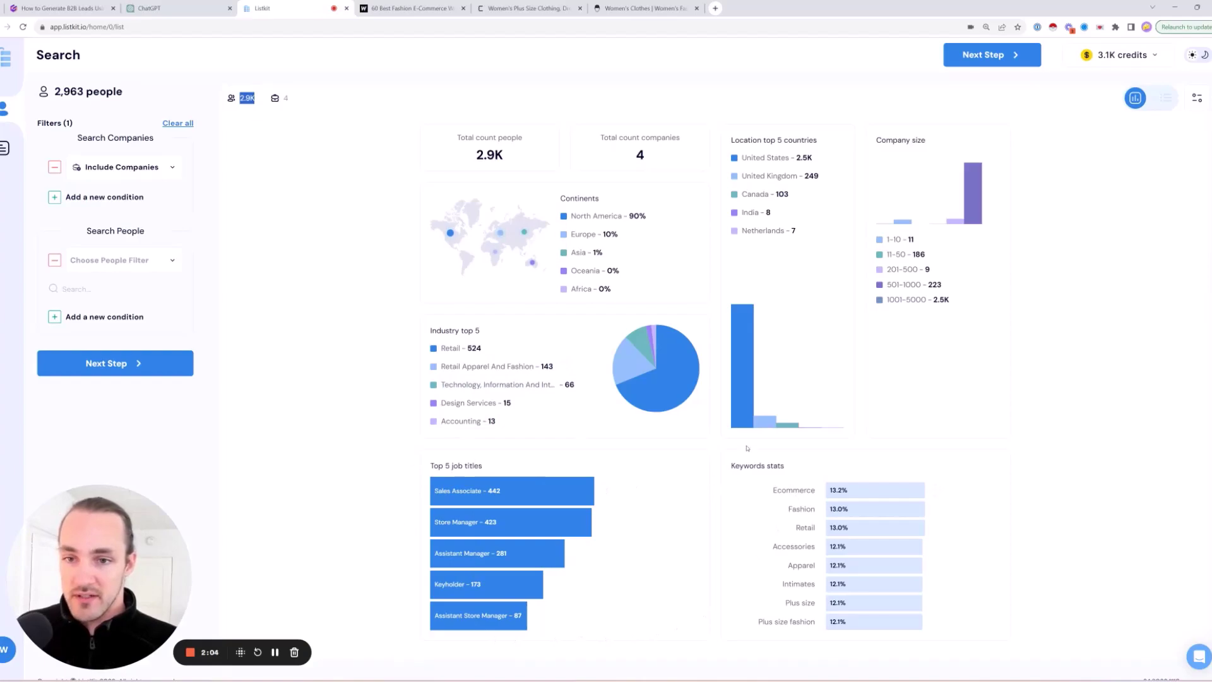
pyautogui.doubleClick(795, 491)
pyautogui.click(800, 509)
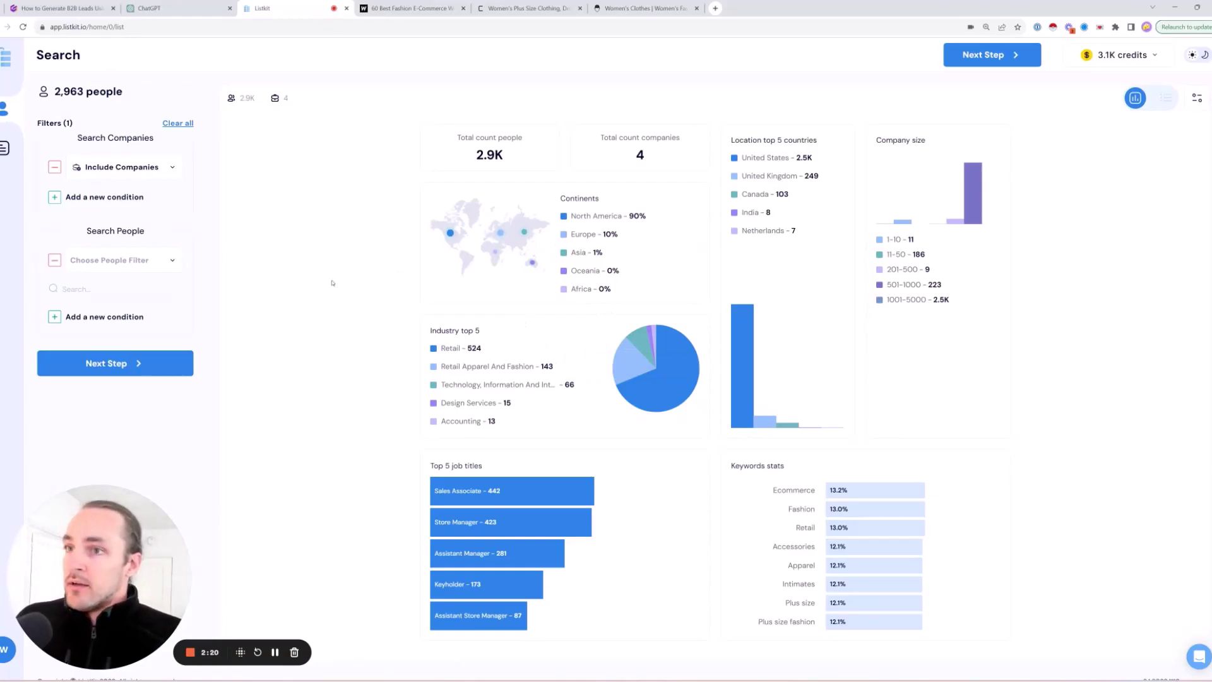
# - Open a second Listkit search in a new browser tab and place it directly beside the first Listkit tab
pyautogui.hotkey('ctrl', 't')
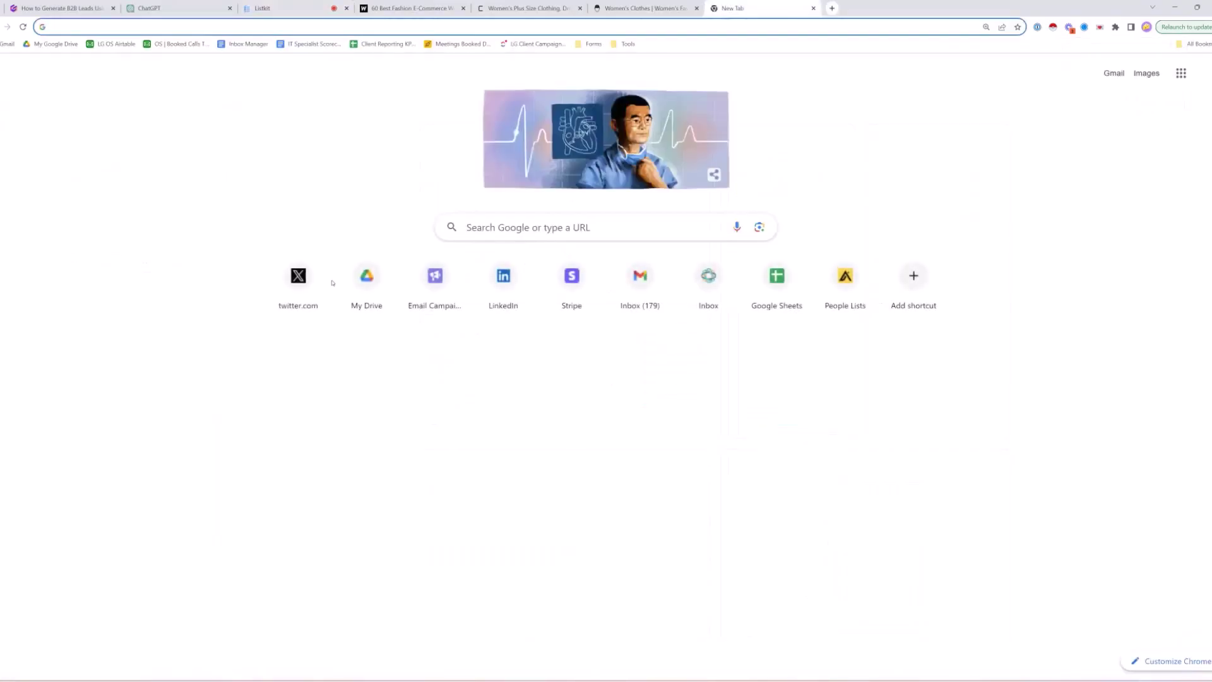
pyautogui.write('app.s')
pyautogui.press('BackSpace')
pyautogui.write('lis')
pyautogui.press('Return')
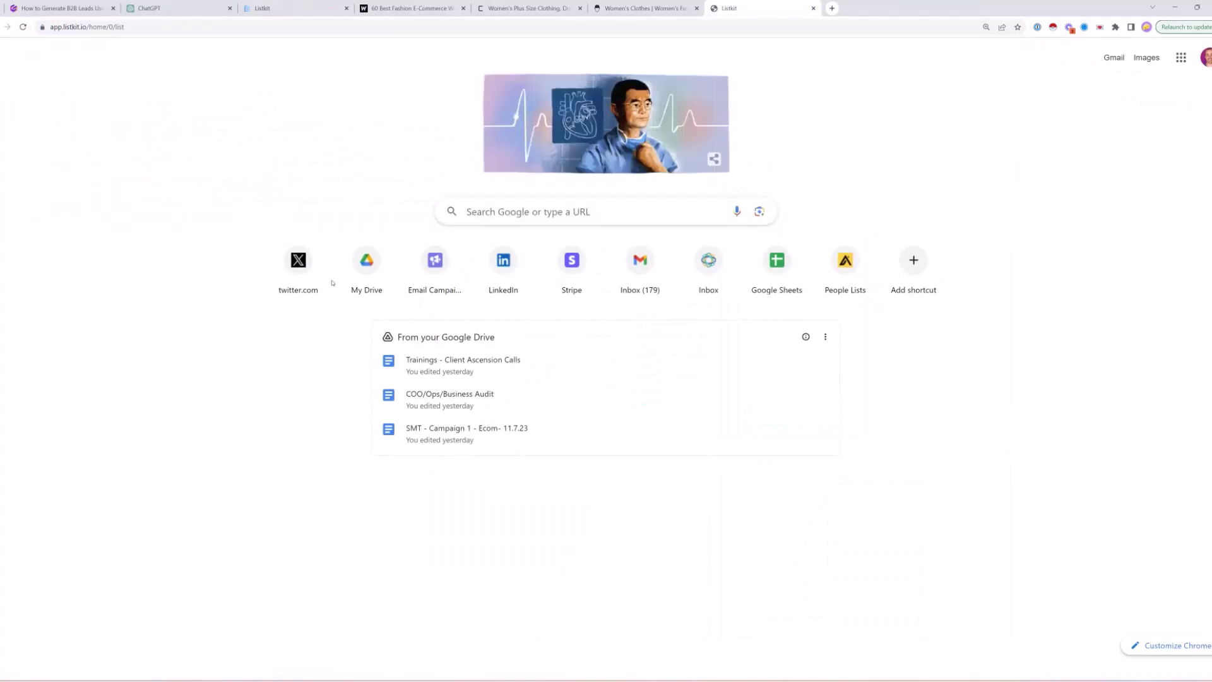
pyautogui.moveTo(748, 6); pyautogui.dragTo(386, 3)
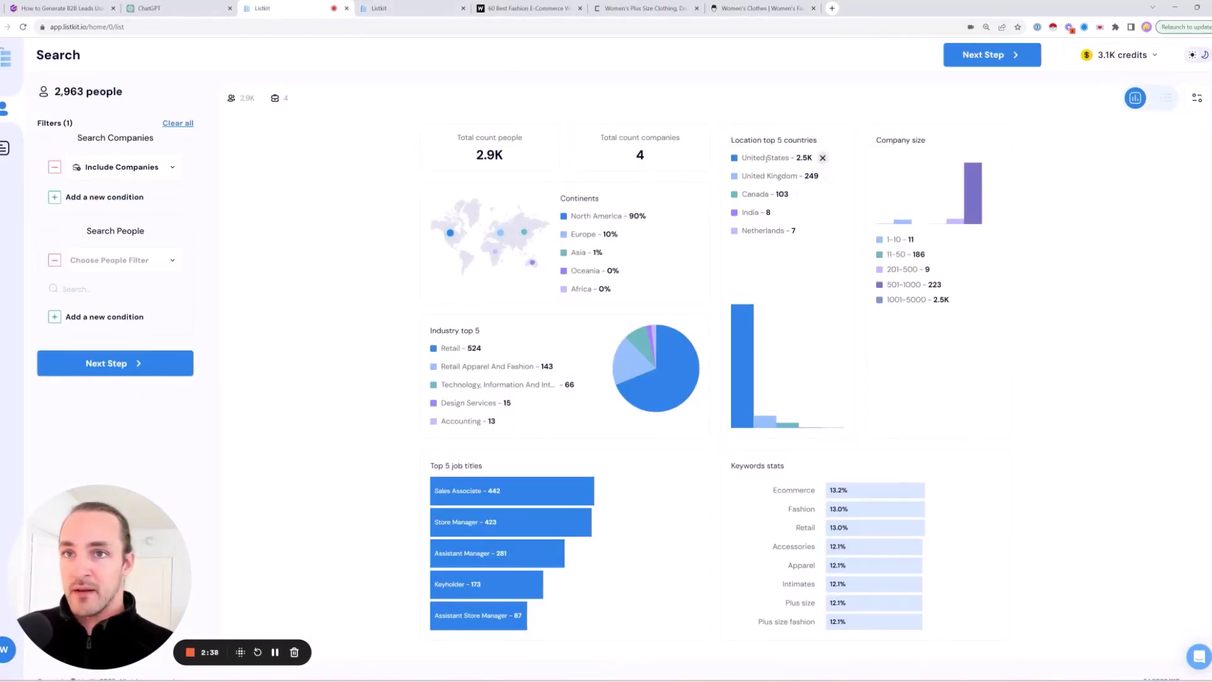
pyautogui.click(382, 10)
pyautogui.click(135, 200)
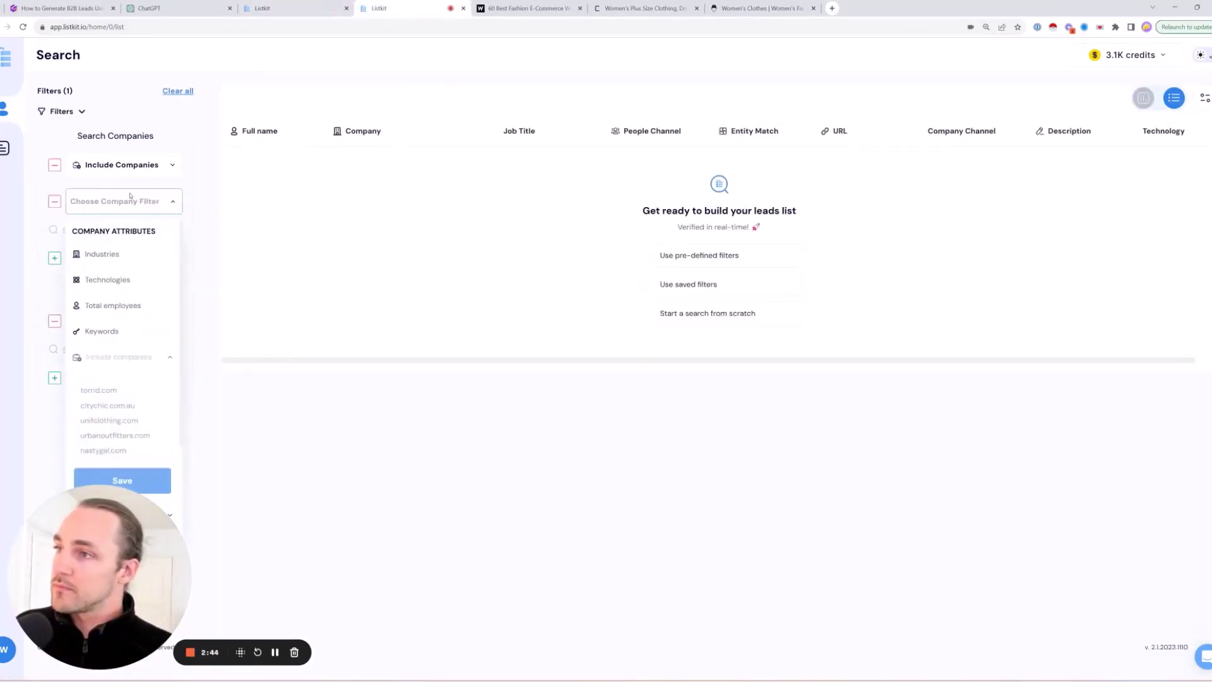
pyautogui.scroll(-2, 137, 454)
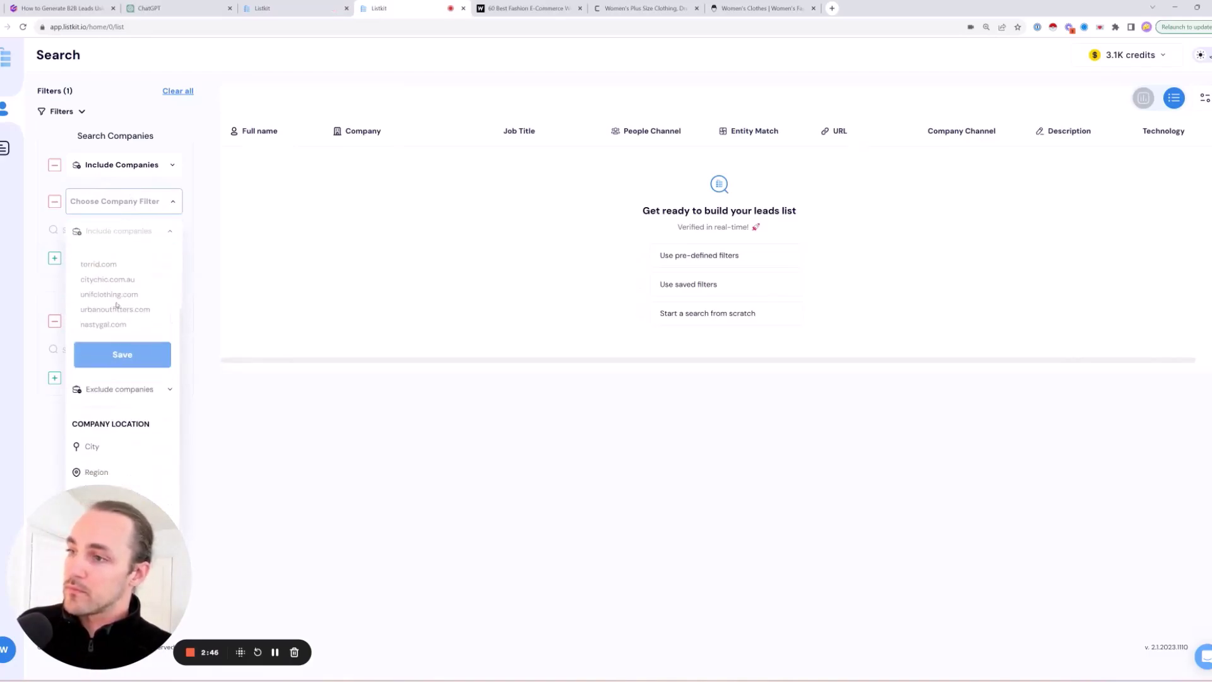
pyautogui.doubleClick(117, 294)
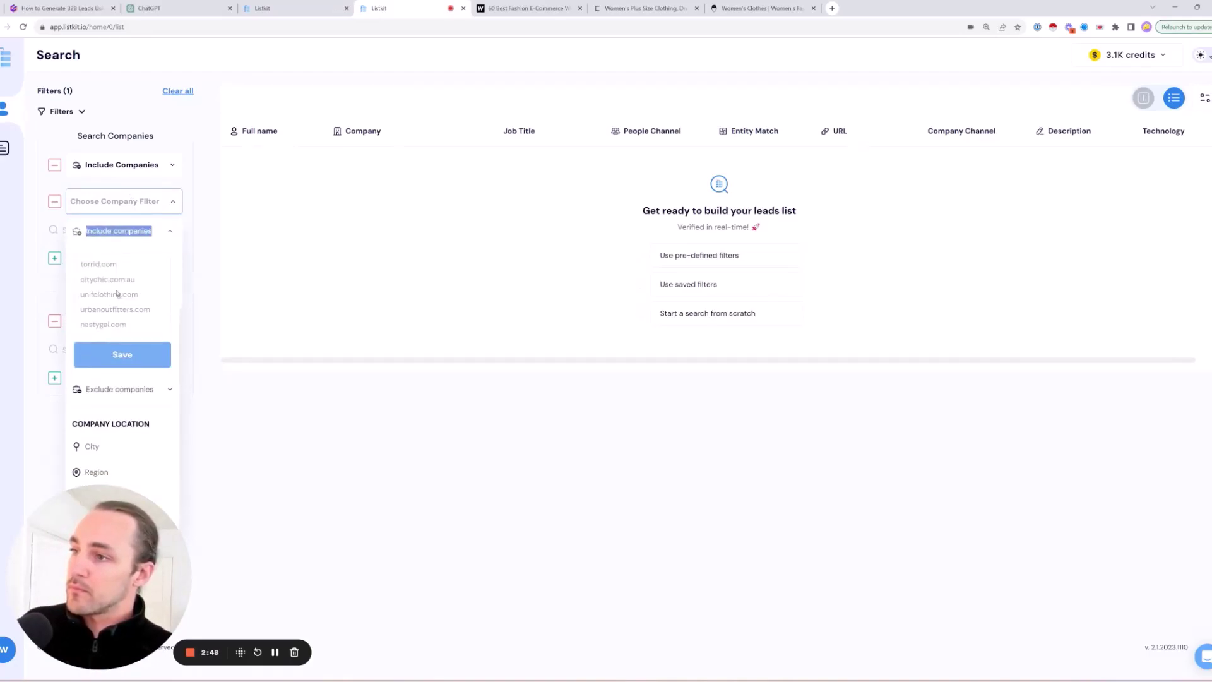
pyautogui.scroll(1, 117, 294)
pyautogui.press('Escape')
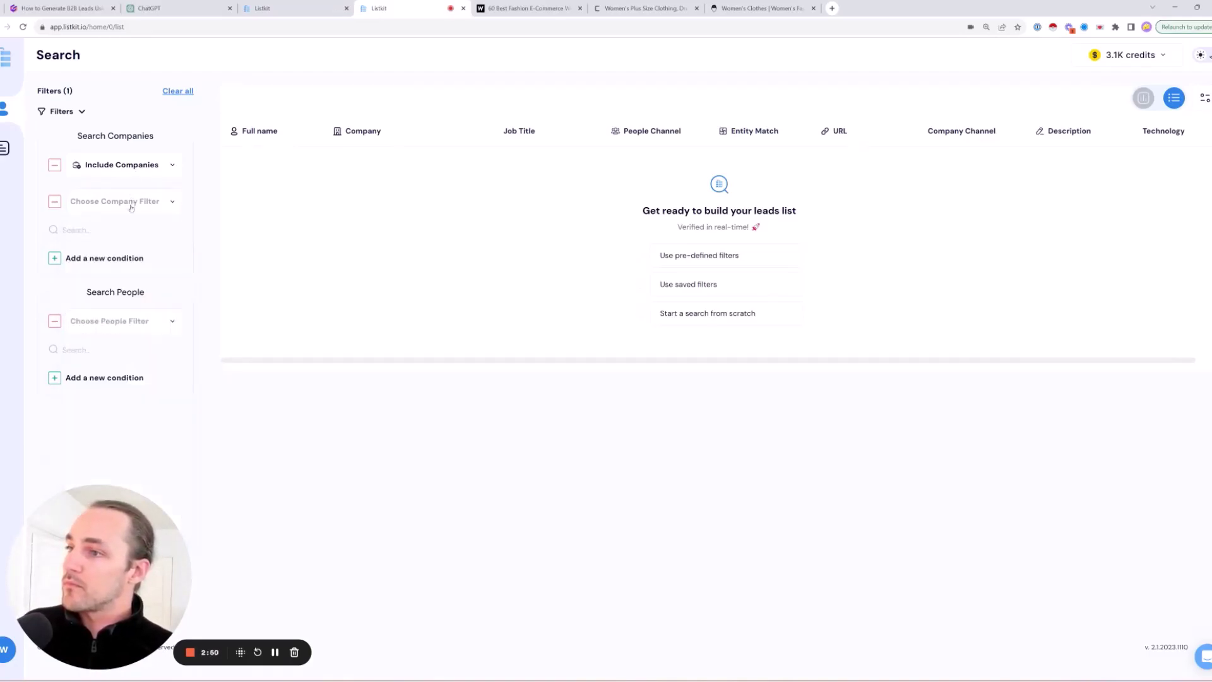
# - Change the second search's Include Companies filter to a Country filter under company location
pyautogui.click(144, 168)
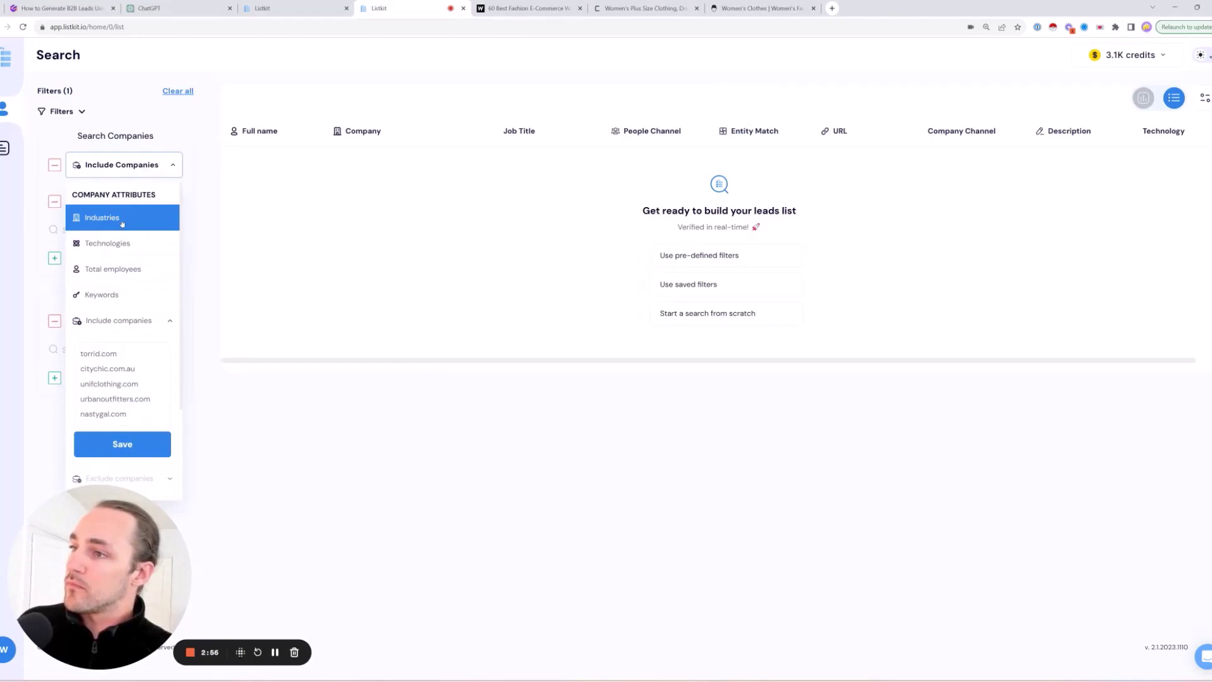
pyautogui.scroll(-2, 126, 268)
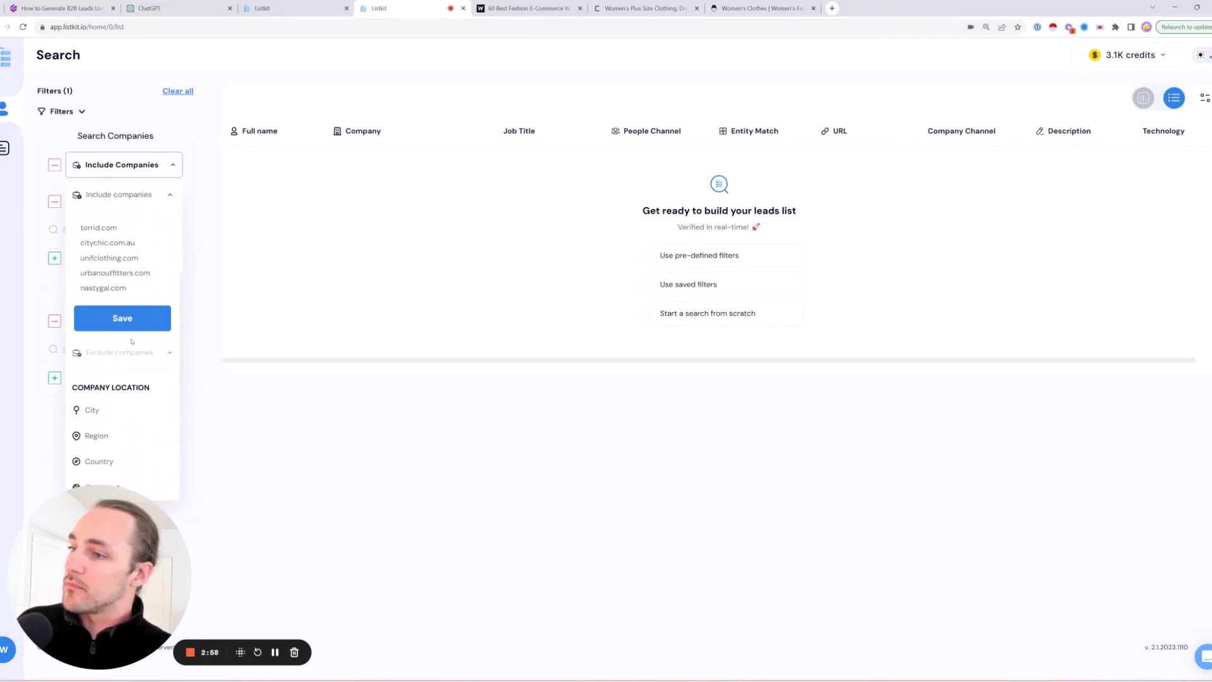
pyautogui.click(100, 477)
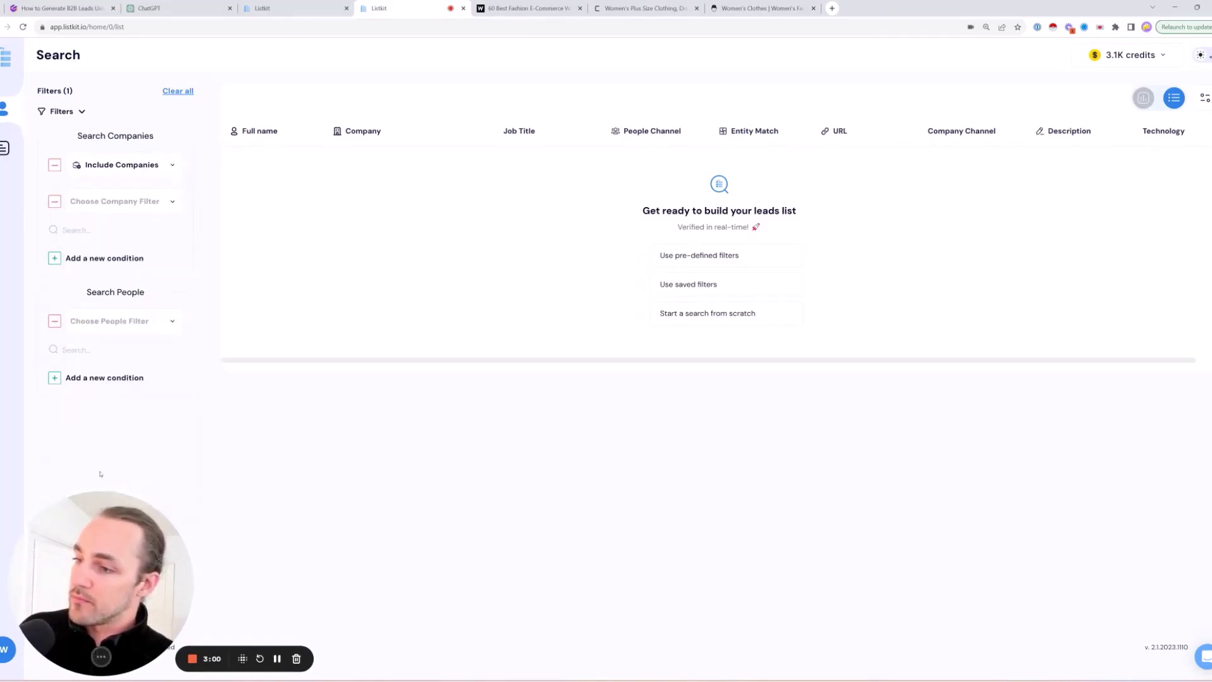
pyautogui.click(122, 165)
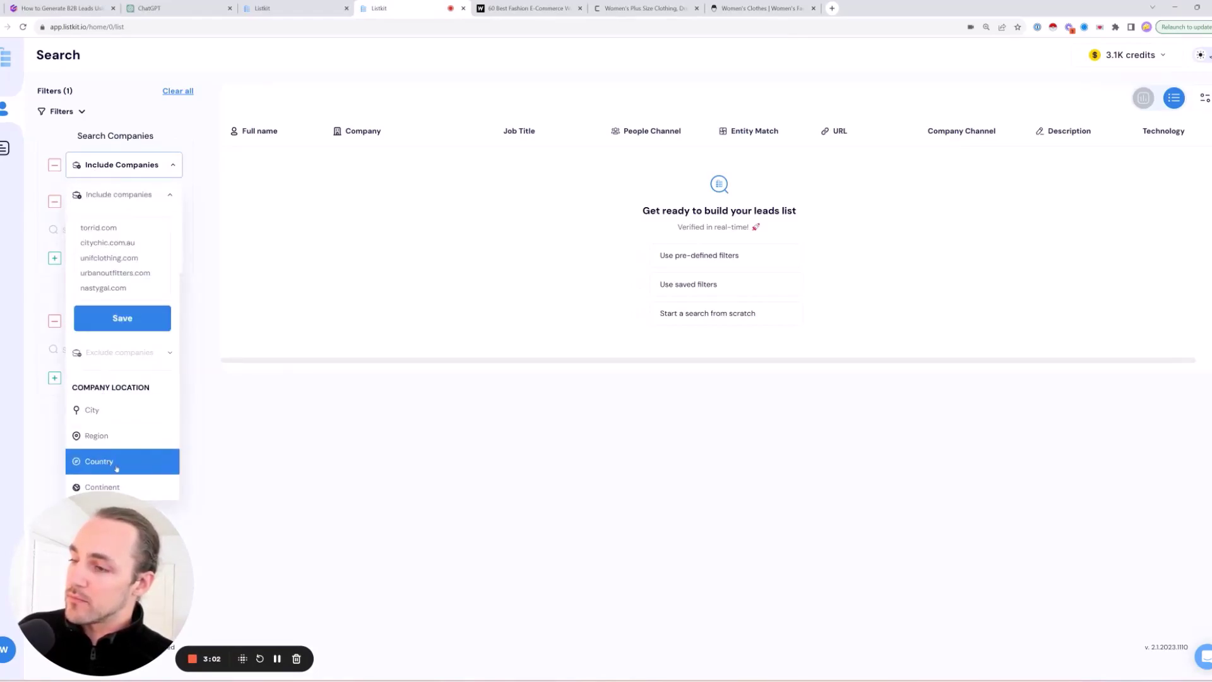
pyautogui.click(109, 463)
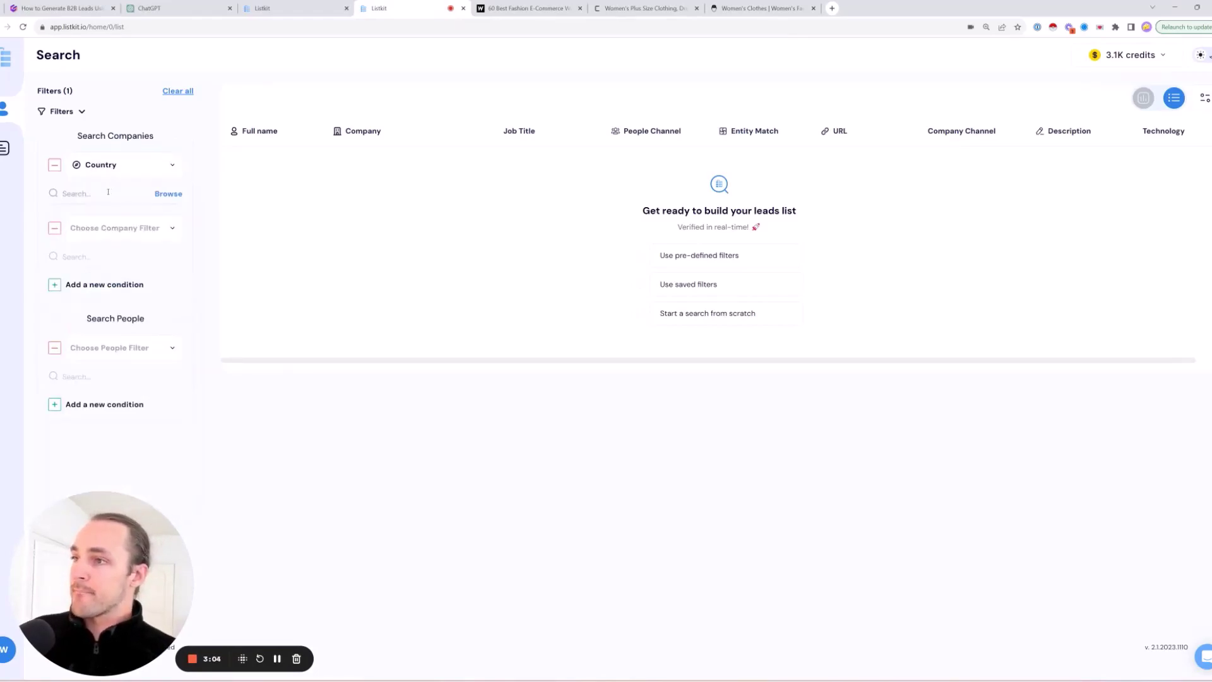
# - Add United States and United Kingdom as the countries in the company Country filter
pyautogui.write('united')
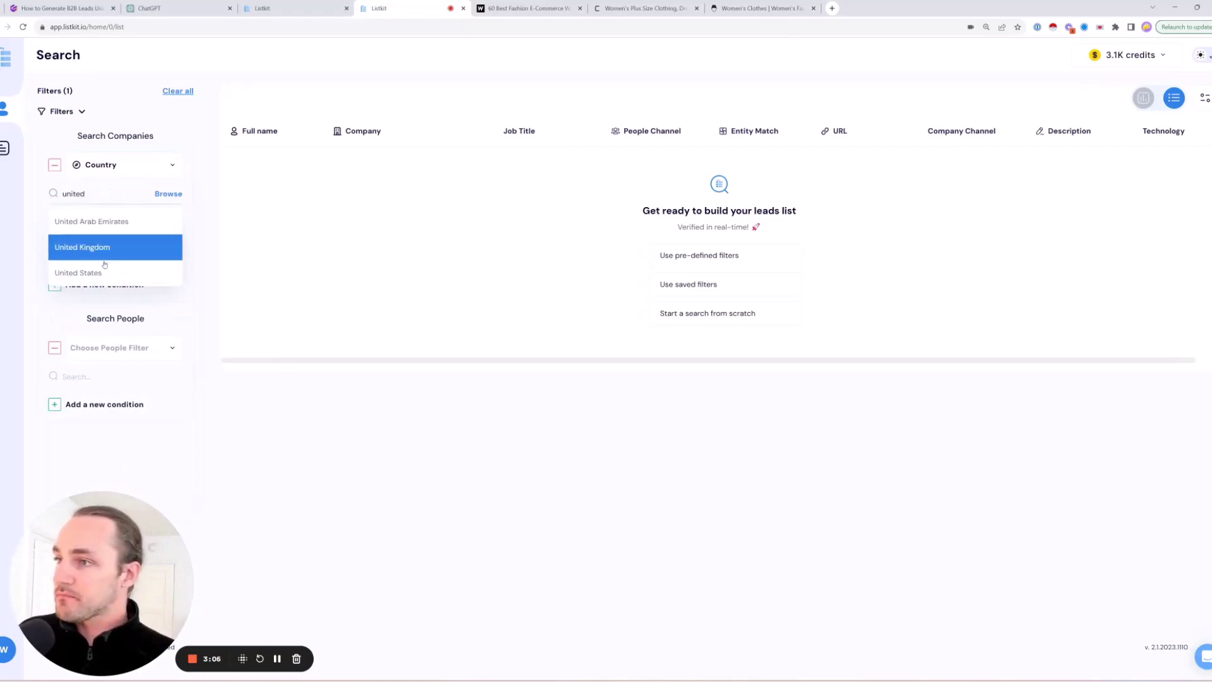
pyautogui.click(101, 248)
pyautogui.write('united')
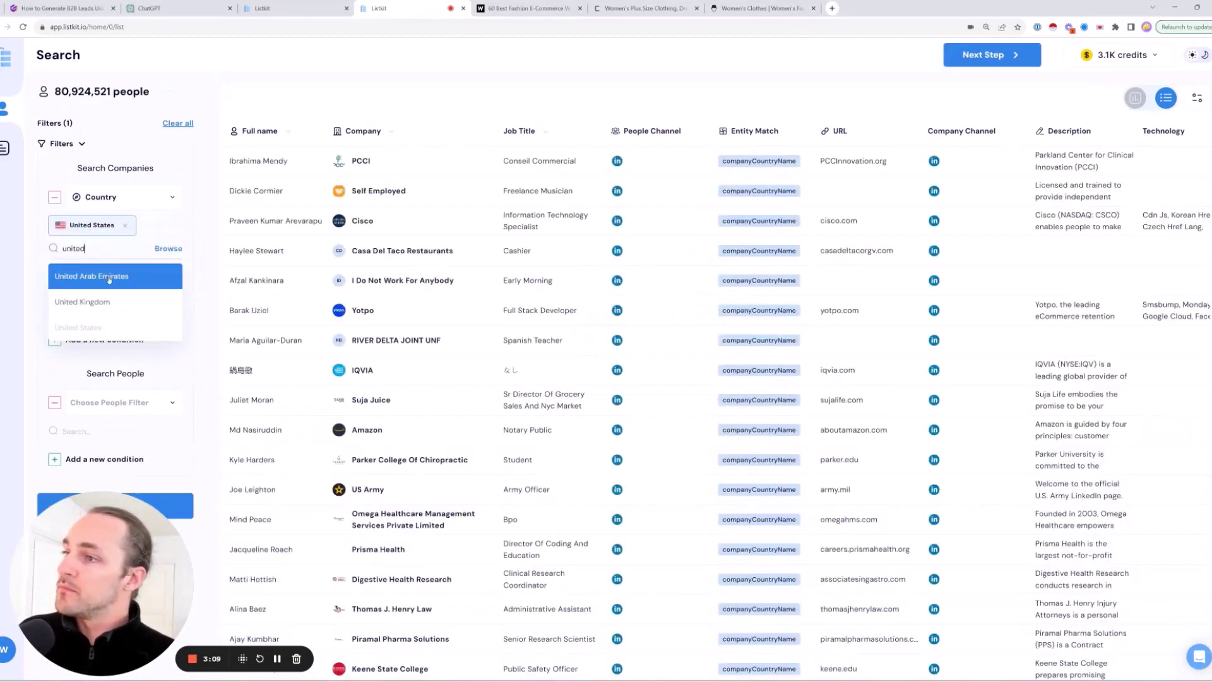
pyautogui.click(110, 297)
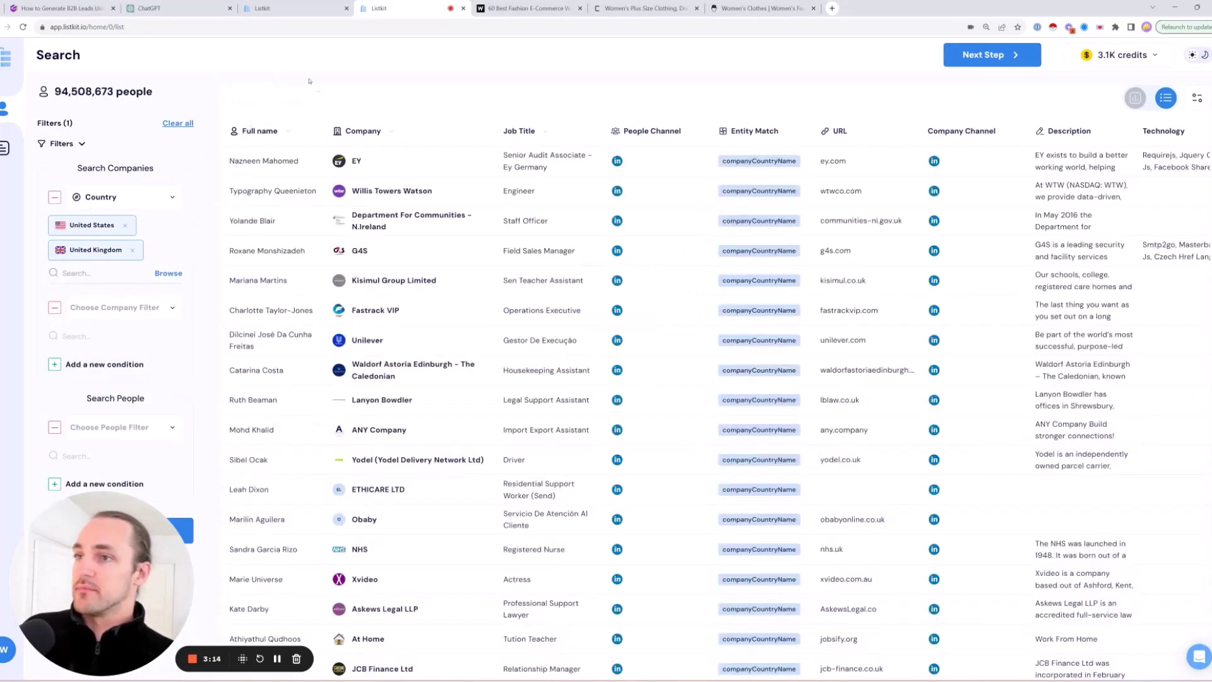
# - Check the company sizes in the first search's statistics and add a Total Employees filter of 500 to 5000 to the second search
pyautogui.click(297, 8)
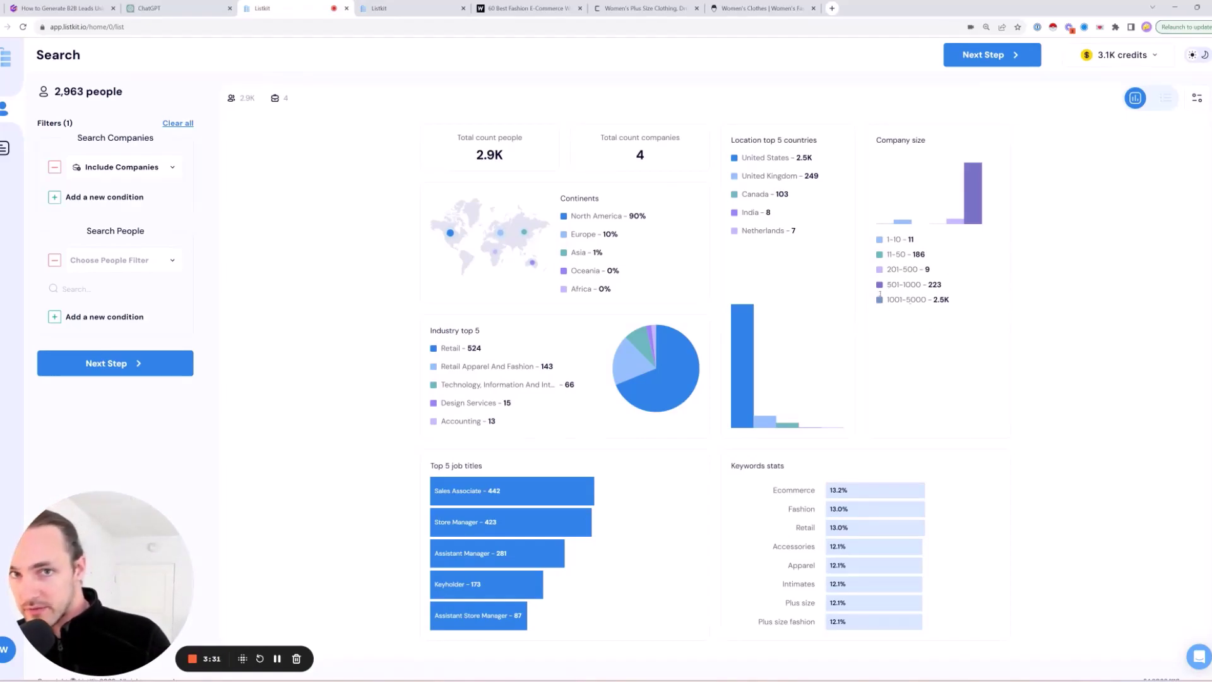
pyautogui.click(411, 8)
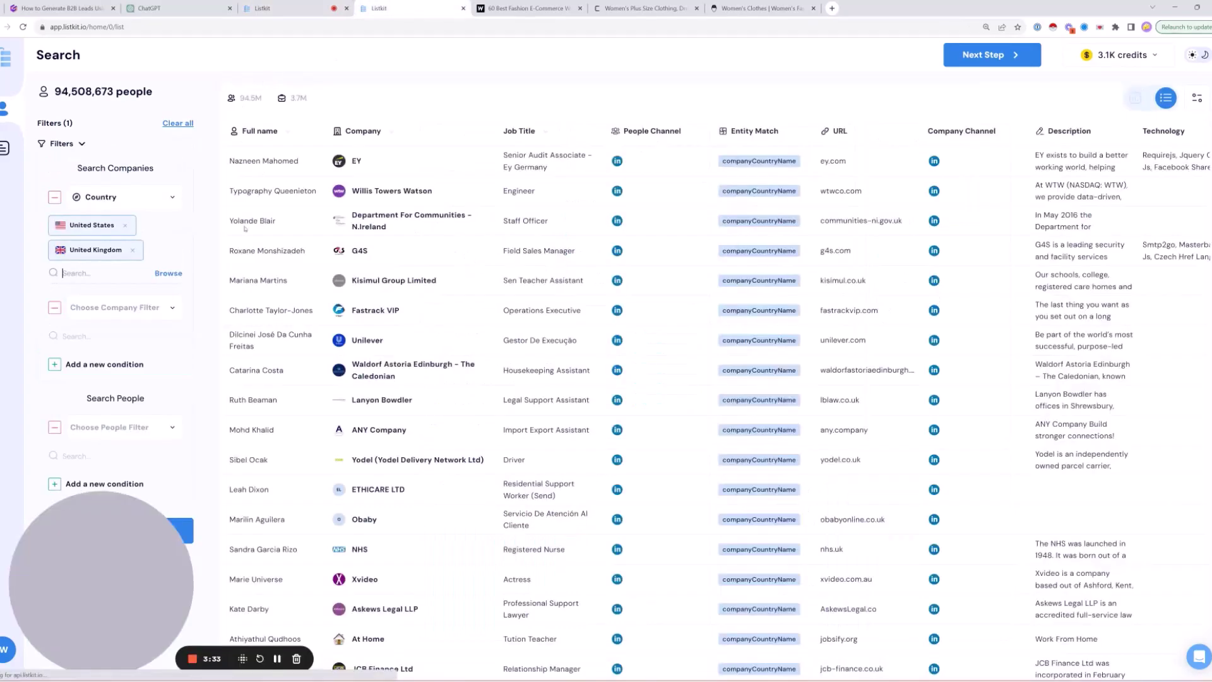
pyautogui.click(99, 308)
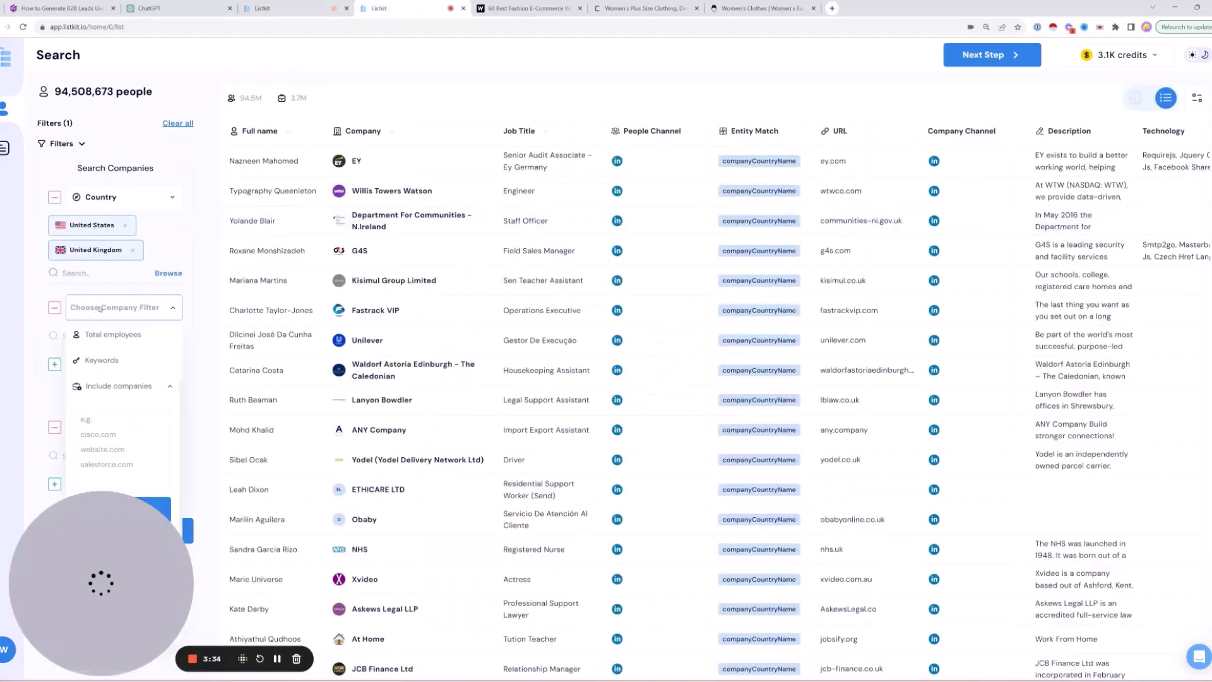
pyautogui.click(131, 341)
pyautogui.click(54, 258)
pyautogui.write('500')
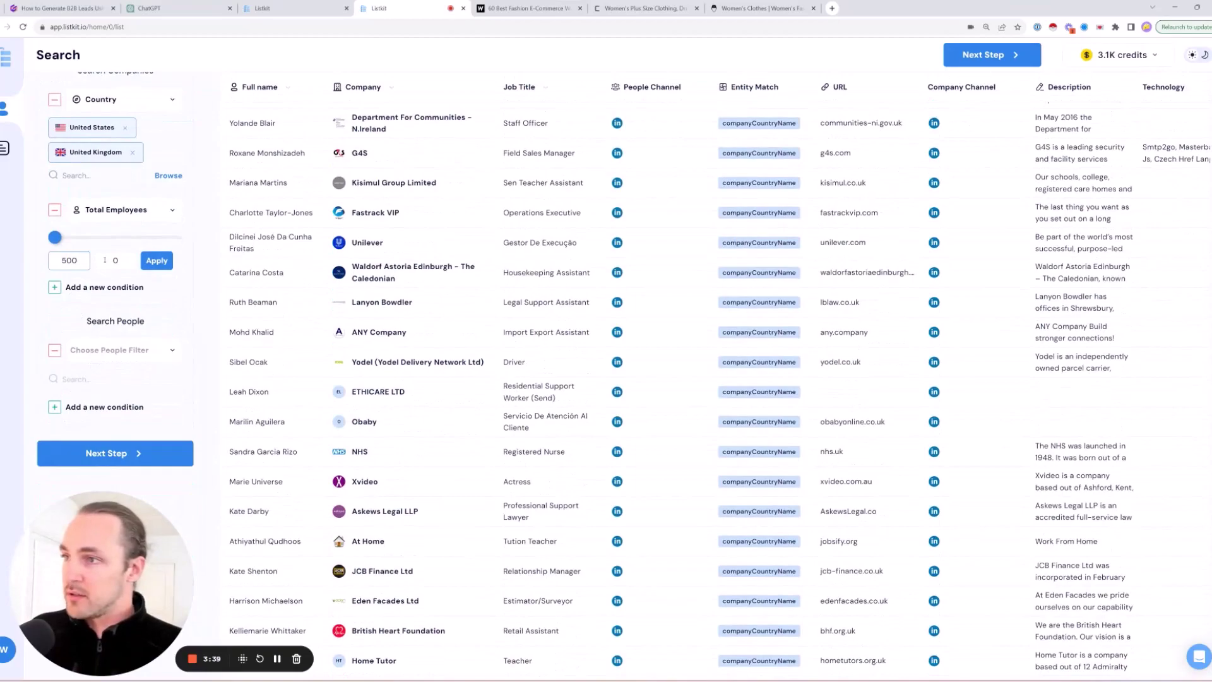
pyautogui.click(115, 260)
pyautogui.write('5000')
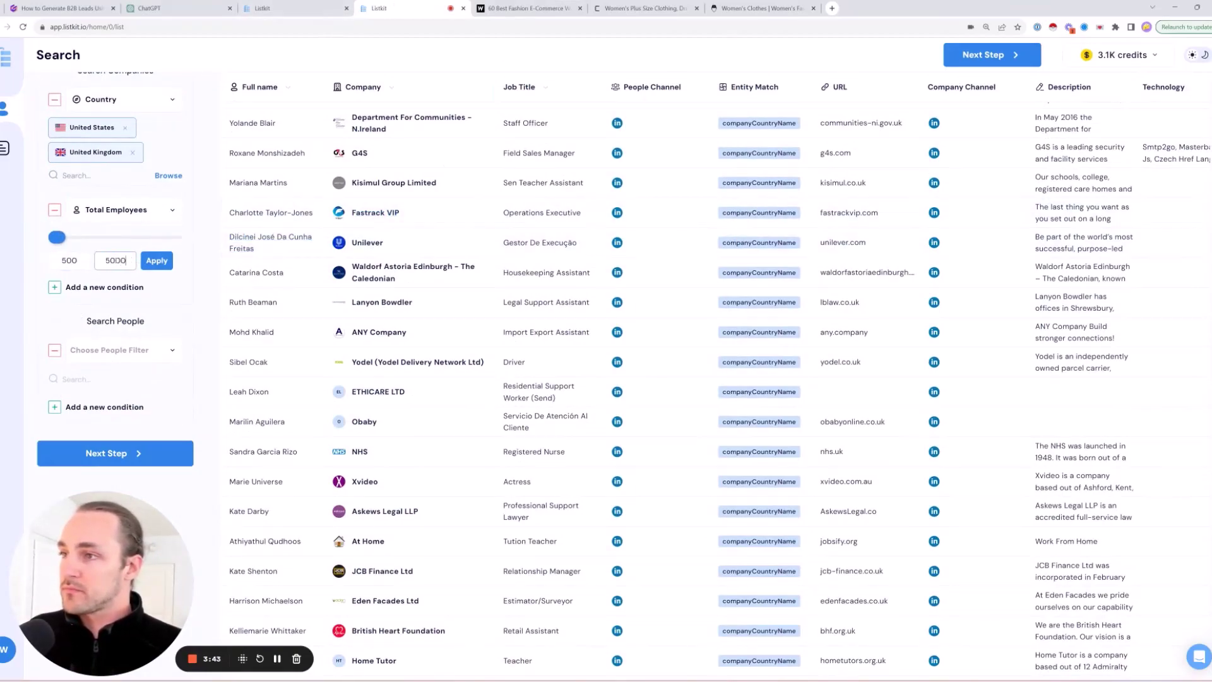
pyautogui.click(158, 262)
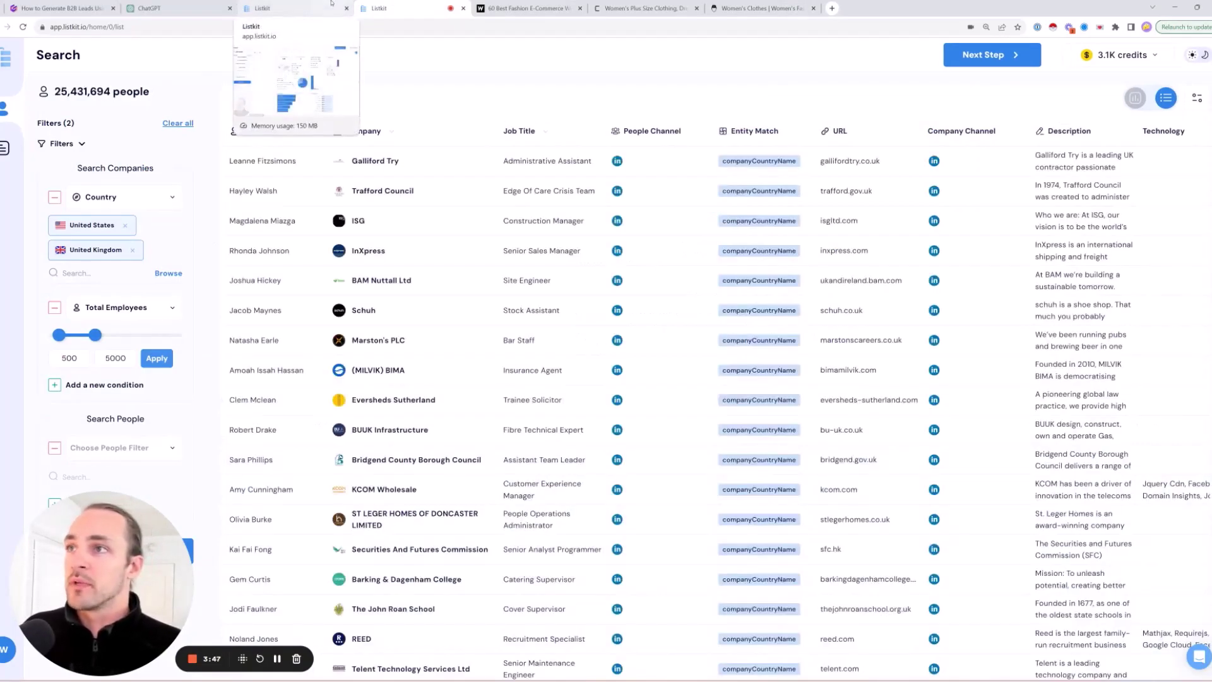
# - Check the first search's top industries and add an Industries filter to the second search that includes Retail and Apparel And Fashion
pyautogui.click(331, 3)
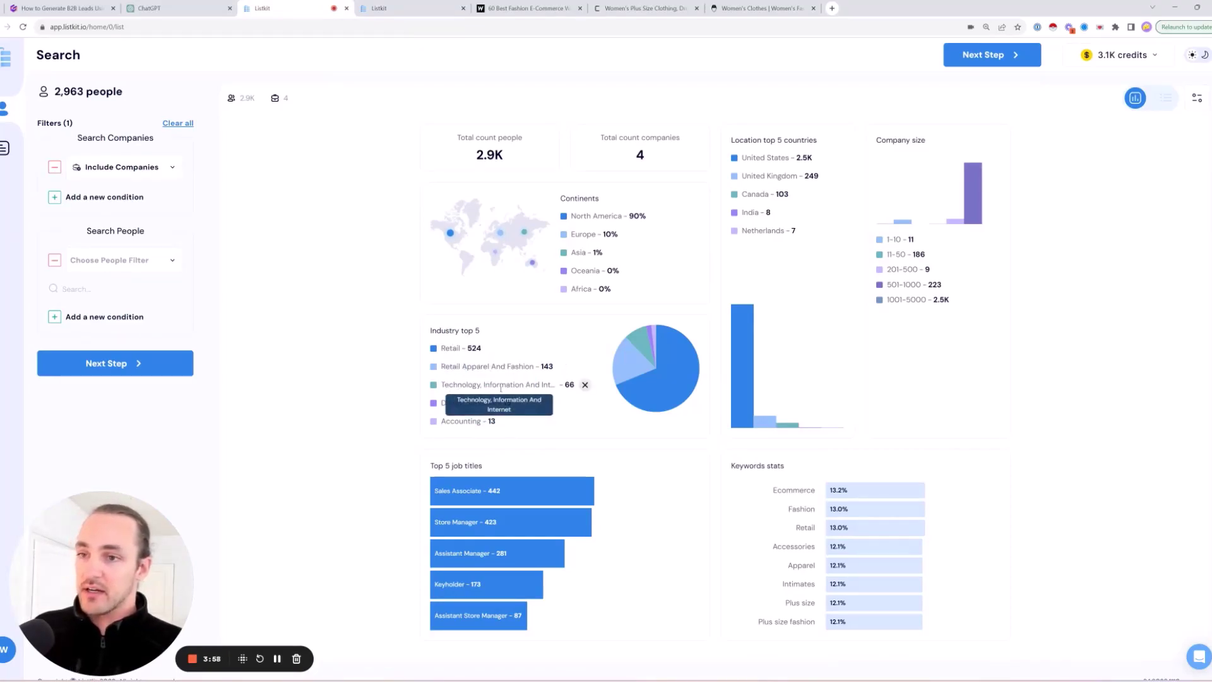
pyautogui.scroll(-1, 657, 366)
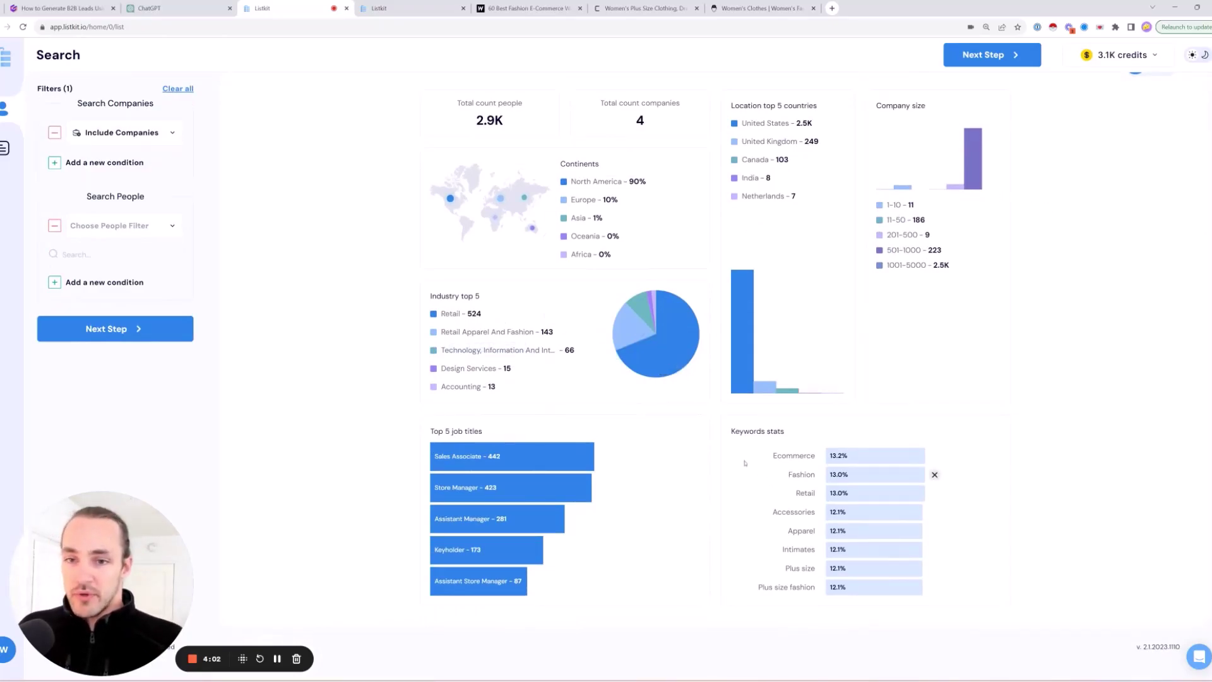
pyautogui.click(419, 3)
pyautogui.scroll(-2, 105, 245)
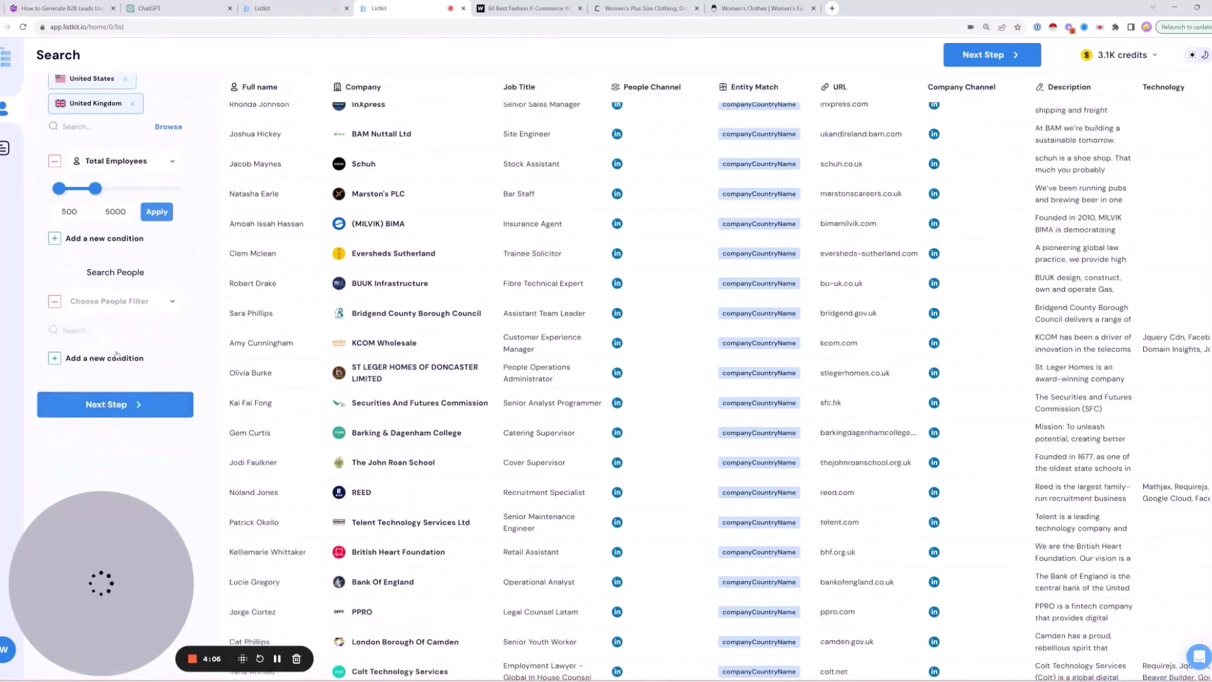
pyautogui.click(105, 239)
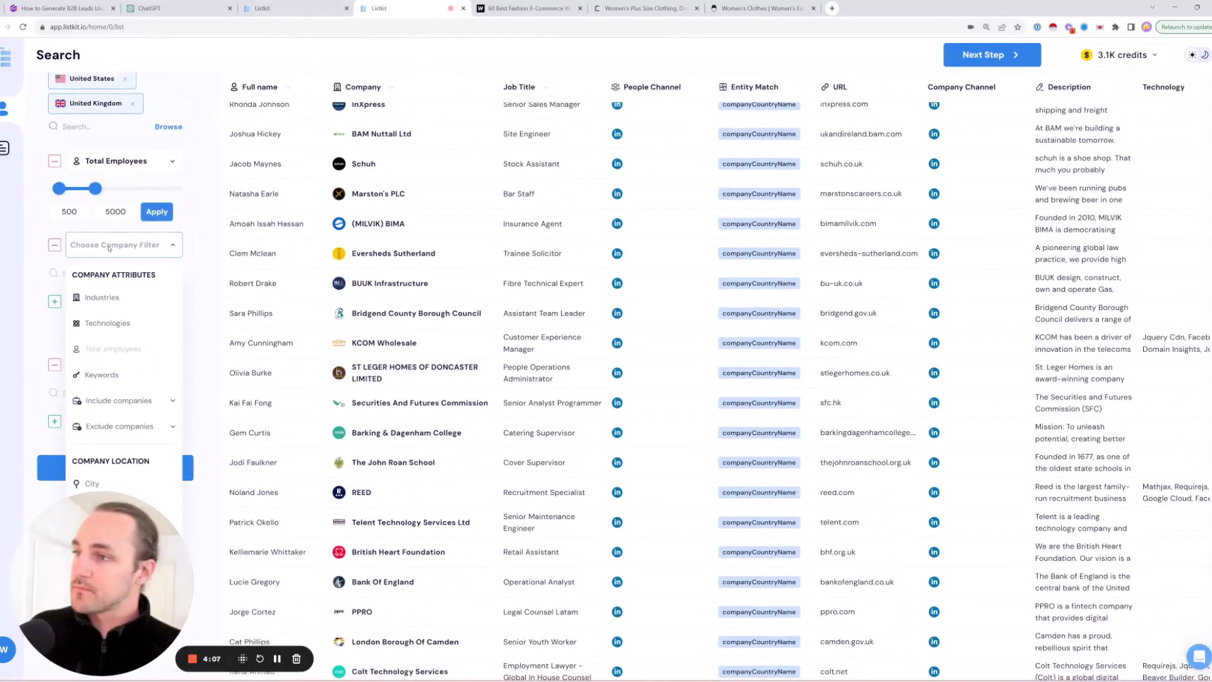
pyautogui.click(101, 297)
pyautogui.click(103, 276)
pyautogui.write('retail')
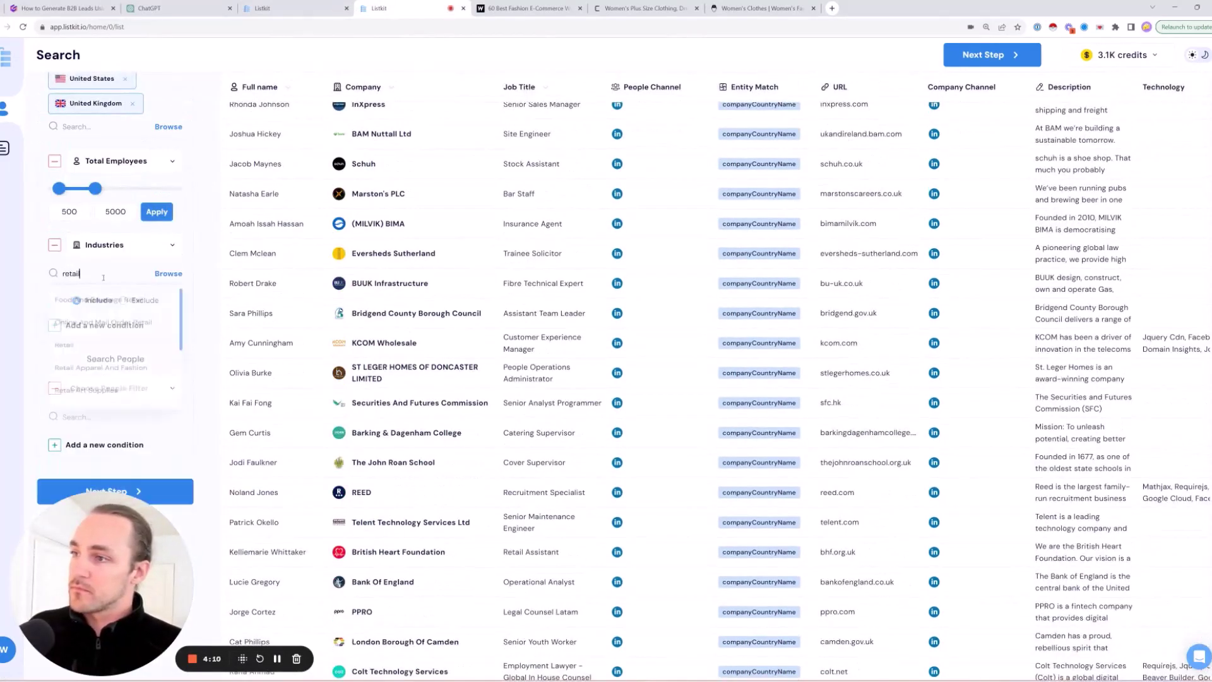
pyautogui.click(88, 352)
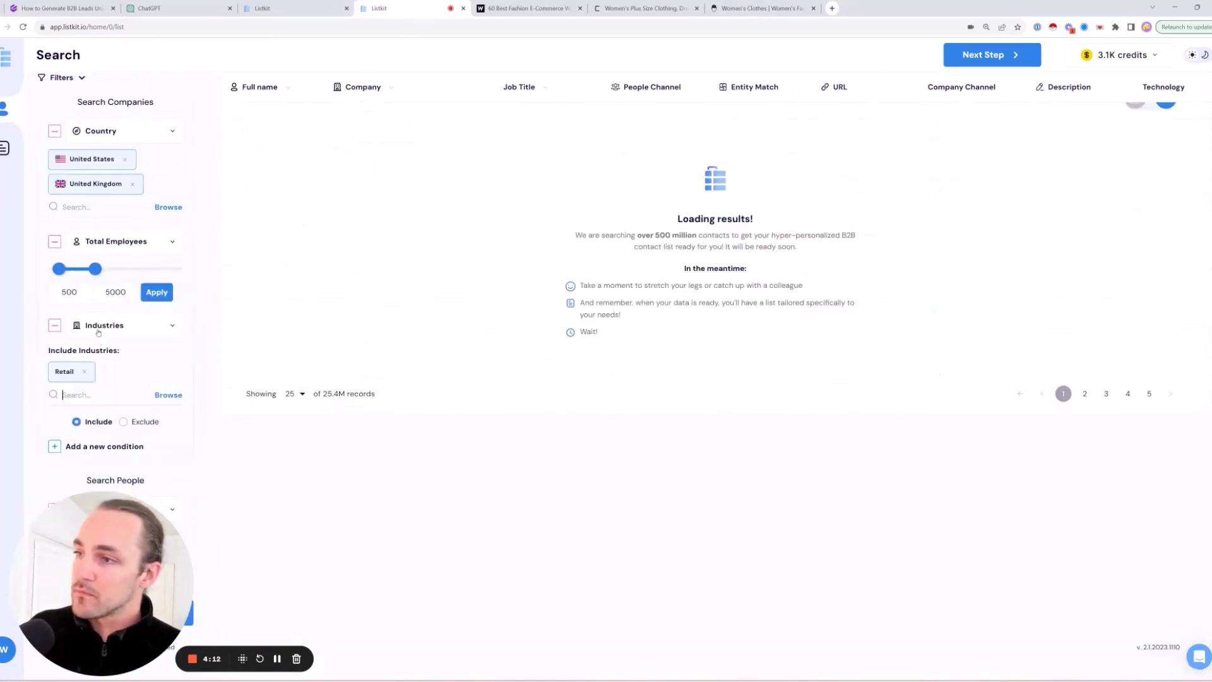
pyautogui.write('appa')
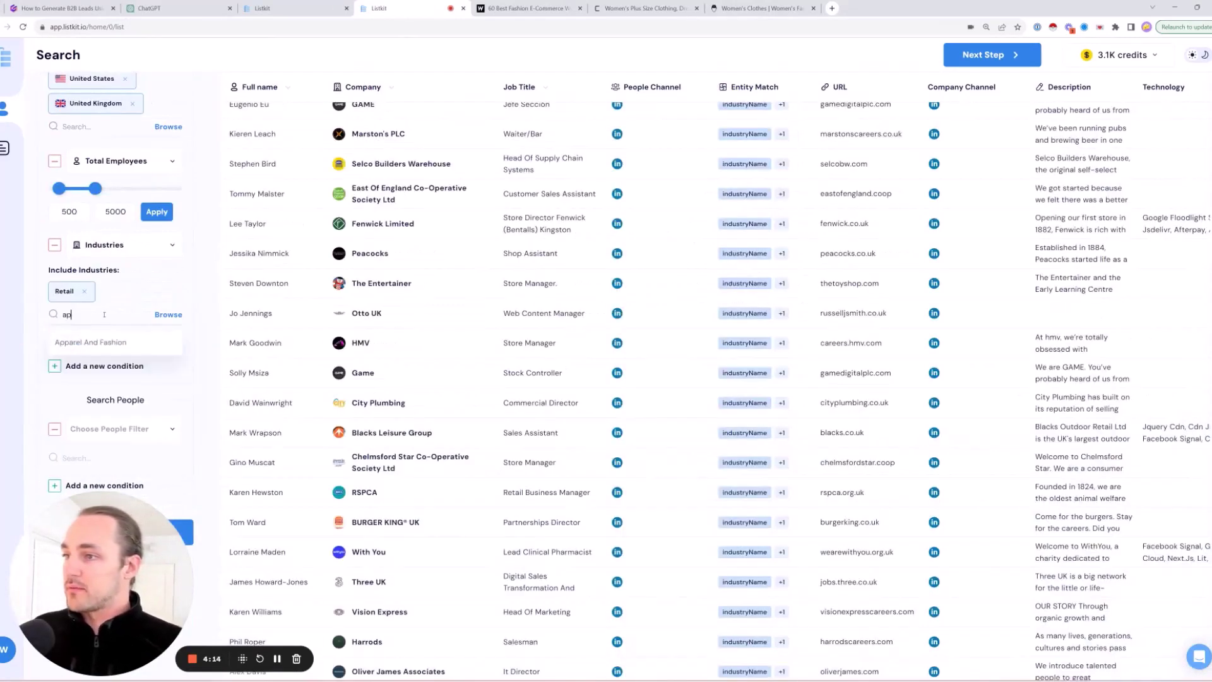
pyautogui.click(95, 342)
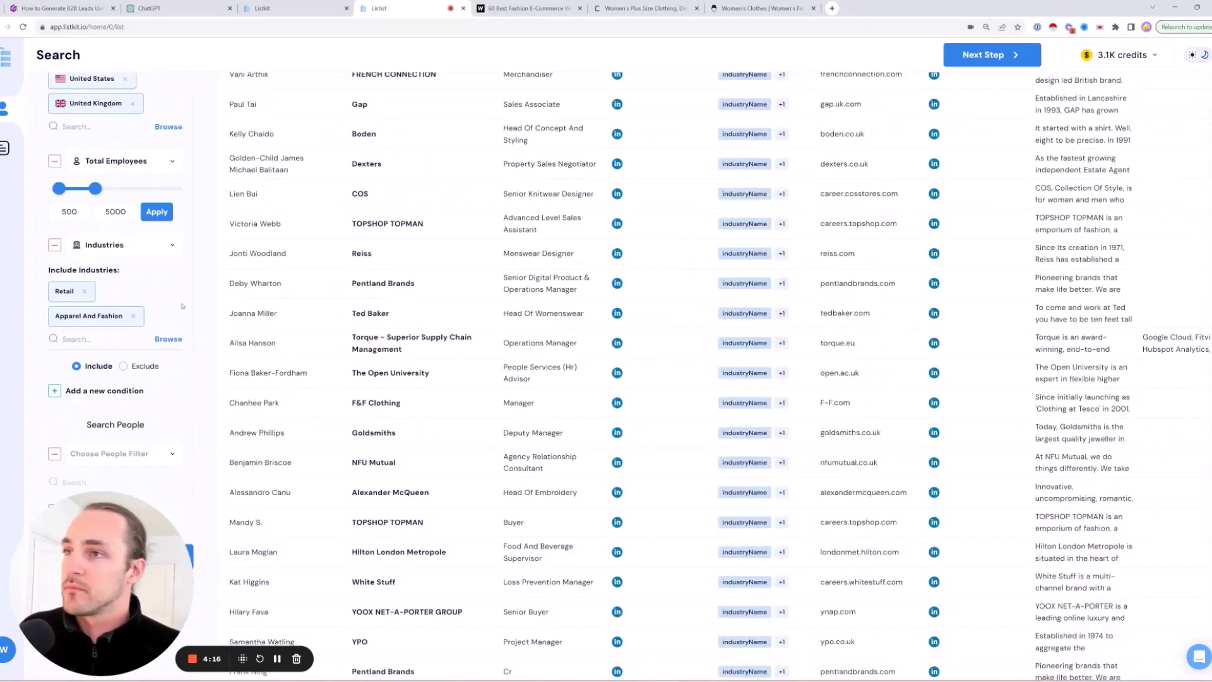
pyautogui.scroll(3, 196, 290)
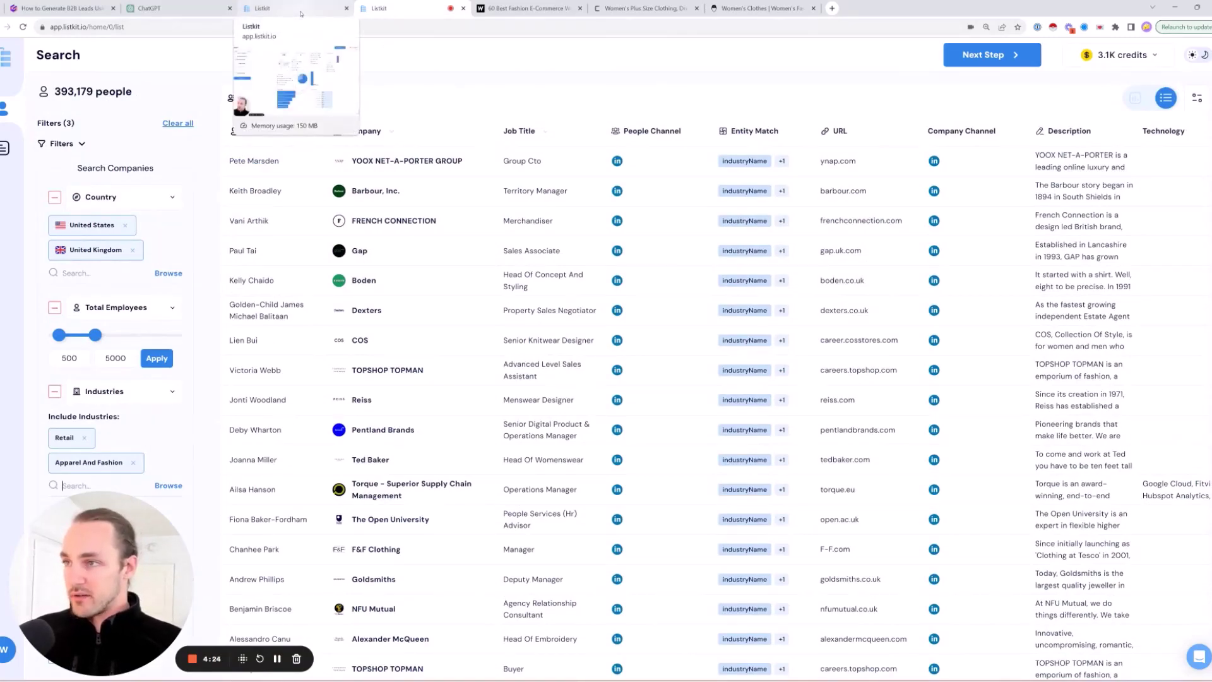
pyautogui.scroll(-1, 130, 388)
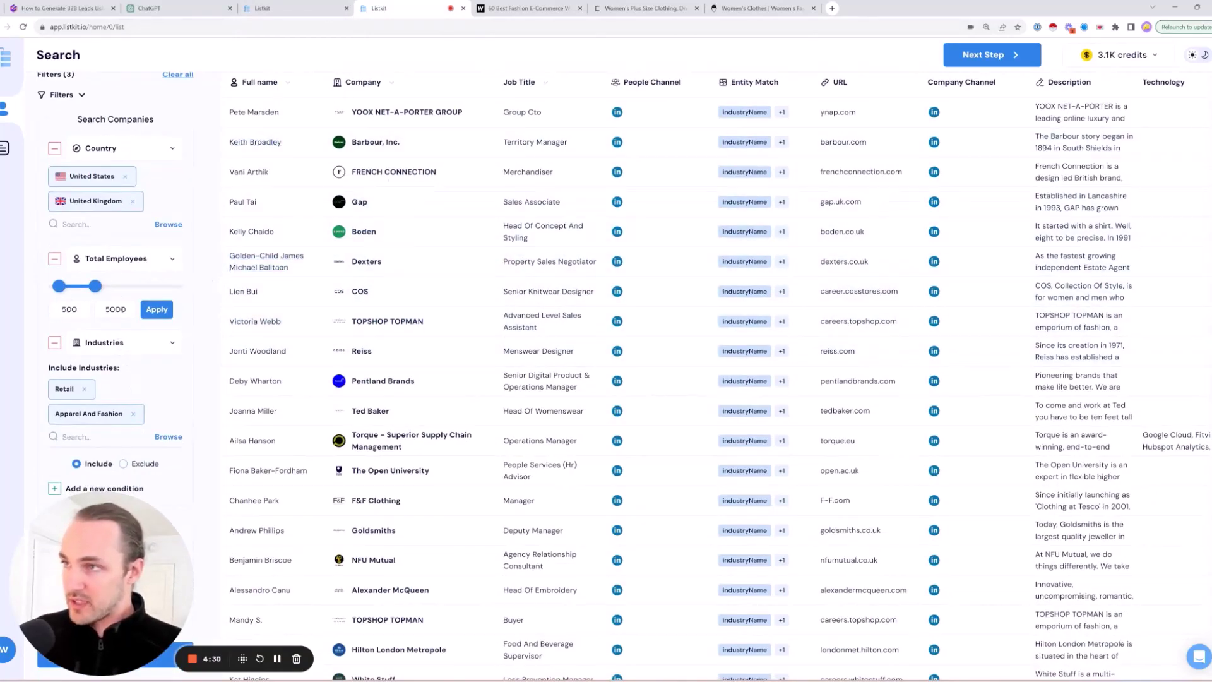
pyautogui.scroll(1, 122, 309)
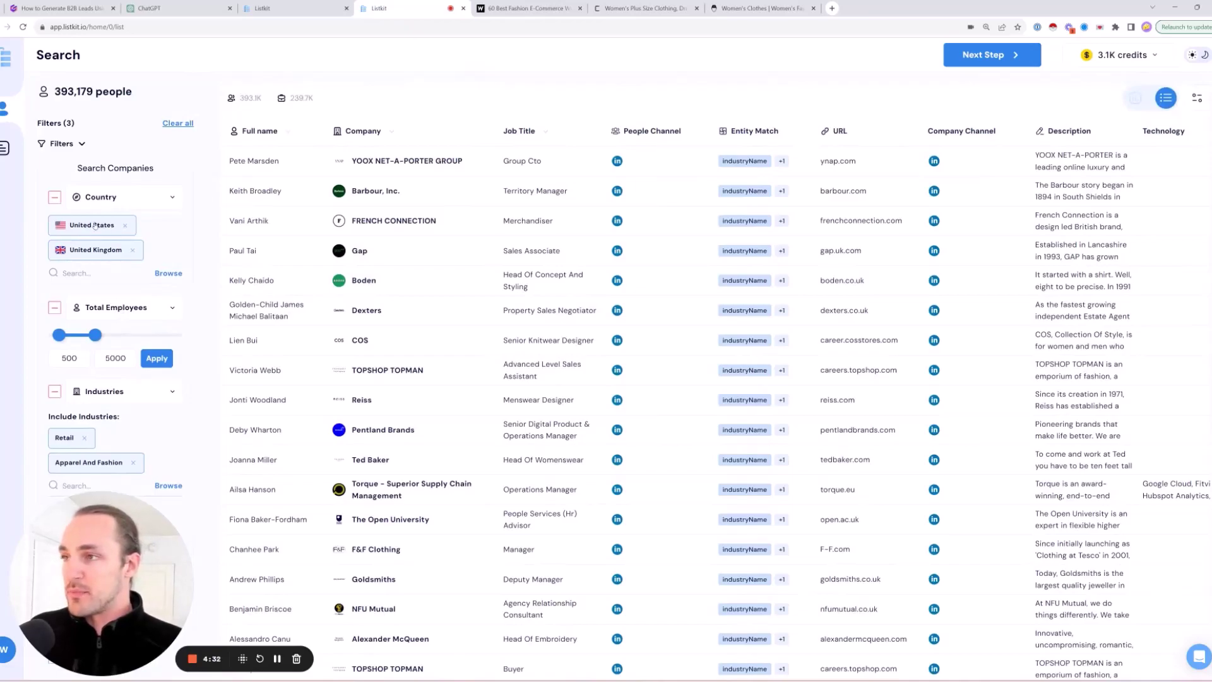
pyautogui.scroll(-3, 93, 254)
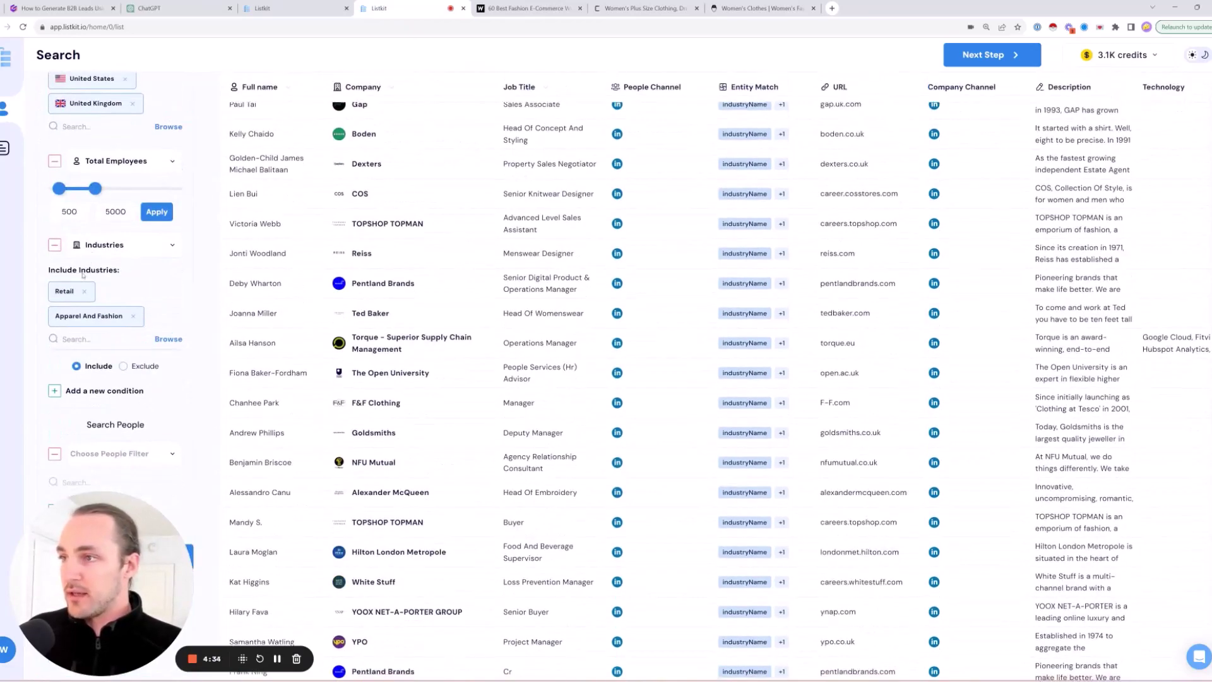
# - Copy Ecommerce from the first search's keyword stats and include it in a new company Keywords filter in the second search
pyautogui.hotkey('ctrl', 'pageup')
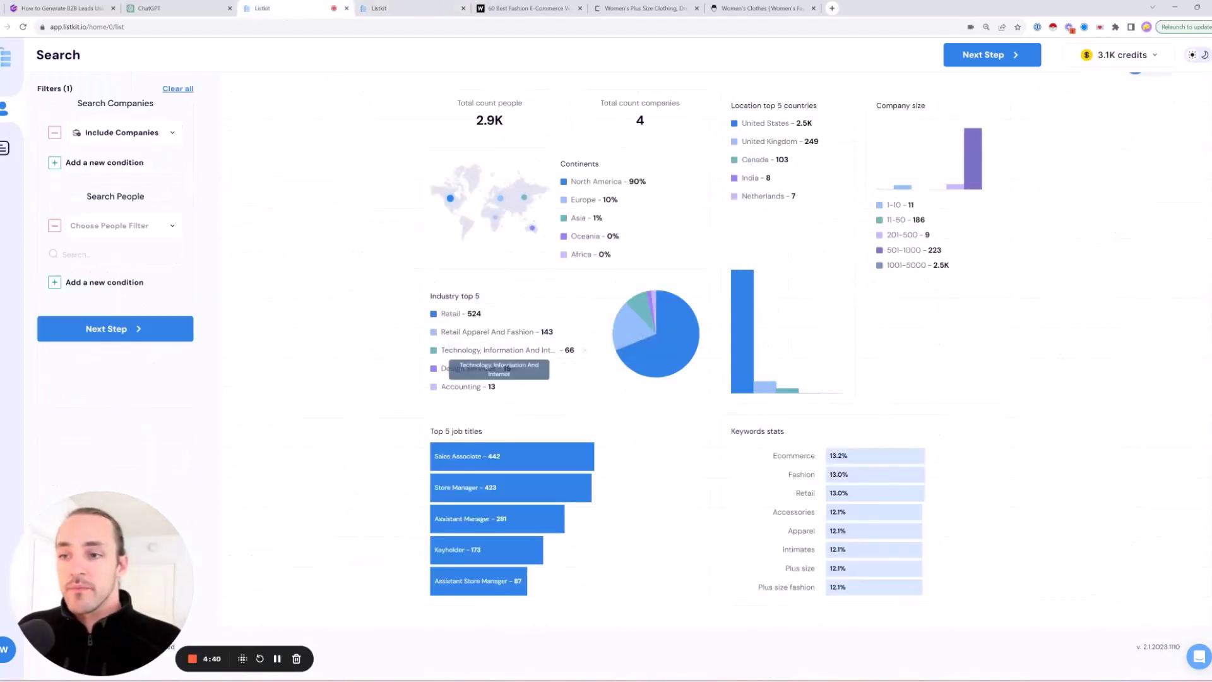
pyautogui.moveTo(783, 454)
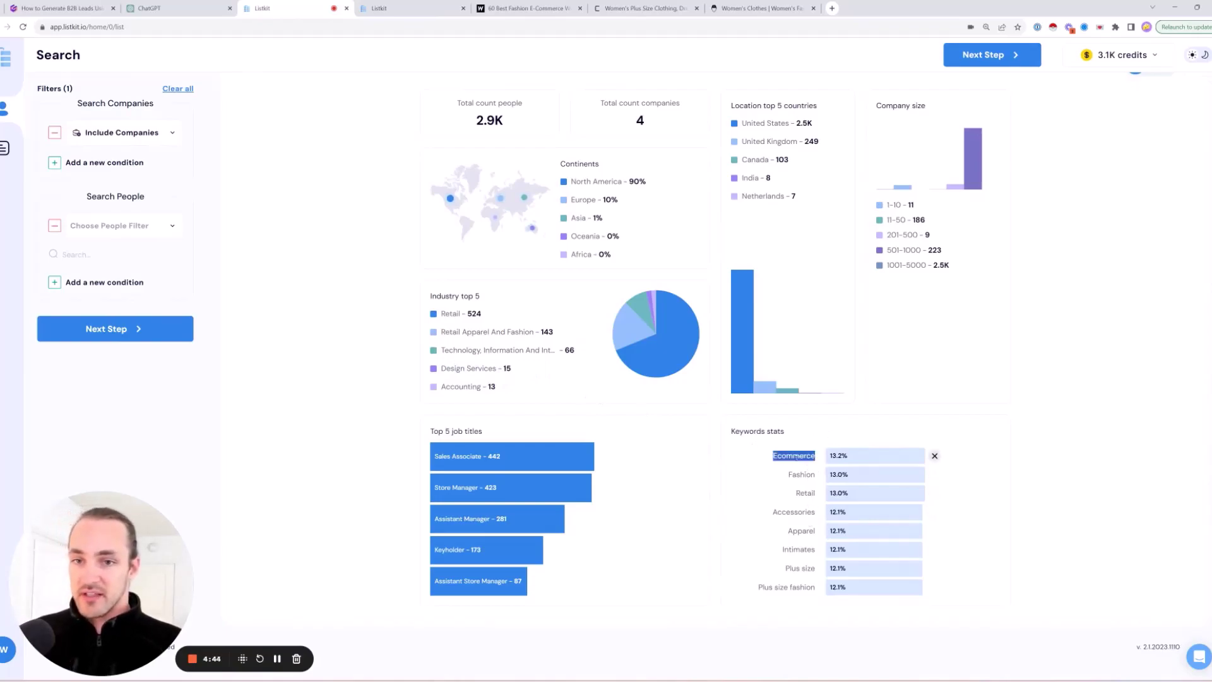
pyautogui.click(392, 9)
pyautogui.click(101, 390)
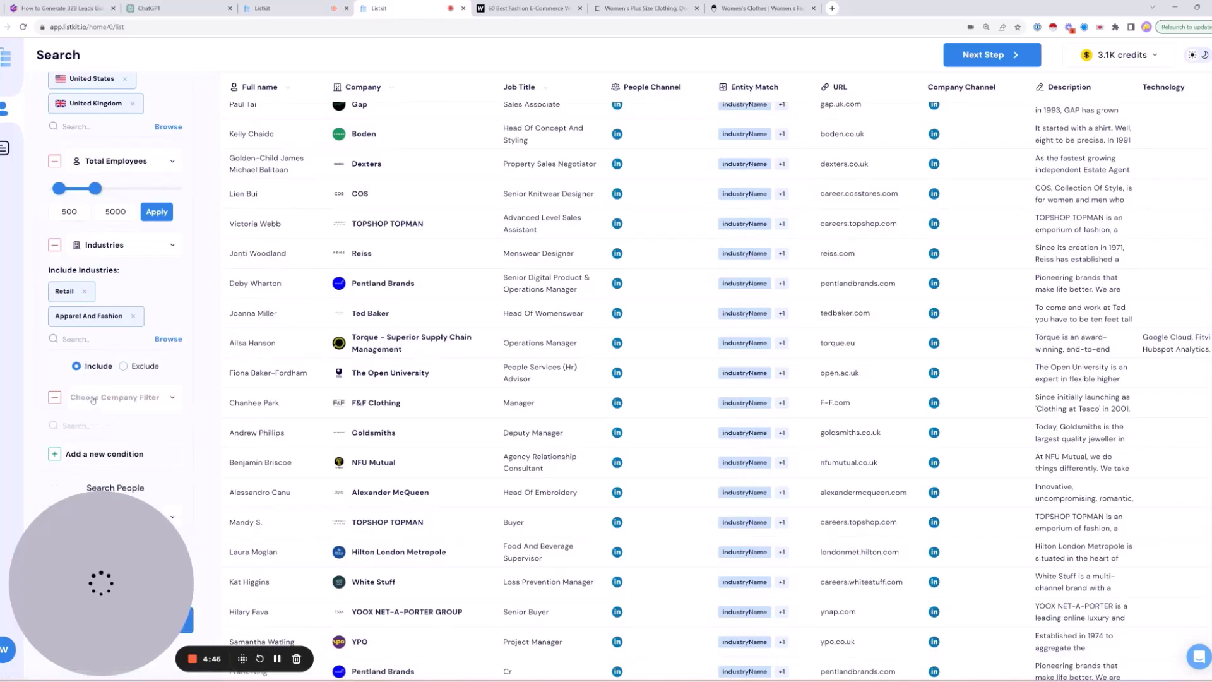
pyautogui.click(126, 397)
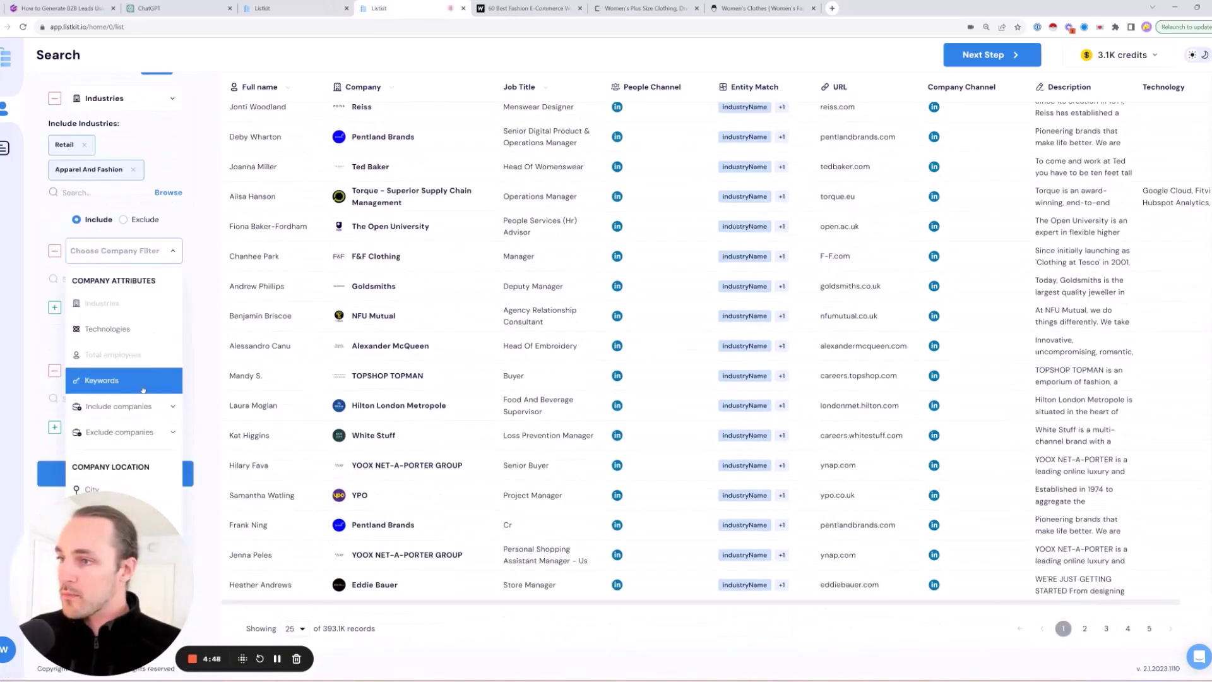
pyautogui.click(120, 380)
pyautogui.click(98, 279)
pyautogui.write('Ecommerce')
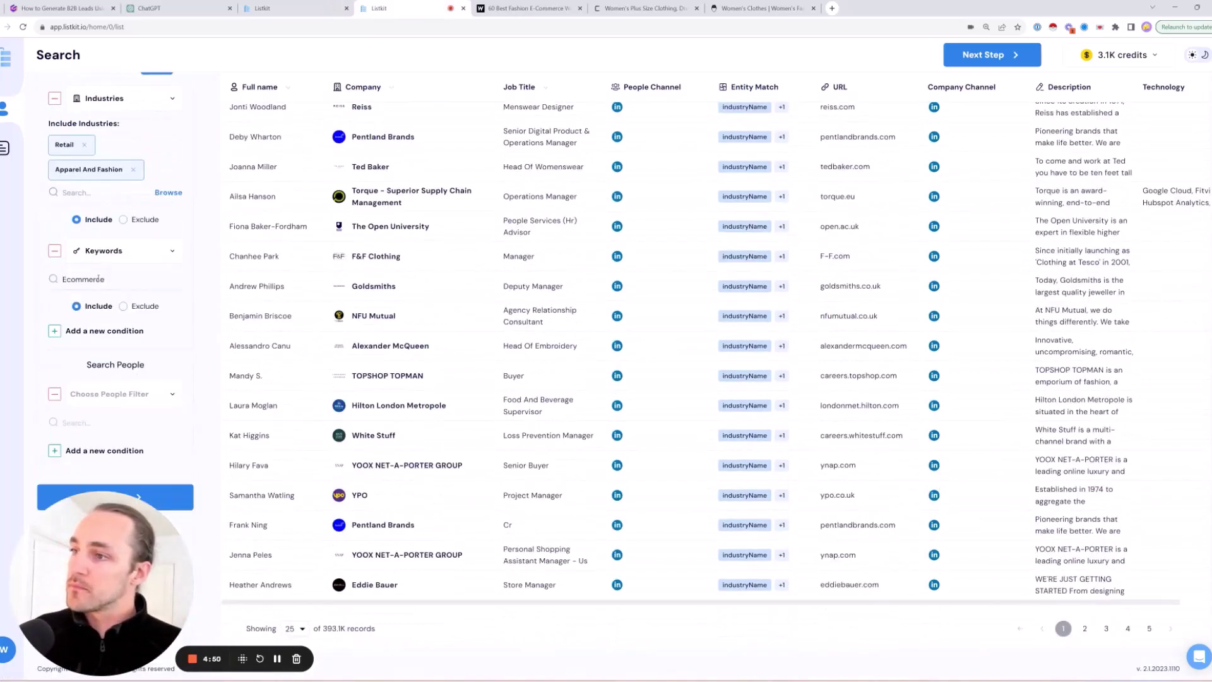
pyautogui.press('Return')
# - Take Fashion from the first search's keyword stats and add it to the second search's included keywords
pyautogui.click(276, 7)
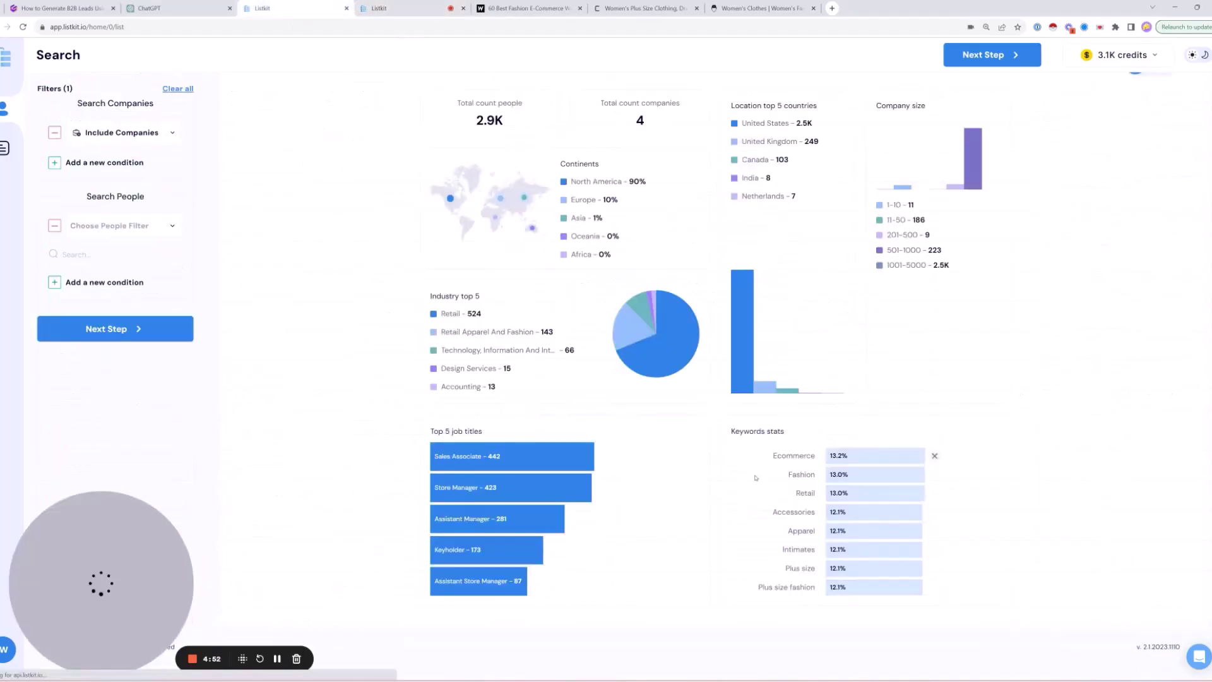
pyautogui.click(408, 3)
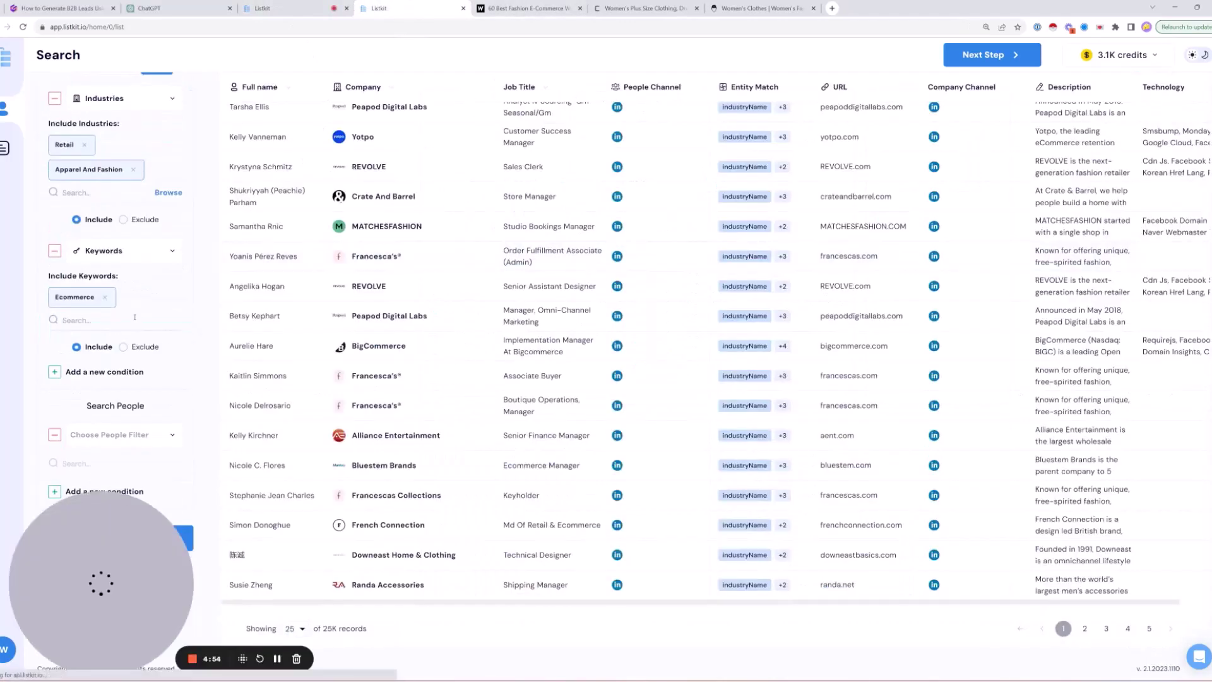
pyautogui.write('Fashion')
pyautogui.press('Return')
# - Copy Retail from the first search's keyword stats and add it to the second search's included keywords
pyautogui.click(262, 6)
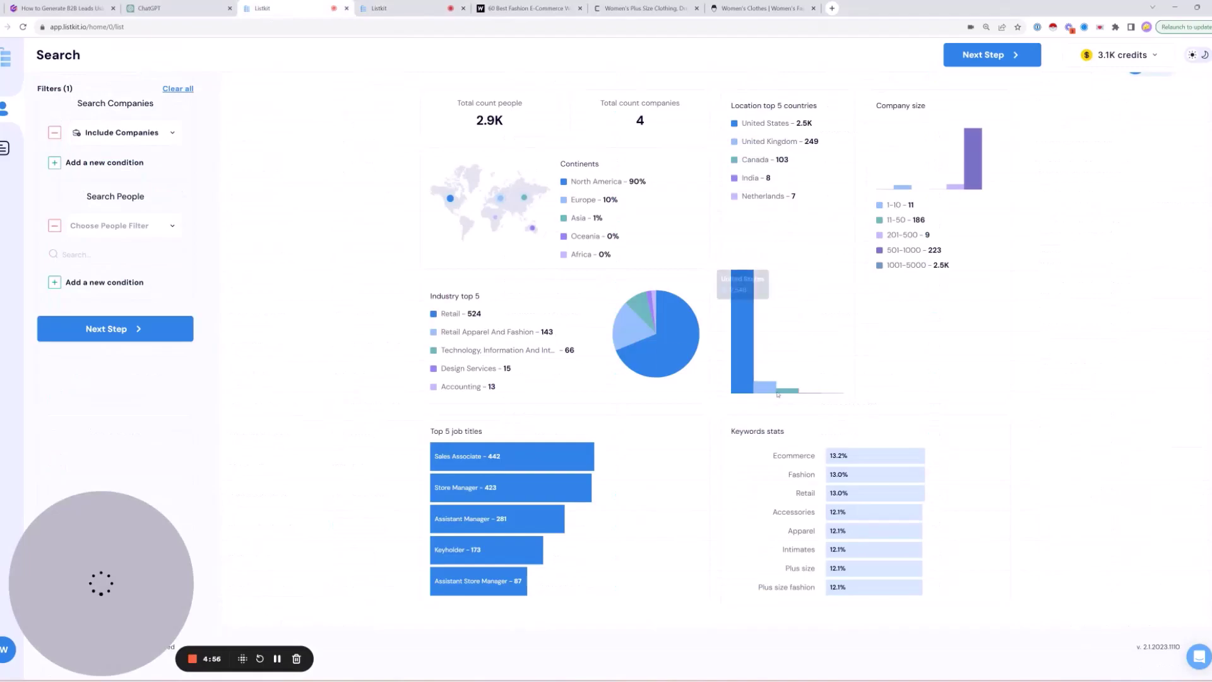
pyautogui.hotkey('ctrl', 'c')
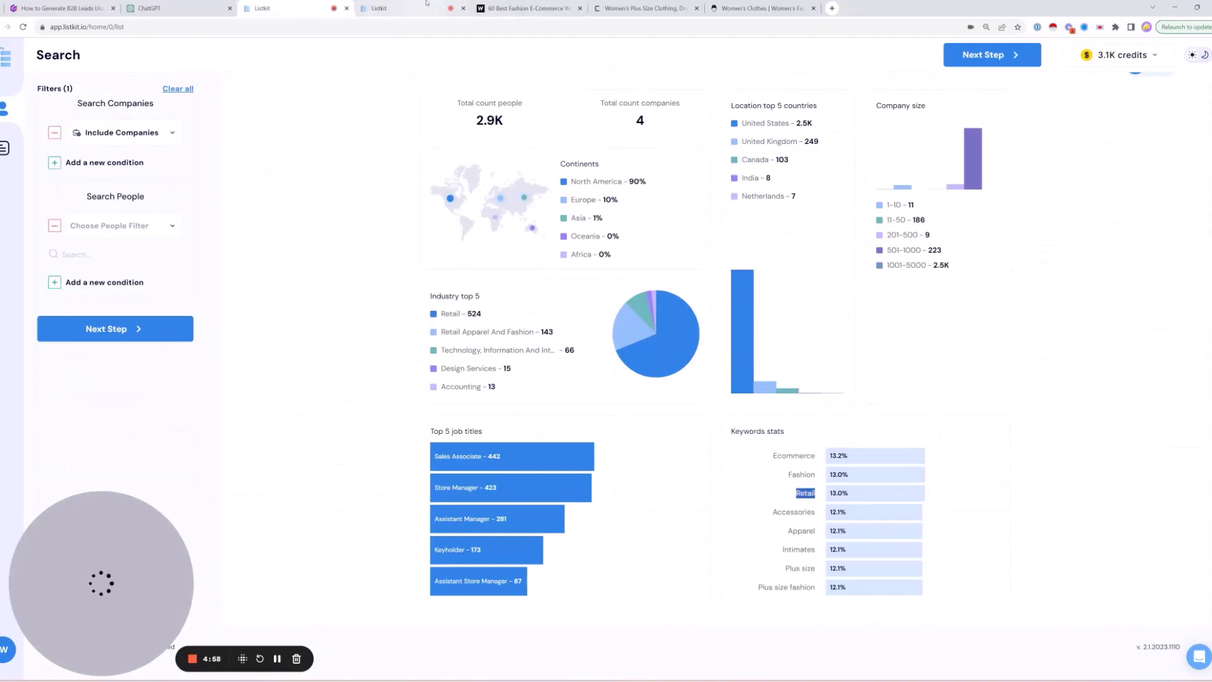
pyautogui.click(391, 9)
pyautogui.click(100, 344)
pyautogui.hotkey('ctrl', 'v')
pyautogui.press('Return')
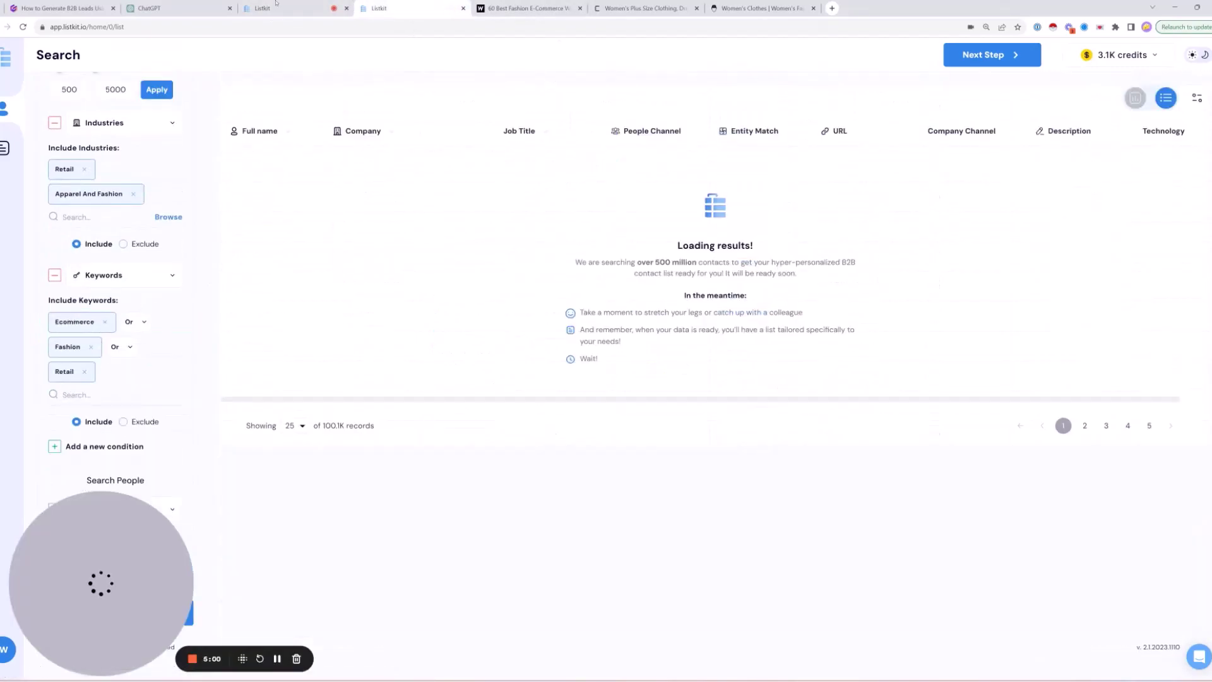
# - Copy Accessories from the first search's keyword stats and add it to the second search's included keywords
pyautogui.click(262, 8)
pyautogui.doubleClick(793, 512)
pyautogui.hotkey('ctrl', 'c')
pyautogui.click(386, 8)
pyautogui.click(104, 368)
pyautogui.hotkey('ctrl', 'v')
pyautogui.press('Return')
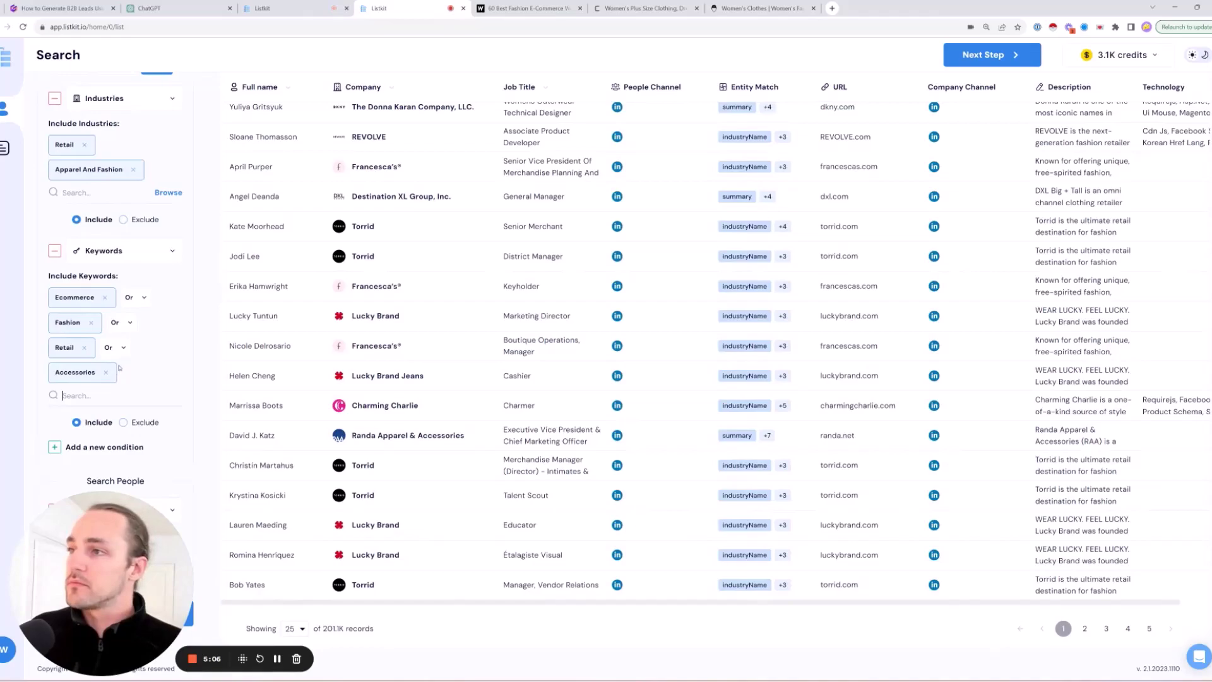
# - Copy Intimates from the first search's keyword stats and return to the second search
pyautogui.scroll(5, 267, 125)
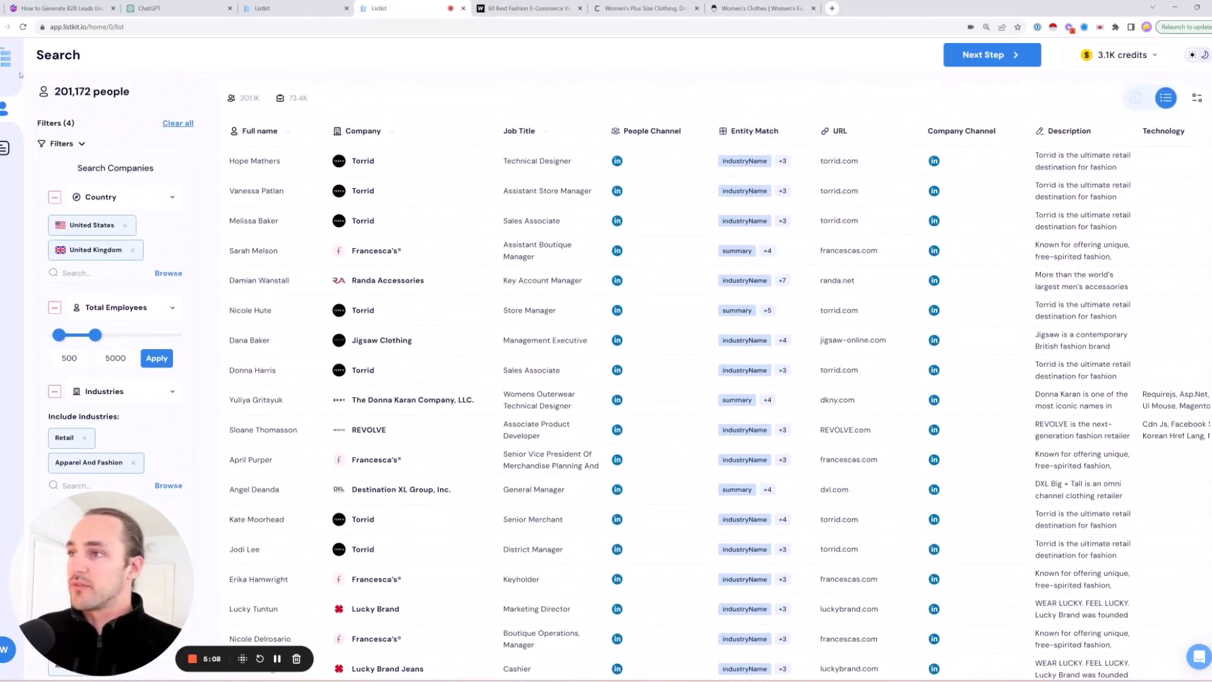
pyautogui.click(253, 8)
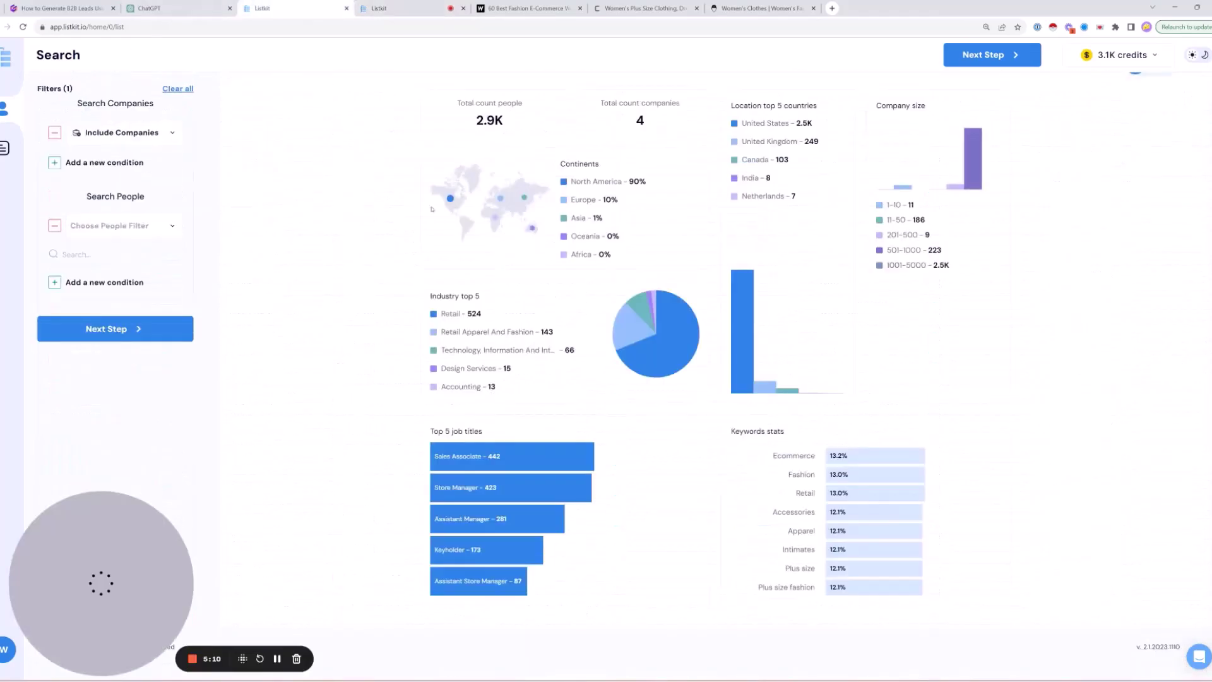
pyautogui.doubleClick(802, 531)
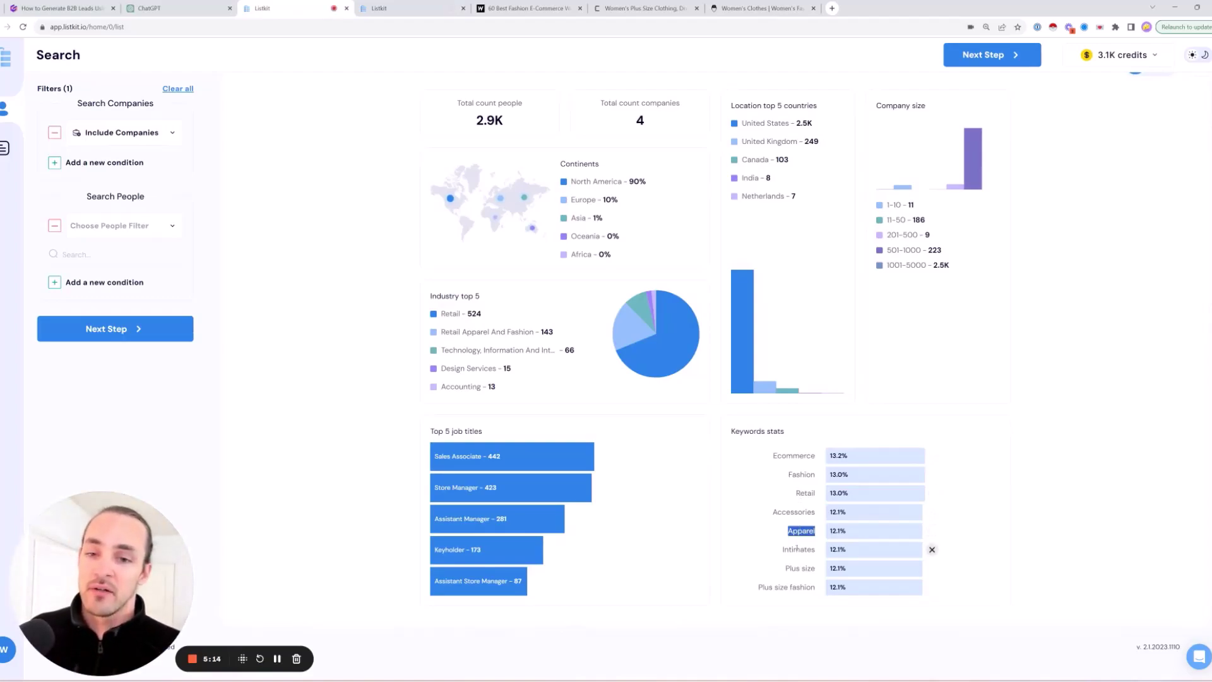
pyautogui.doubleClick(798, 549)
pyautogui.click(378, 8)
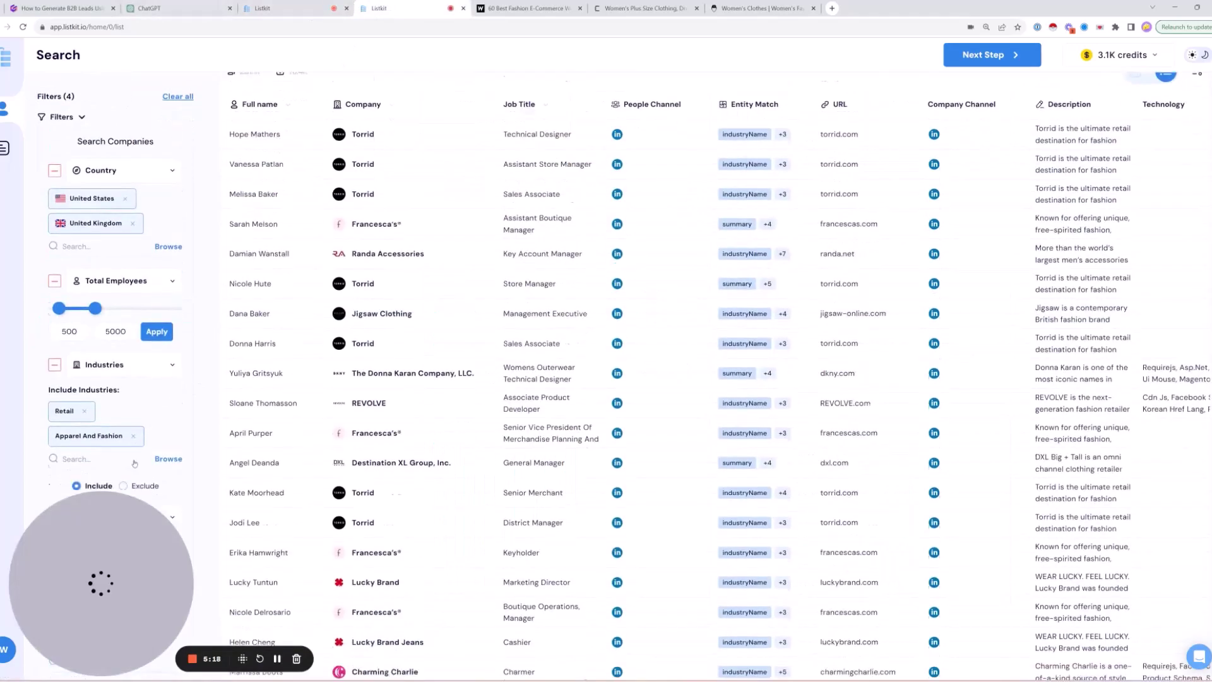
pyautogui.scroll(-1, 134, 464)
pyautogui.click(79, 385)
pyautogui.hotkey('ctrl', 'v')
pyautogui.hotkey('ctrl', 'a')
pyautogui.hotkey('ctrl', 'x')
# - Add Intimates and Apparel to the second search's included keywords
pyautogui.scroll(-3, 82, 385)
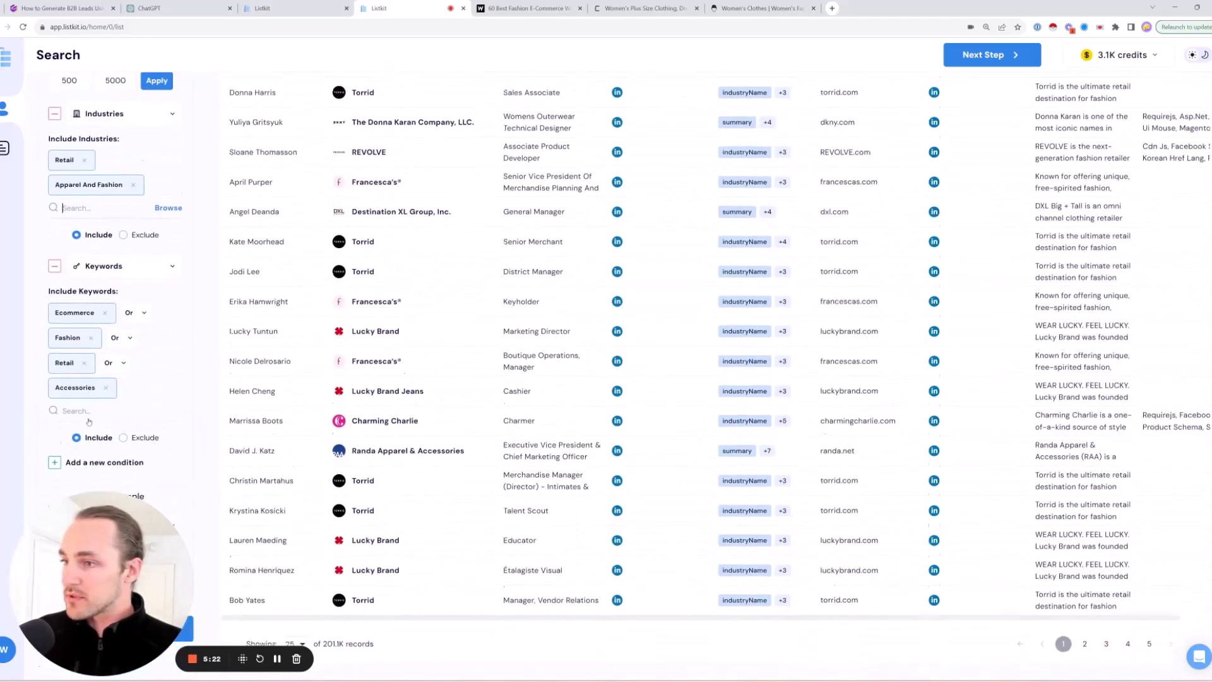
pyautogui.click(92, 396)
pyautogui.hotkey('ctrl', 'v')
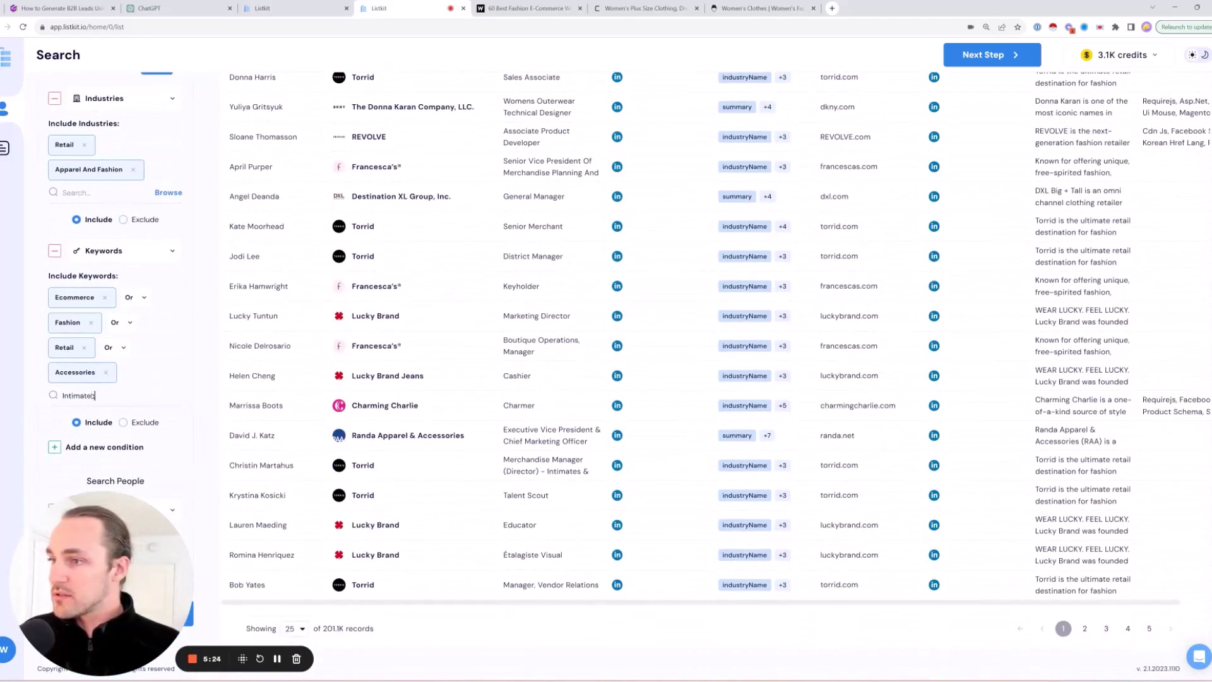
pyautogui.press('Return')
pyautogui.write('Apparel')
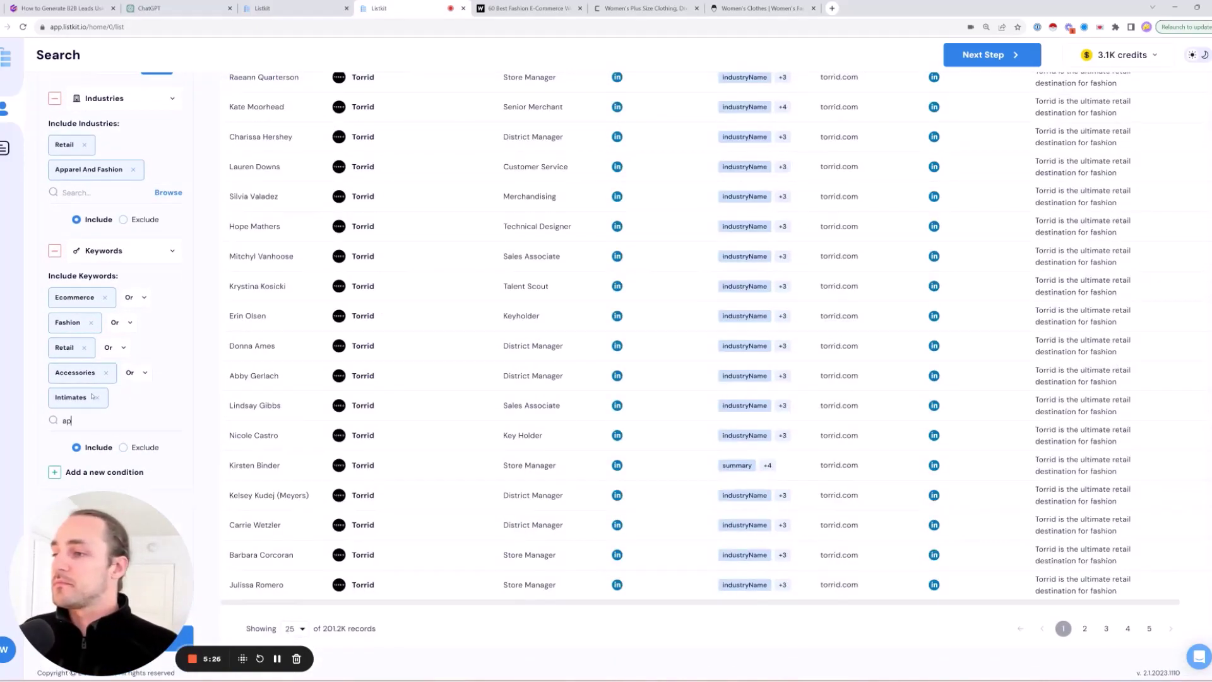
pyautogui.press('Return')
# - Copy Plus size from the first search's keyword stats and add it to the second search's included keywords
pyautogui.hotkey('ctrl', 'shift', 'Tab')
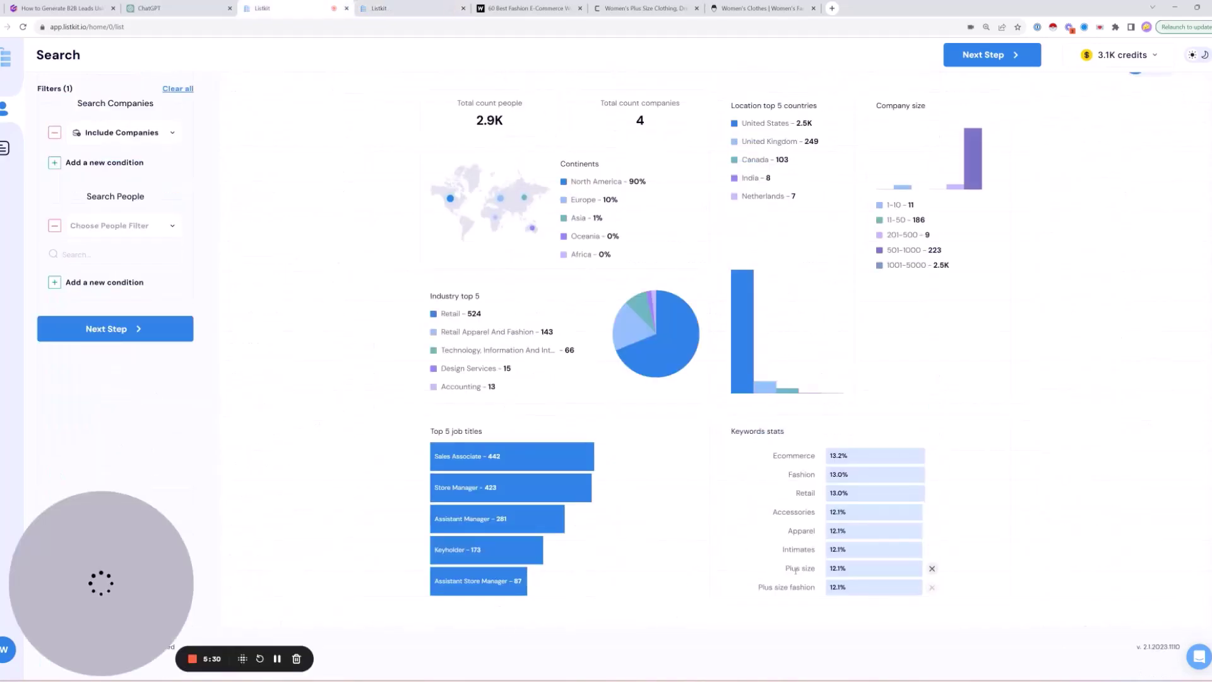
pyautogui.moveTo(785, 568); pyautogui.dragTo(816, 568)
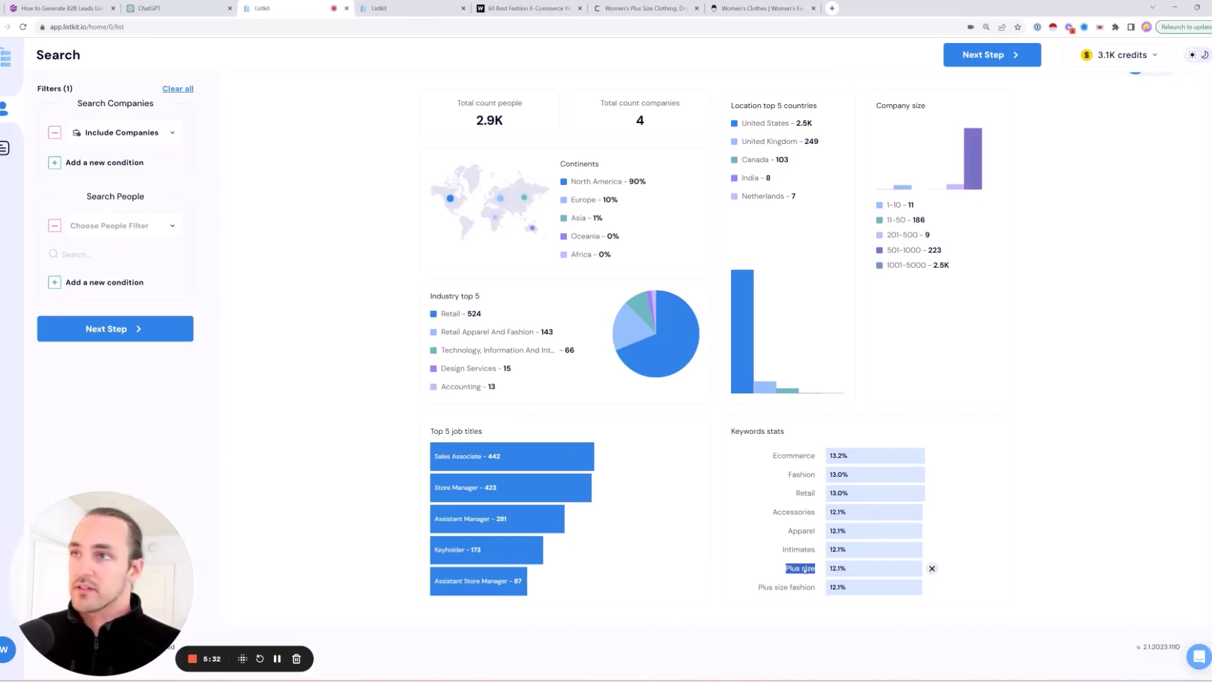
pyautogui.hotkey('ctrl', 'c')
pyautogui.hotkey('ctrl', 'Tab')
pyautogui.hotkey('ctrl', 'v')
pyautogui.press('Return')
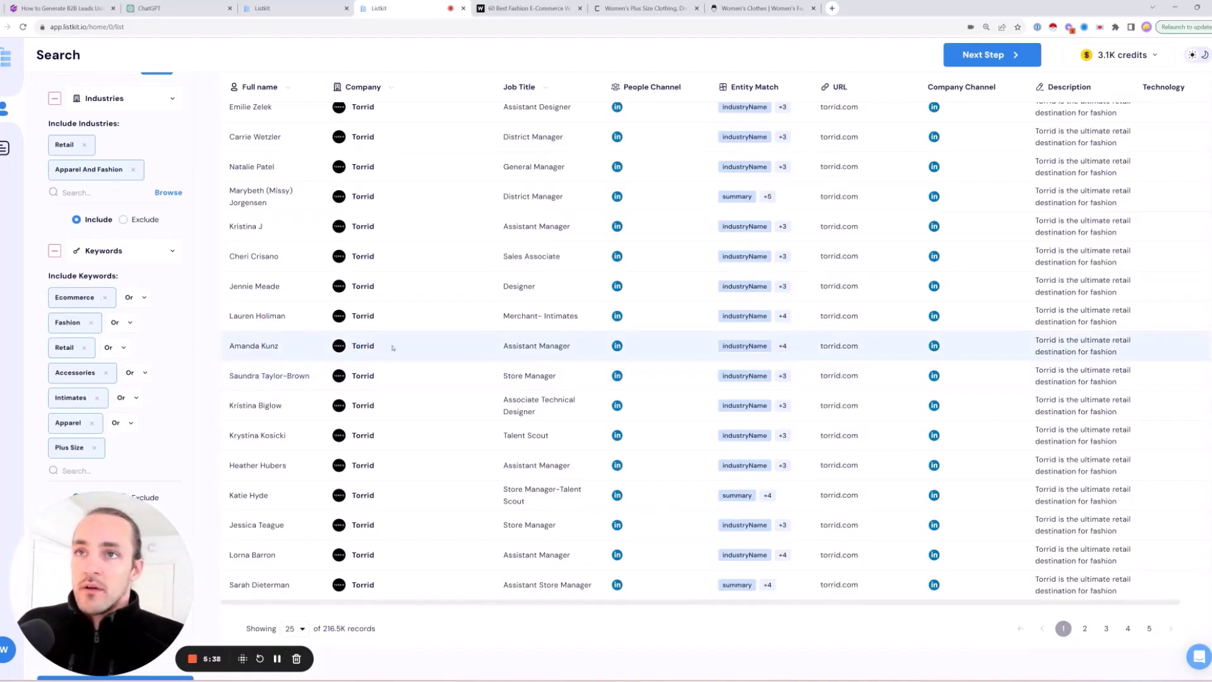
# - Close the two women's clothing store pages and review the job titles of the leads in the second search
pyautogui.click(697, 8)
pyautogui.click(697, 8)
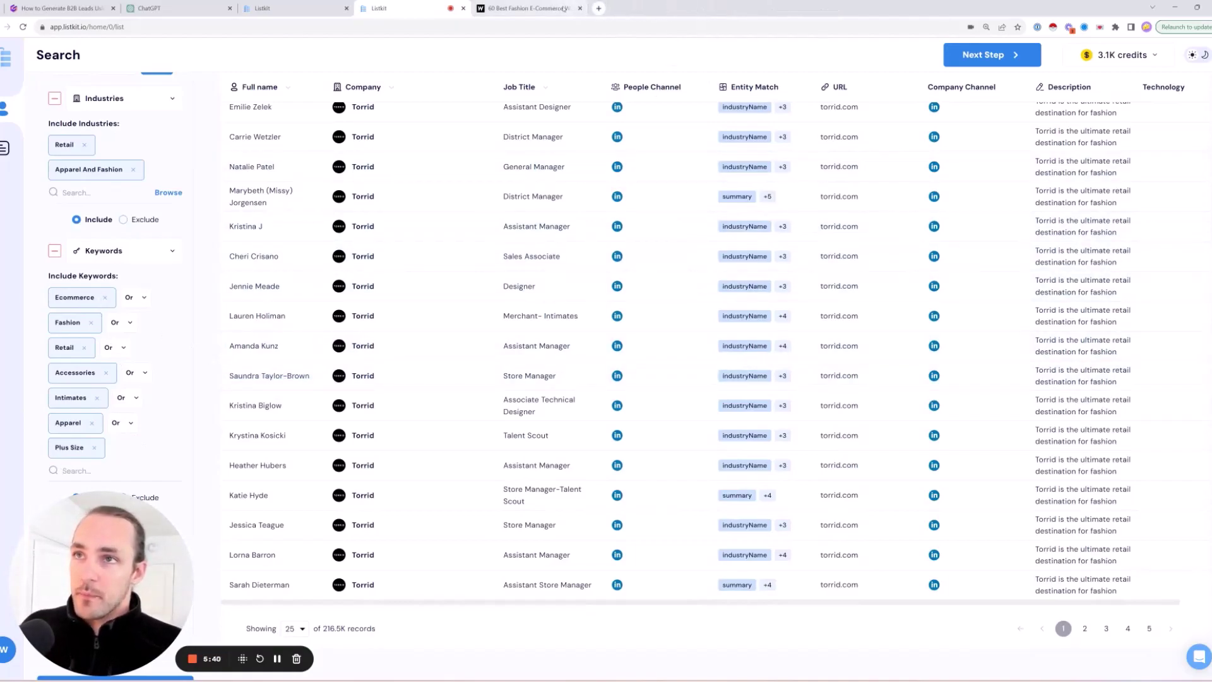
pyautogui.scroll(2, 134, 159)
pyautogui.scroll(3, 134, 159)
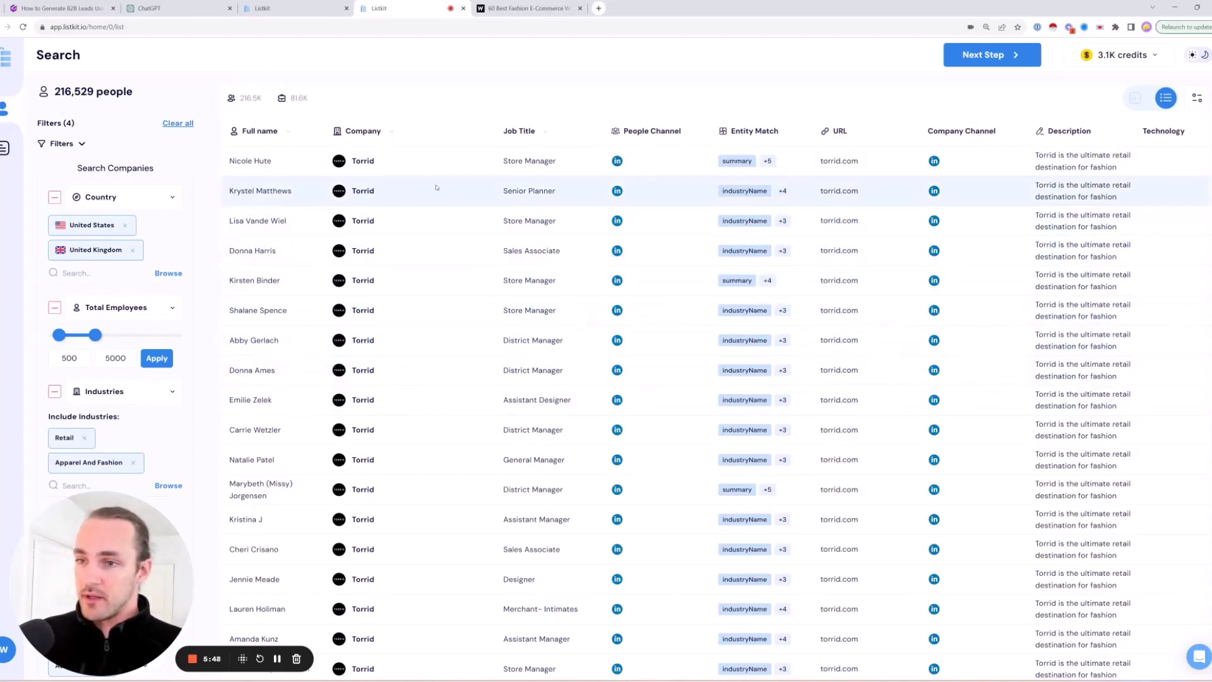
pyautogui.moveTo(510, 161); pyautogui.dragTo(556, 161)
pyautogui.moveTo(504, 191); pyautogui.dragTo(556, 191)
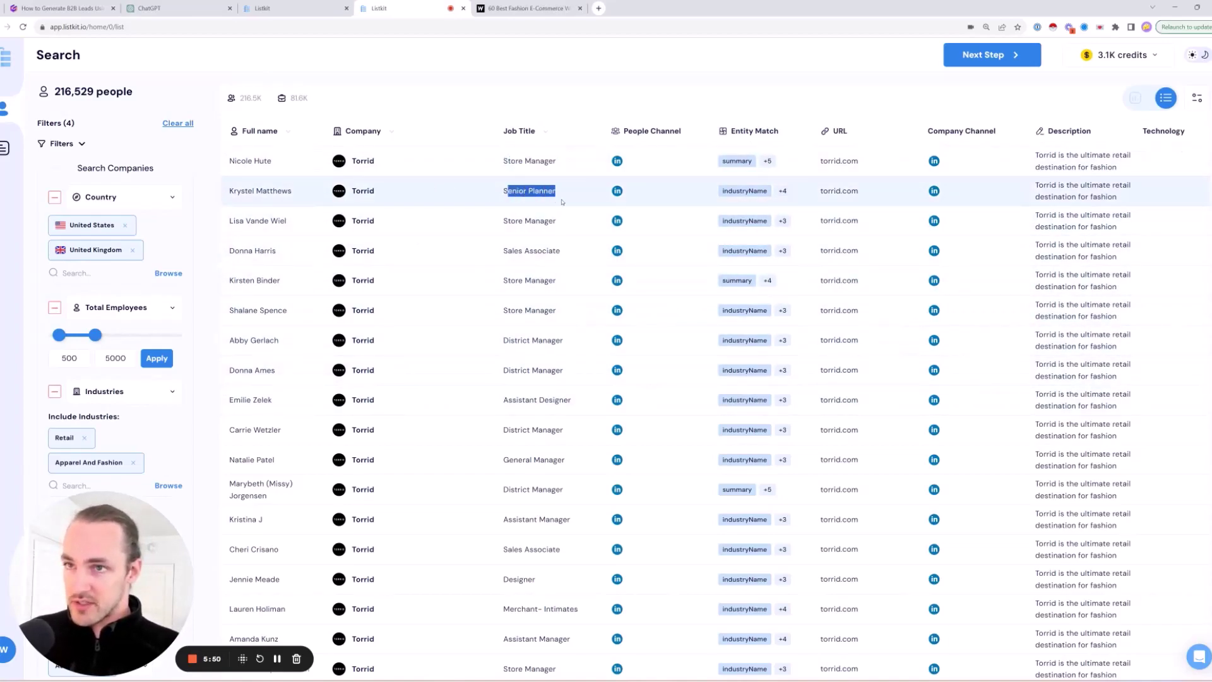
pyautogui.moveTo(503, 221); pyautogui.dragTo(551, 221)
pyautogui.click(552, 221)
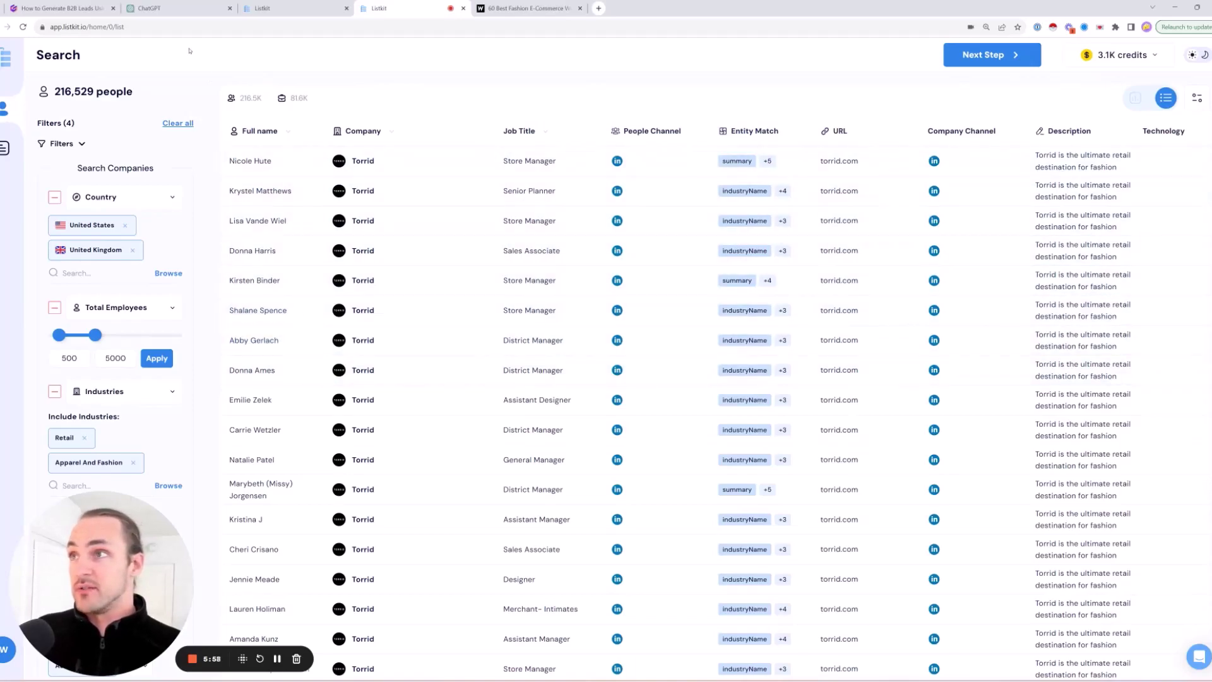
# - Copy the title research prompt from the Gamma document's bonus section into a new ChatGPT message
pyautogui.click(60, 8)
pyautogui.scroll(-10, 533, 410)
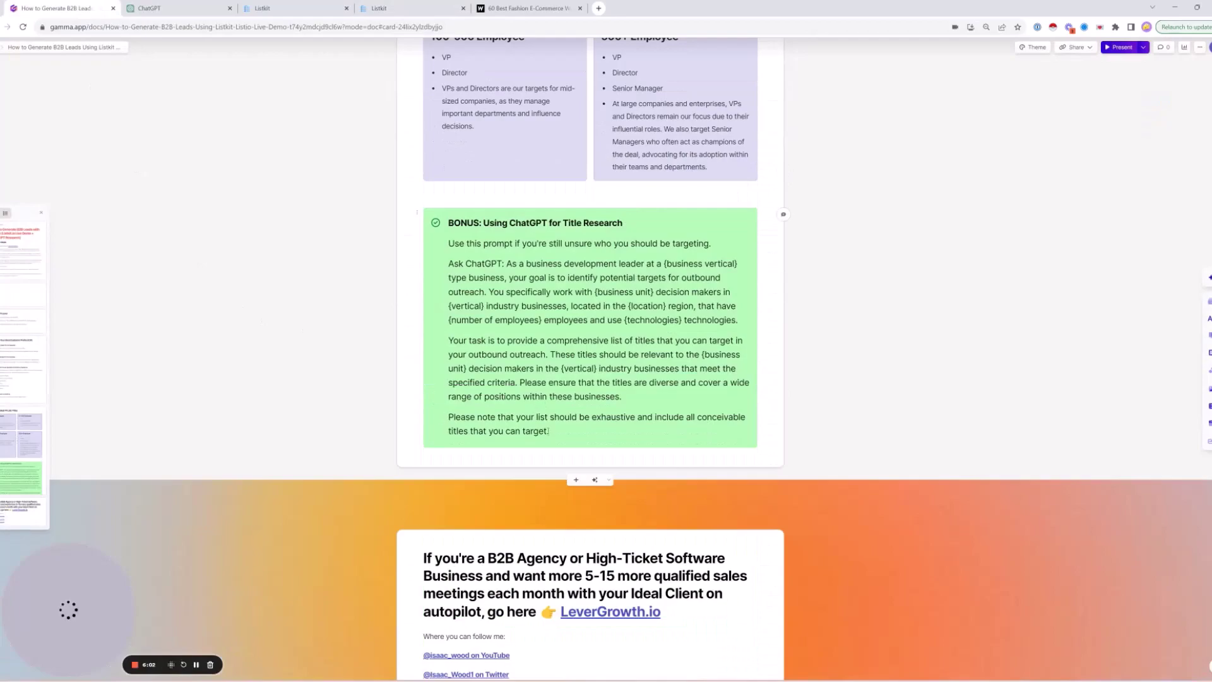
pyautogui.moveTo(549, 431); pyautogui.dragTo(506, 264)
pyautogui.click(166, 8)
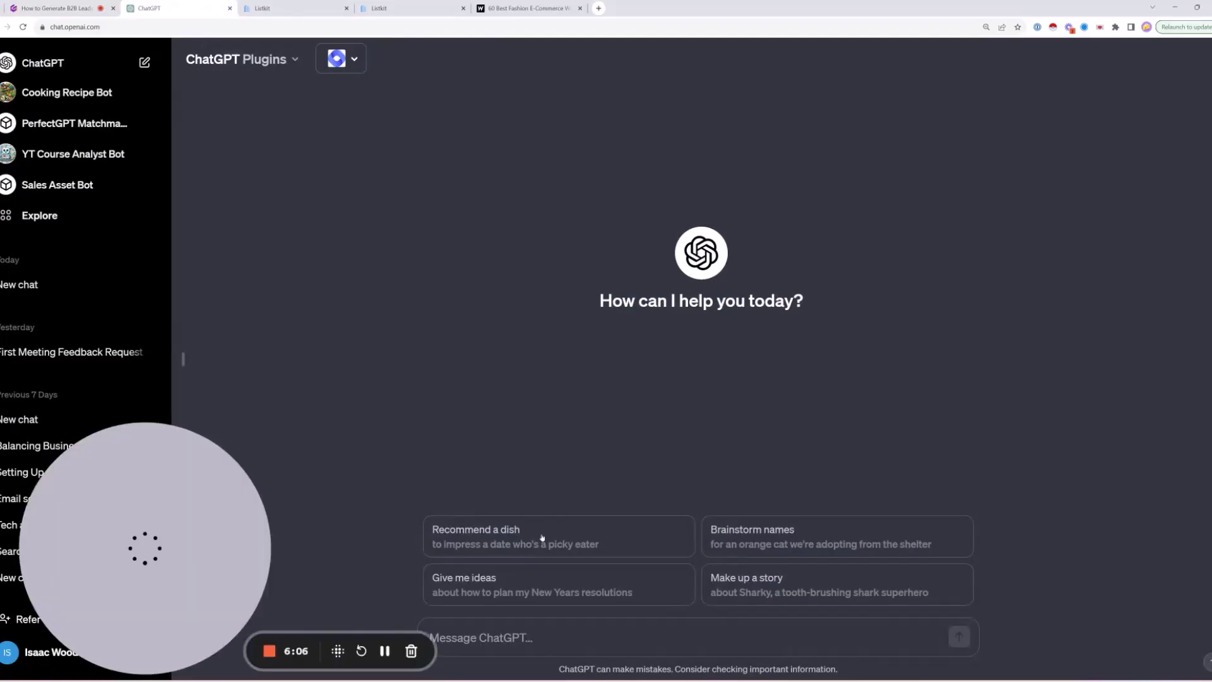
pyautogui.hotkey('ctrl', 'v')
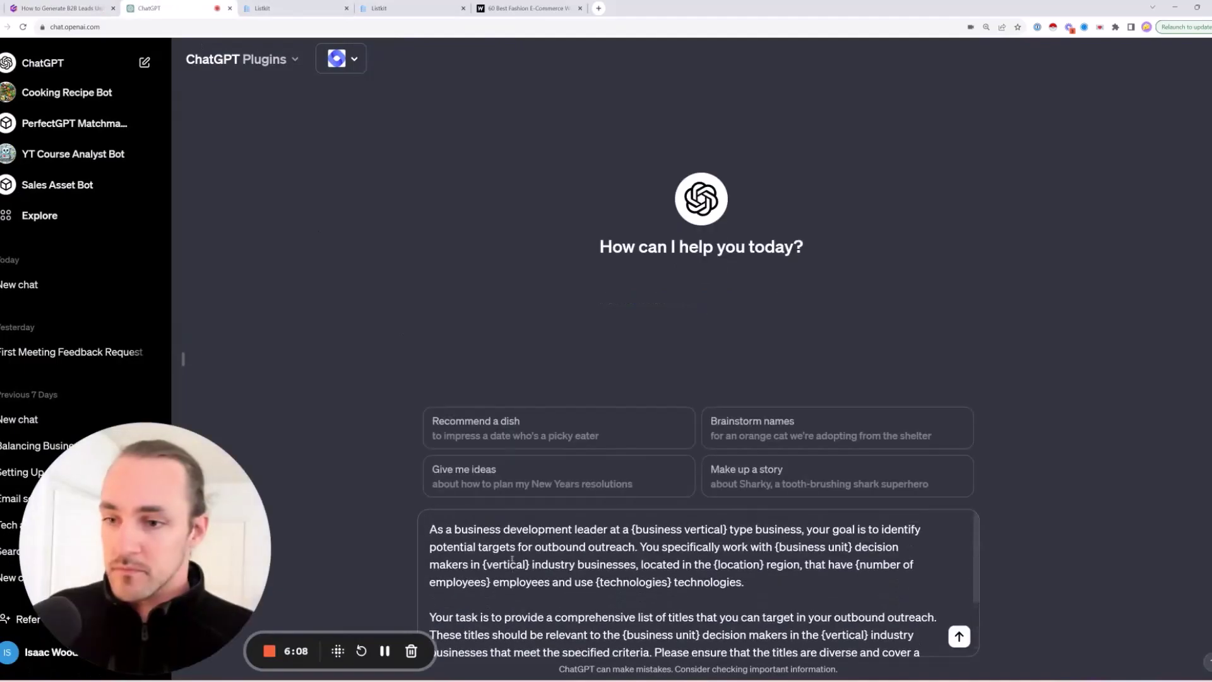
# - Fill in the prompt's business vertical as "digital marketing agecny" and its first business unit as "marketing and growth"
pyautogui.write('digital marketing agecny')
pyautogui.click(664, 547)
pyautogui.hotkey('ctrl', 'Right')
pyautogui.hotkey('ctrl', 'Right')
pyautogui.hotkey('ctrl', 'Right')
pyautogui.hotkey('ctrl', 'Right')
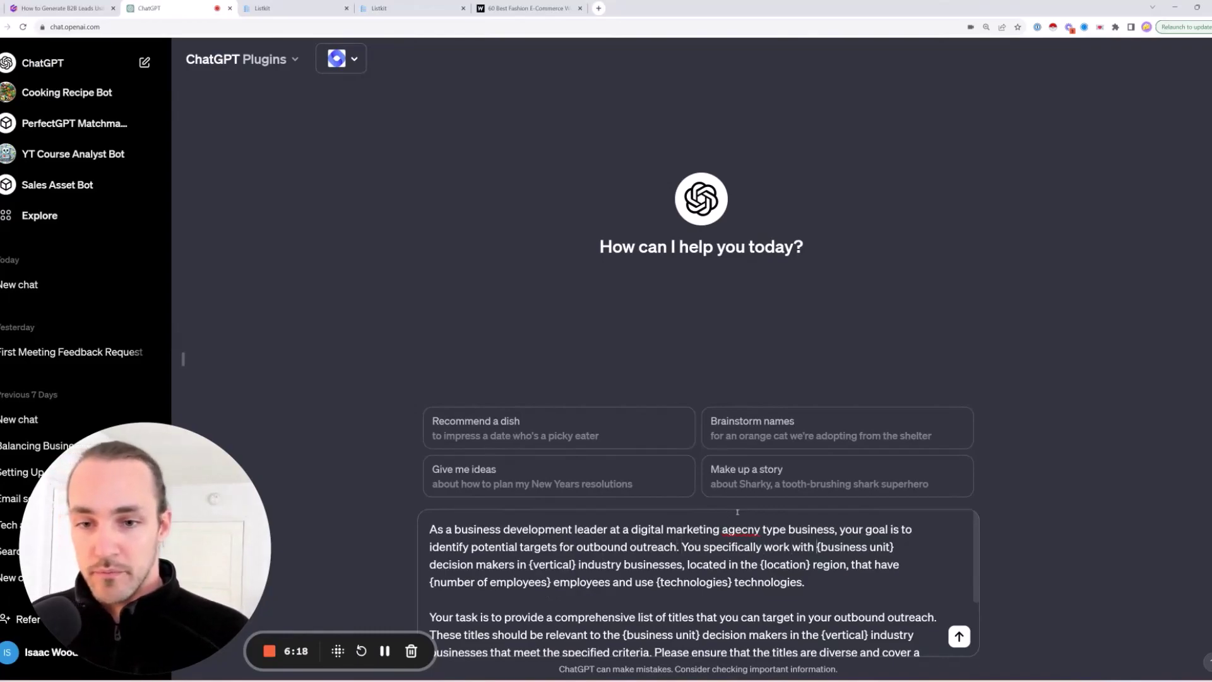
pyautogui.write('marketing')
pyautogui.press('Delete')
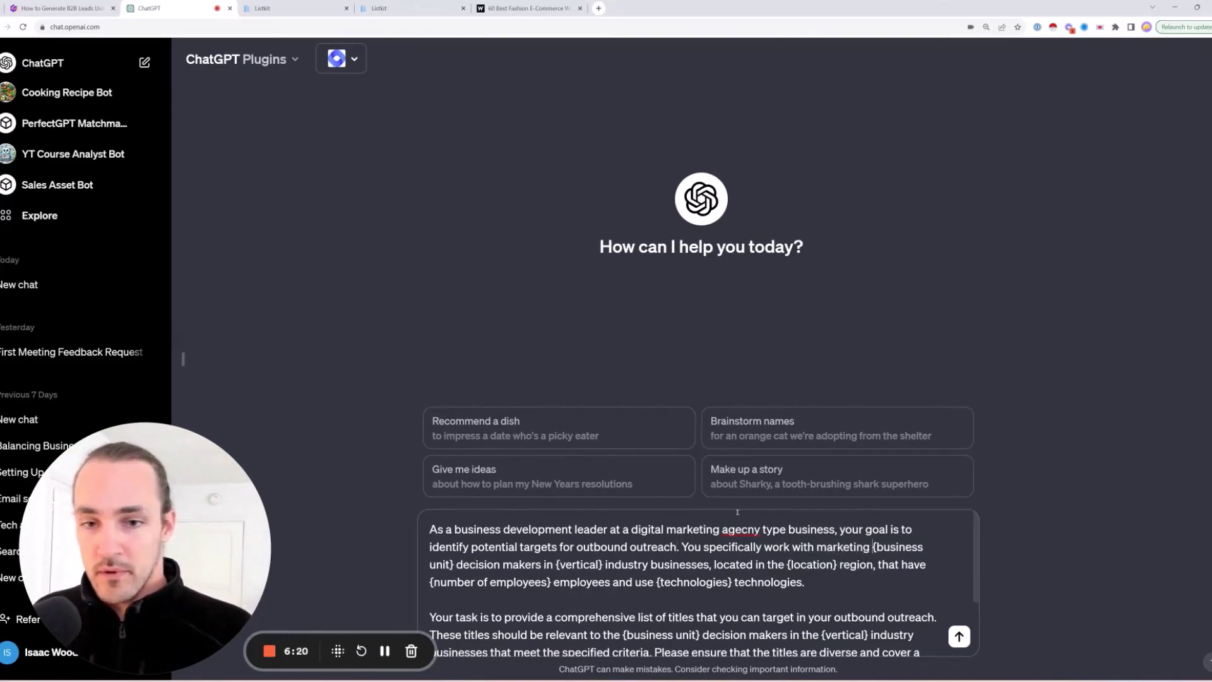
pyautogui.write('and growth')
pyautogui.hotkey('ctrl', 'shift', 'Right')
pyautogui.press('Delete')
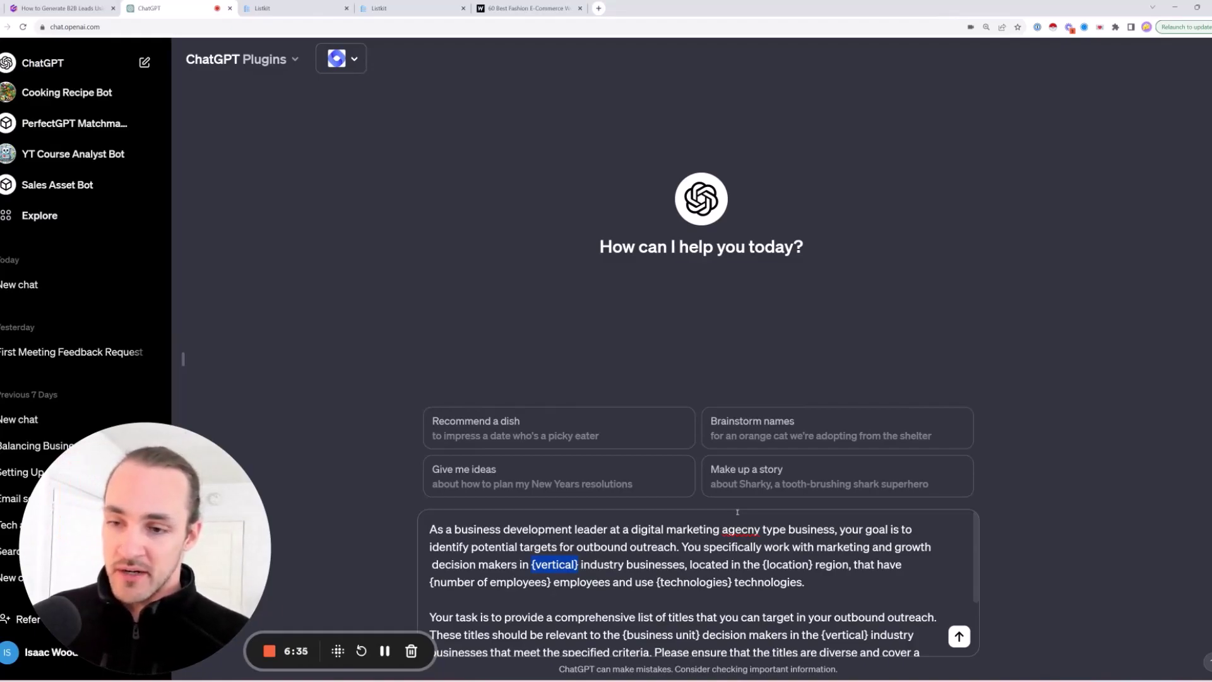
# - Replace the first paragraph's vertical with "fashion and apparel ecom" and its location with "United States and UK regions"
pyautogui.write('fashion and apparel ecom')
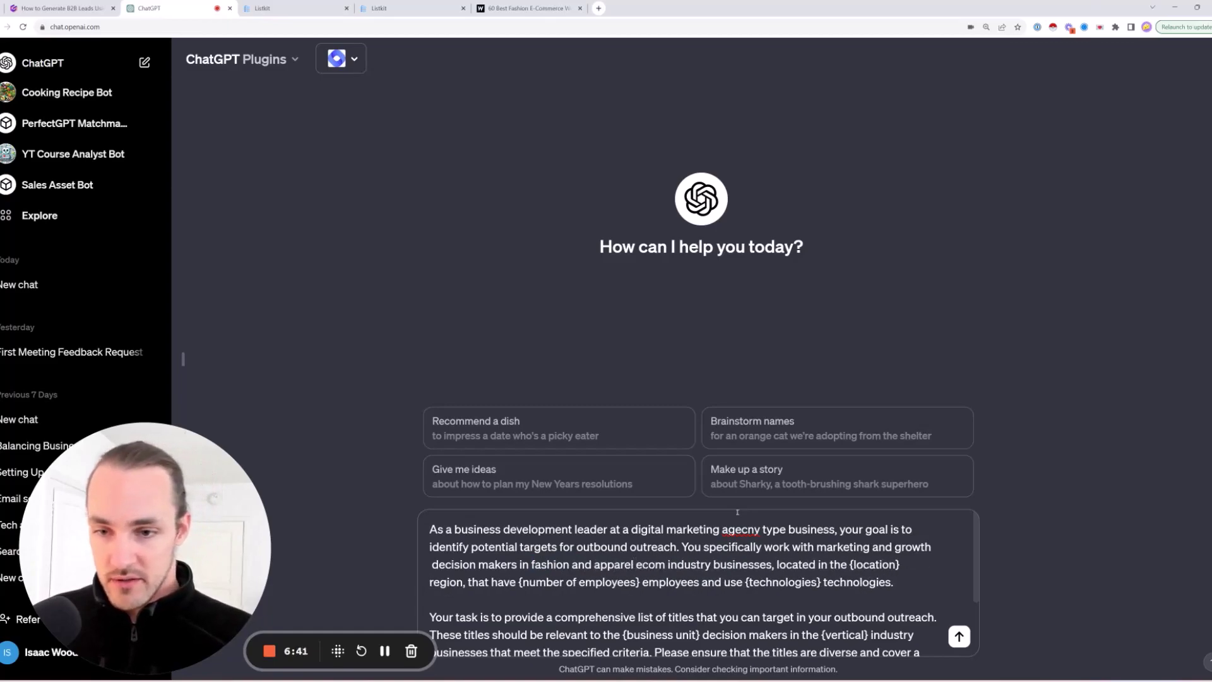
pyautogui.hotkey('ctrl', 'Right')
pyautogui.hotkey('ctrl', 'Right')
pyautogui.hotkey('ctrl', 'Right')
pyautogui.hotkey('ctrl', 'Right')
pyautogui.hotkey('ctrl', 'Right')
pyautogui.hotkey('ctrl', 'Right')
pyautogui.hotkey('ctrl', 'Right')
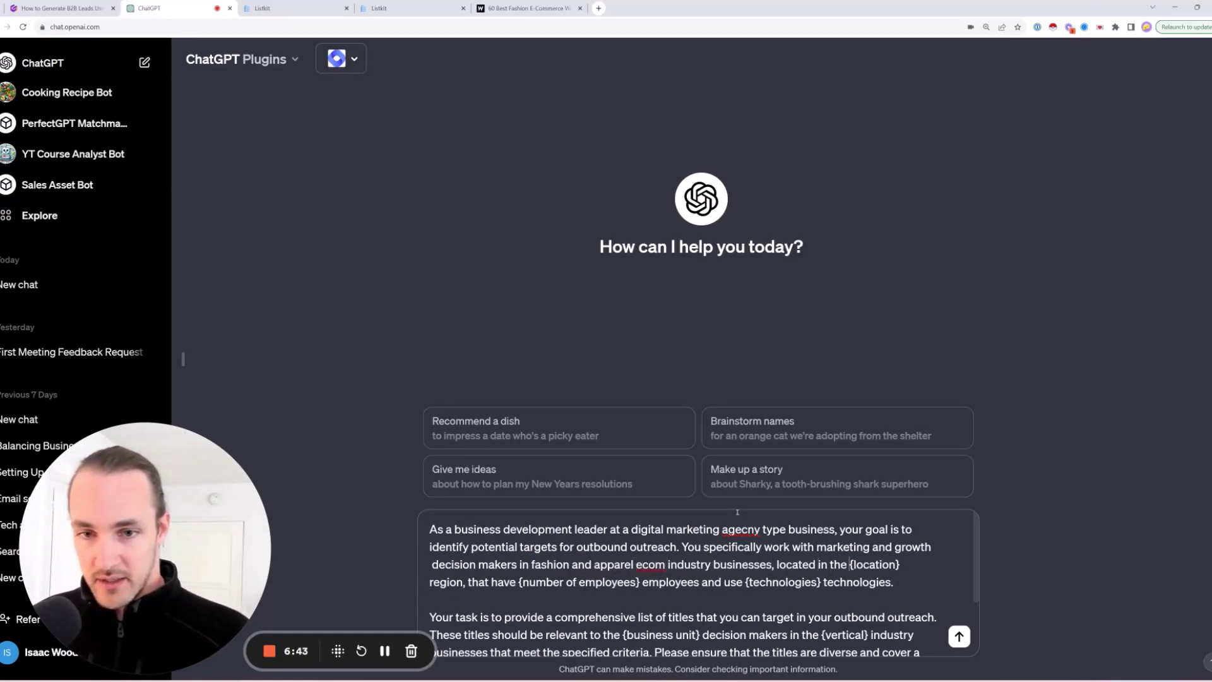
pyautogui.write('United States ')
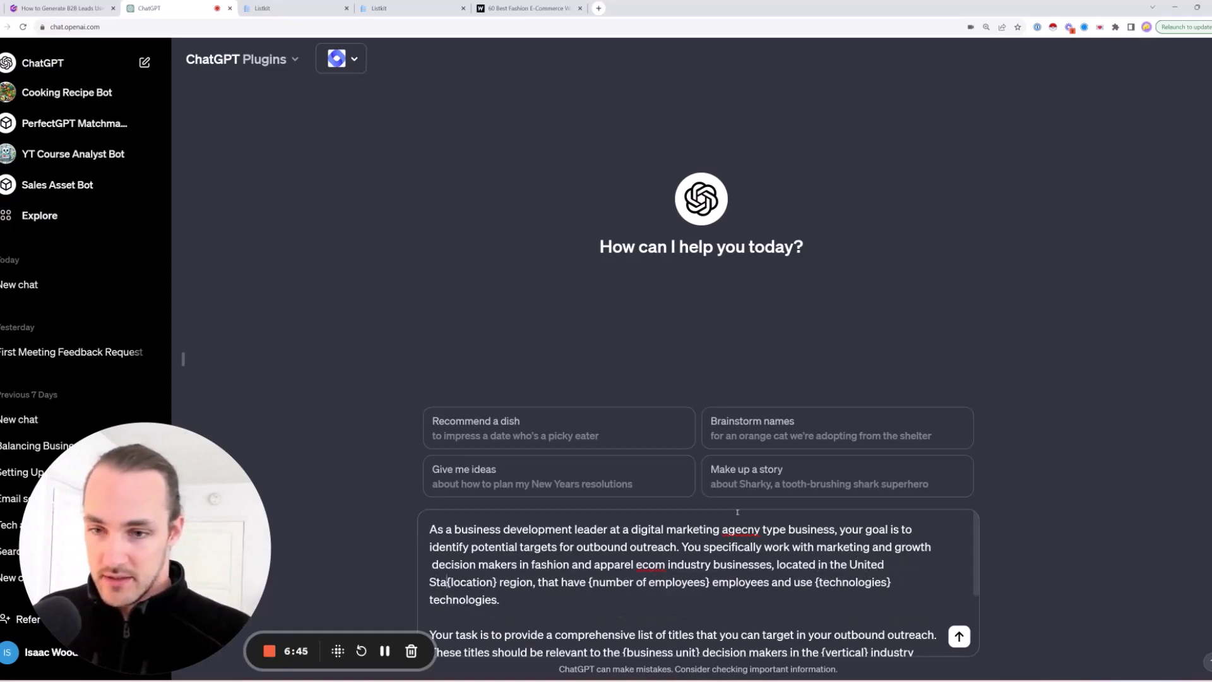
pyautogui.write('and UK')
pyautogui.press('Delete')
pyautogui.press('Delete')
pyautogui.press('Delete')
pyautogui.press('Delete')
pyautogui.press('Delete')
pyautogui.press('Delete')
pyautogui.press('Delete')
pyautogui.press('Delete')
pyautogui.press('Delete')
pyautogui.press('Delete')
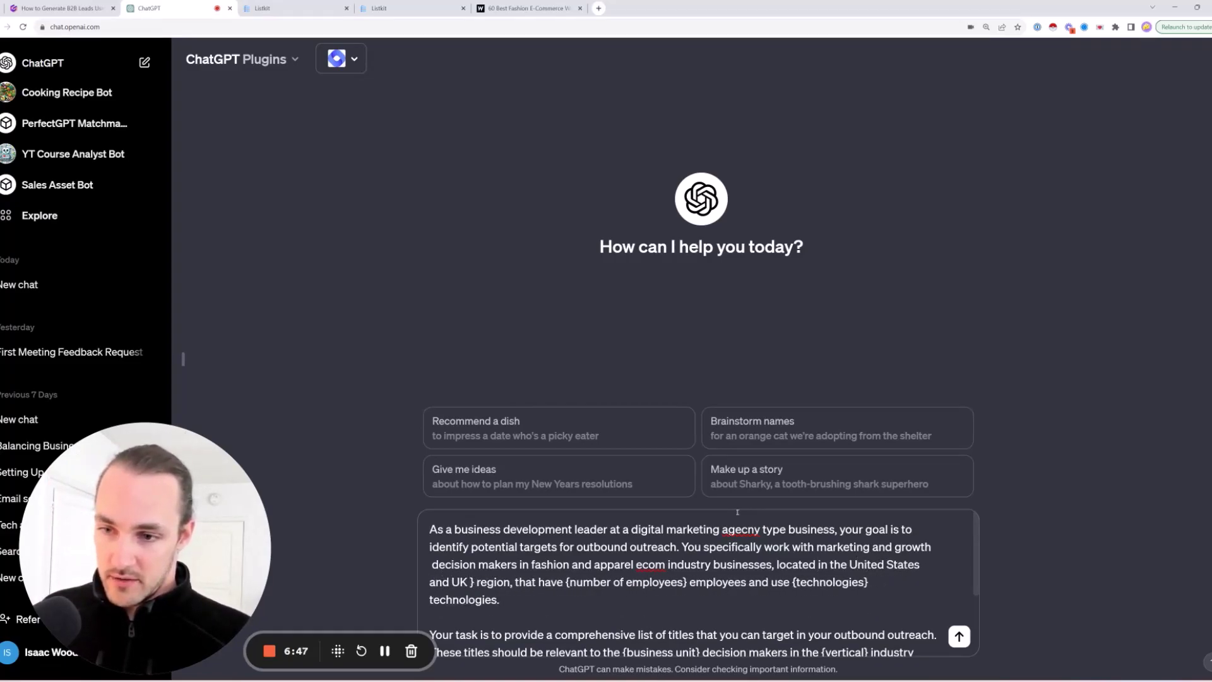
pyautogui.write('s')
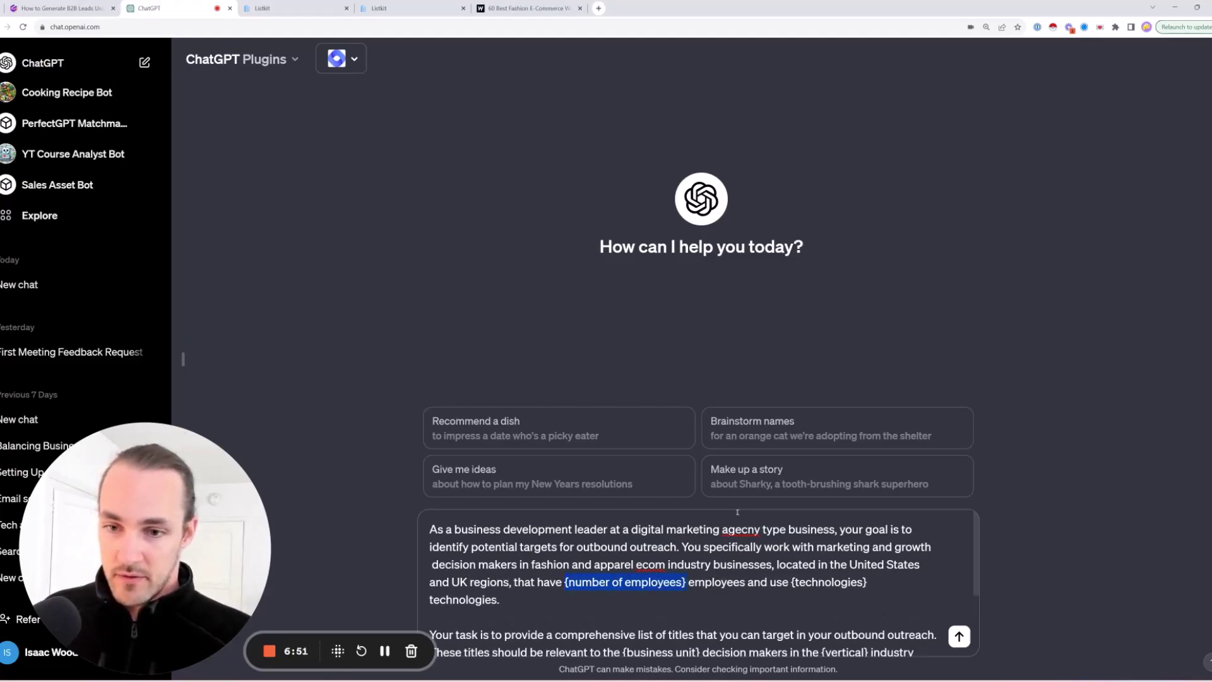
# - Replace the number of employees placeholder in the prompt with 500-5000
pyautogui.write('500-5000')
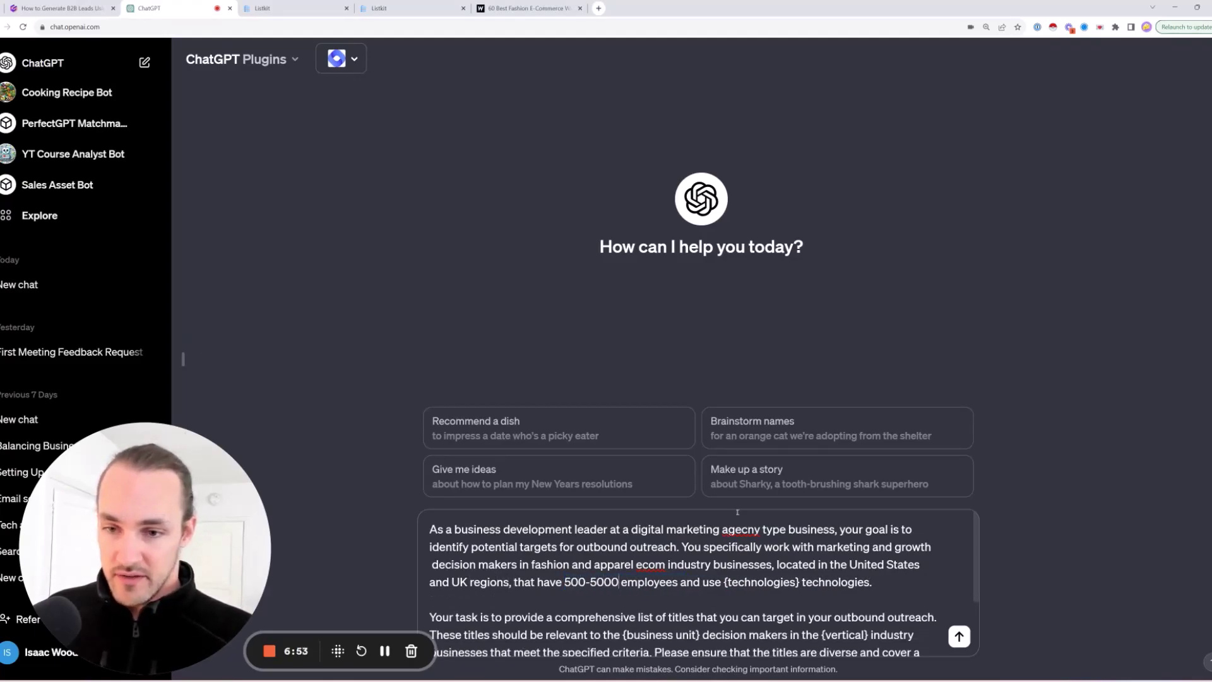
pyautogui.hotkey('ctrl', 'Right')
pyautogui.hotkey('ctrl', 'Right')
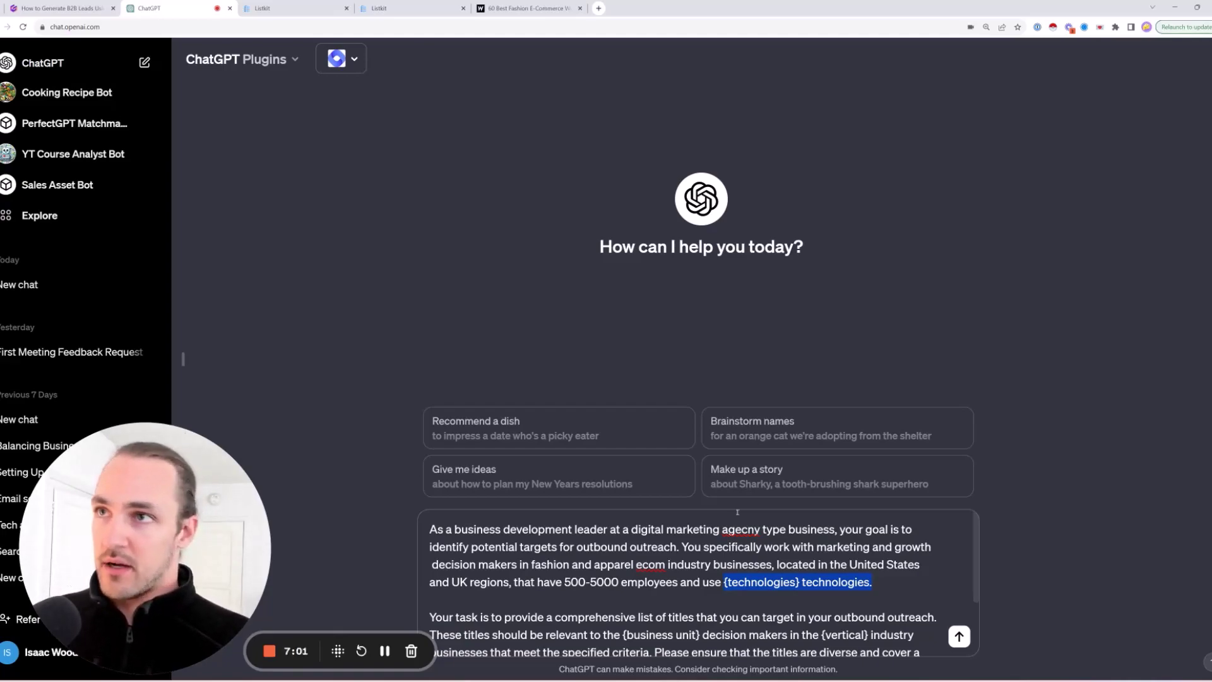
# - Check the first search's statistics in Listkit and replace the ChatGPT prompt's technologies placeholder with "shopify"
pyautogui.hotkey('ctrl', 'Tab')
pyautogui.hotkey('ctrl', 'Tab')
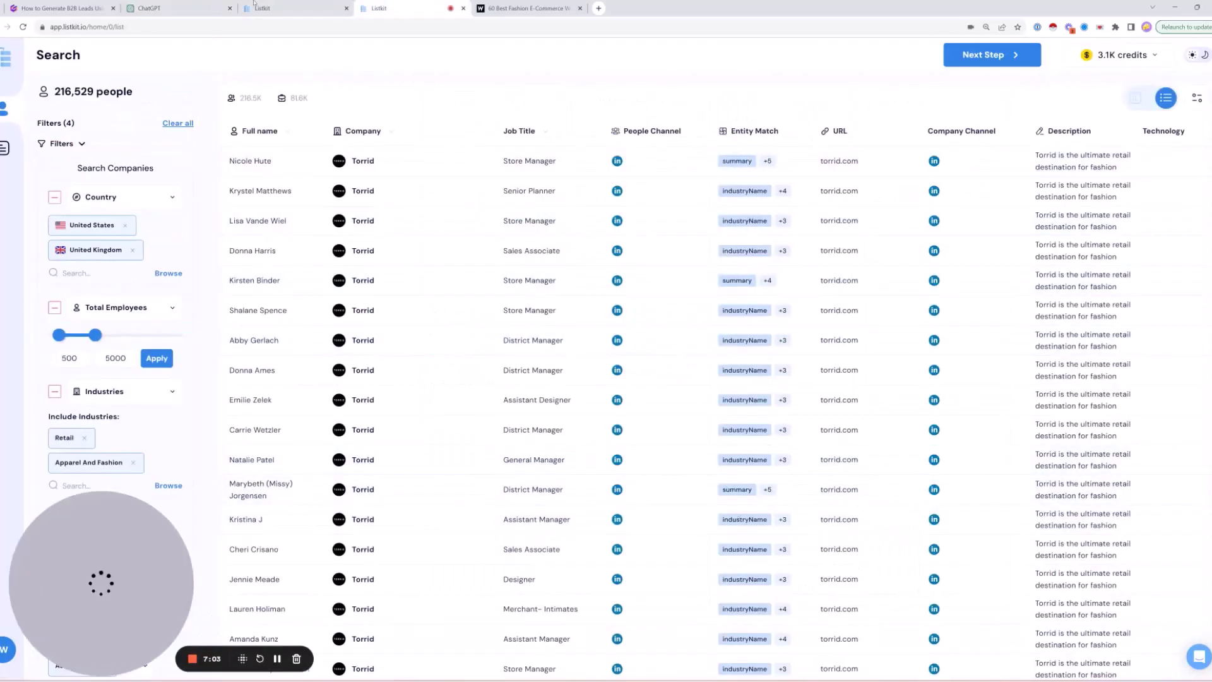
pyautogui.click(287, 6)
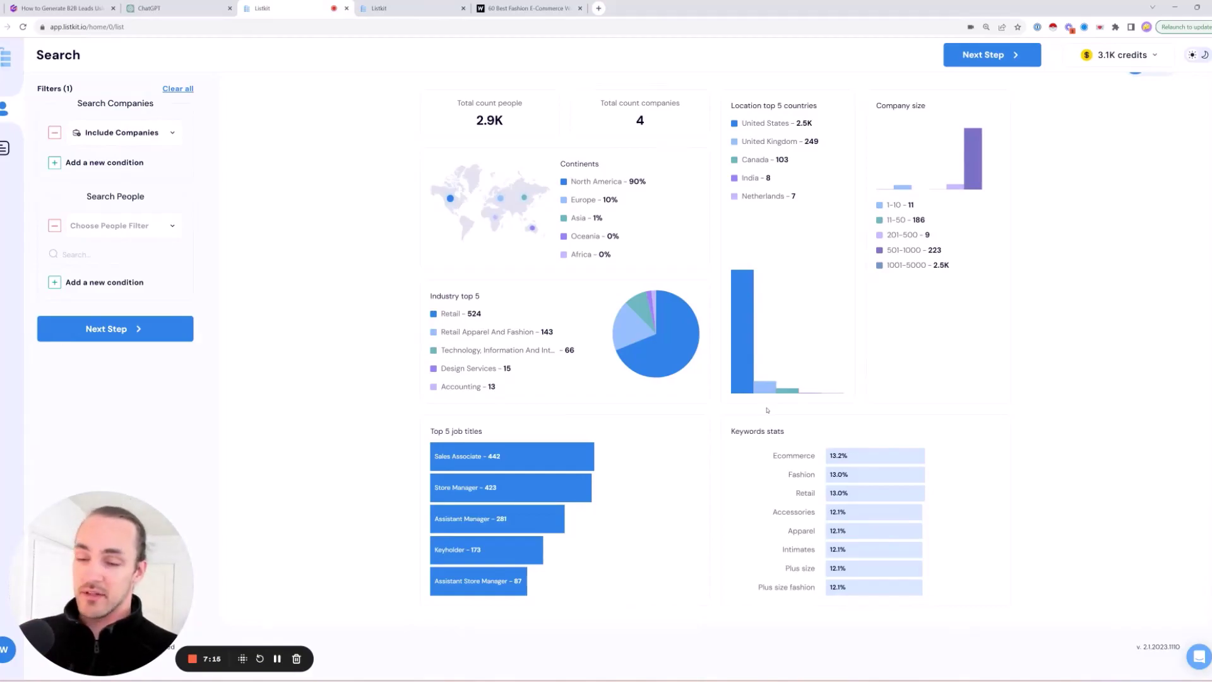
pyautogui.hotkey('ctrl', 'shift', 'Tab')
pyautogui.click(687, 593)
pyautogui.moveTo(682, 582); pyautogui.dragTo(873, 582)
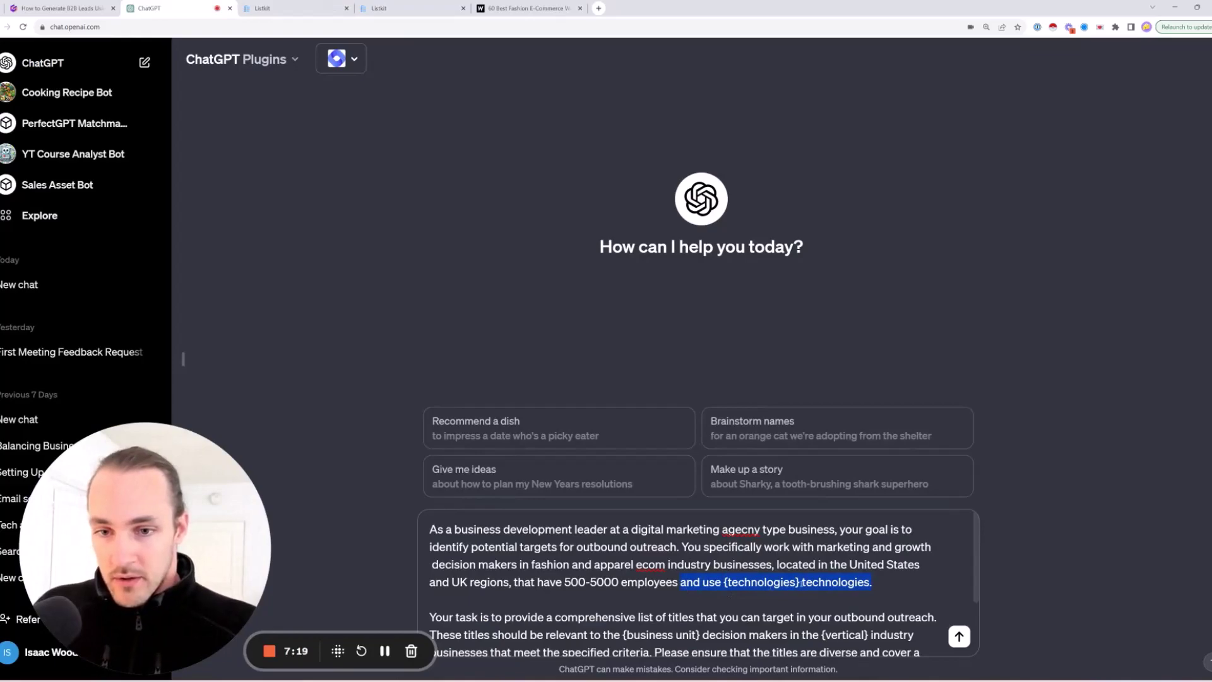
pyautogui.moveTo(801, 582); pyautogui.dragTo(725, 582)
pyautogui.press('BackSpace')
pyautogui.write('shopify')
pyautogui.scroll(-2, 722, 553)
pyautogui.scroll(2, 722, 553)
pyautogui.scroll(-2, 721, 553)
pyautogui.scroll(2, 701, 581)
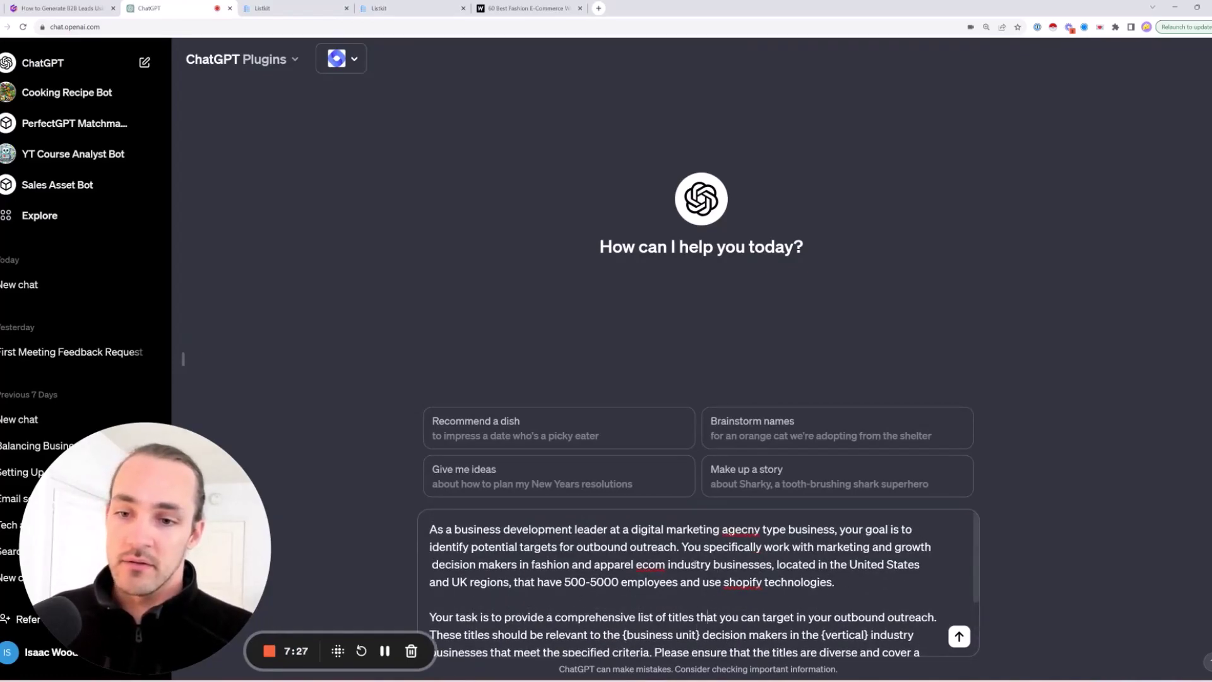
# - Replace the business unit placeholder in the prompt's second paragraph with "marketing and growth"
pyautogui.scroll(-2, 695, 564)
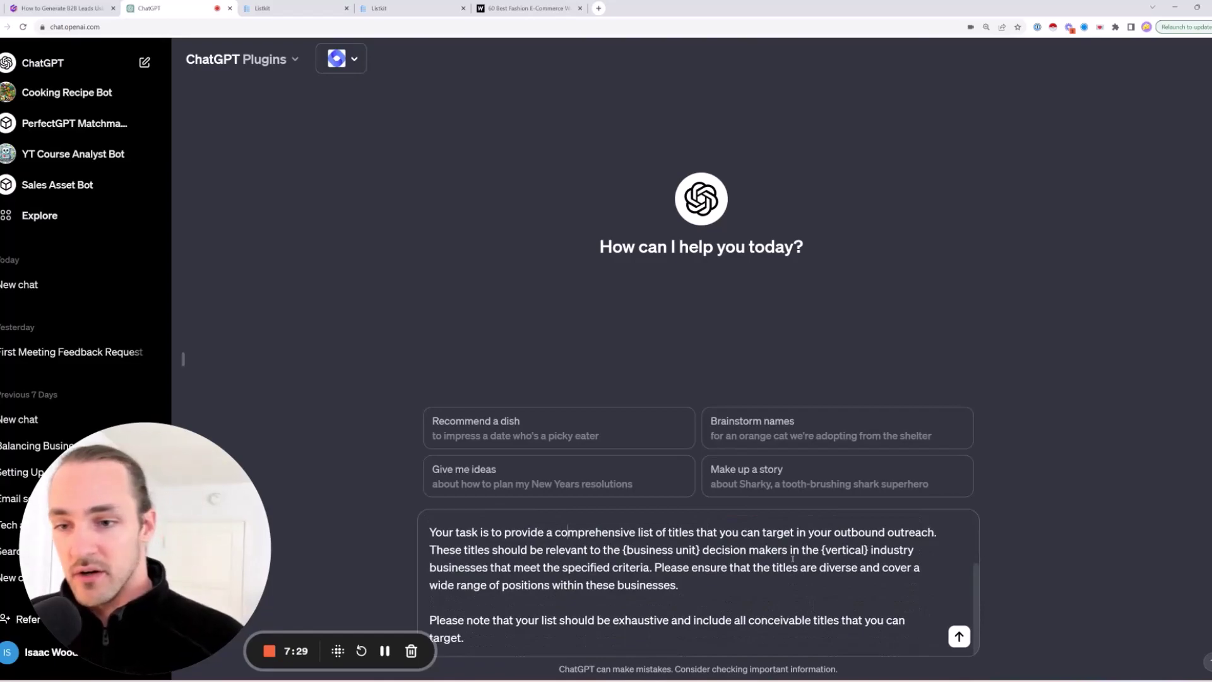
pyautogui.hotkey('shift', 'Right')
pyautogui.hotkey('shift', 'Right')
pyautogui.hotkey('shift', 'Right')
pyautogui.hotkey('shift', 'Right')
pyautogui.hotkey('shift', 'Right')
pyautogui.hotkey('shift', 'Right')
pyautogui.hotkey('shift', 'Right')
pyautogui.hotkey('shift', 'Right')
pyautogui.hotkey('shift', 'Right')
pyautogui.hotkey('shift', 'Right')
pyautogui.hotkey('shift', 'Right')
pyautogui.hotkey('shift', 'Right')
pyautogui.hotkey('shift', 'Right')
pyautogui.hotkey('shift', 'Right')
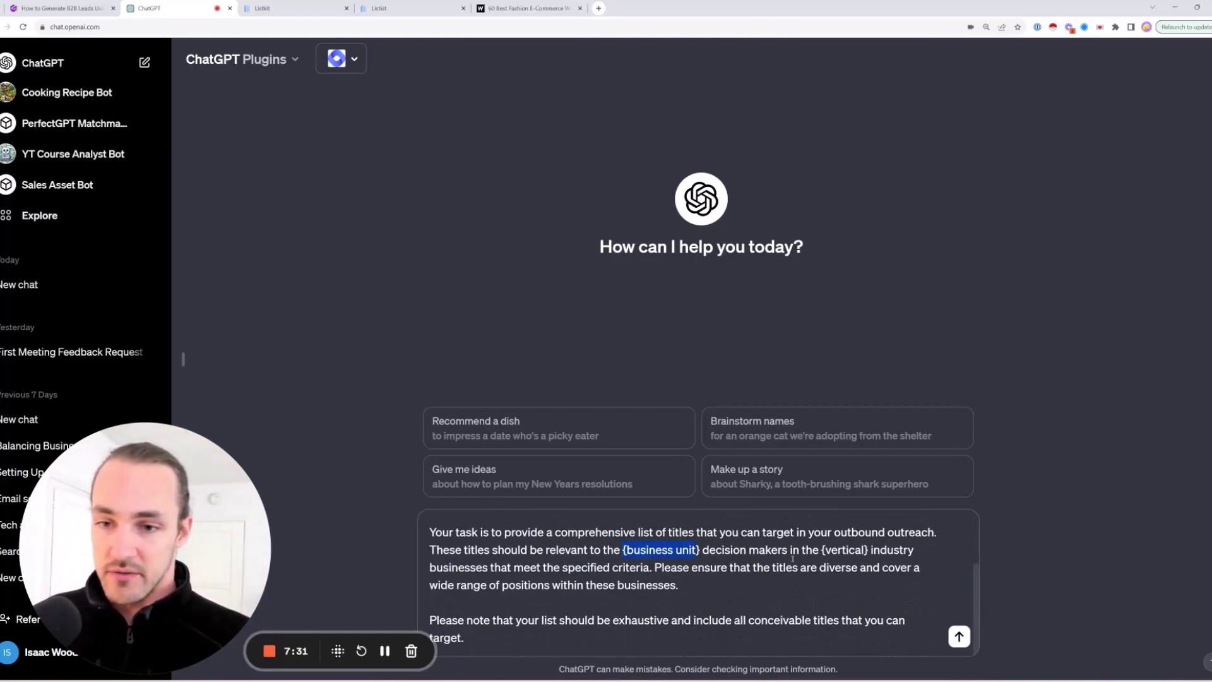
pyautogui.press('BackSpace')
pyautogui.write('marketing and go')
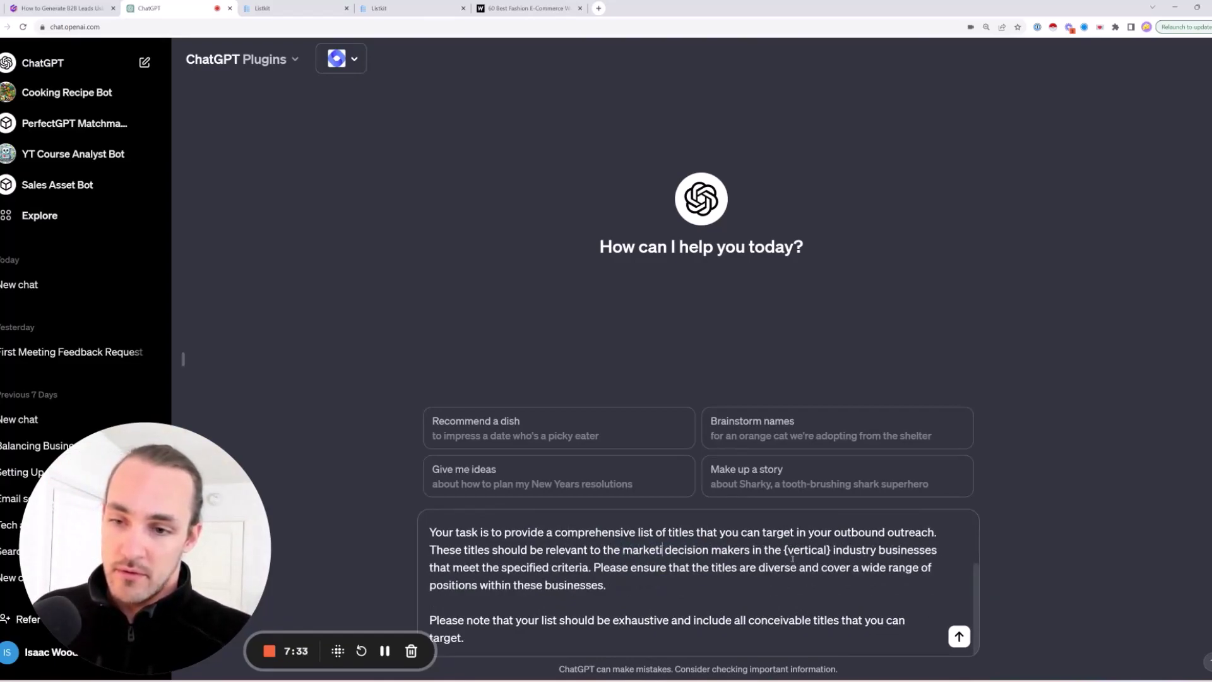
pyautogui.write('wth')
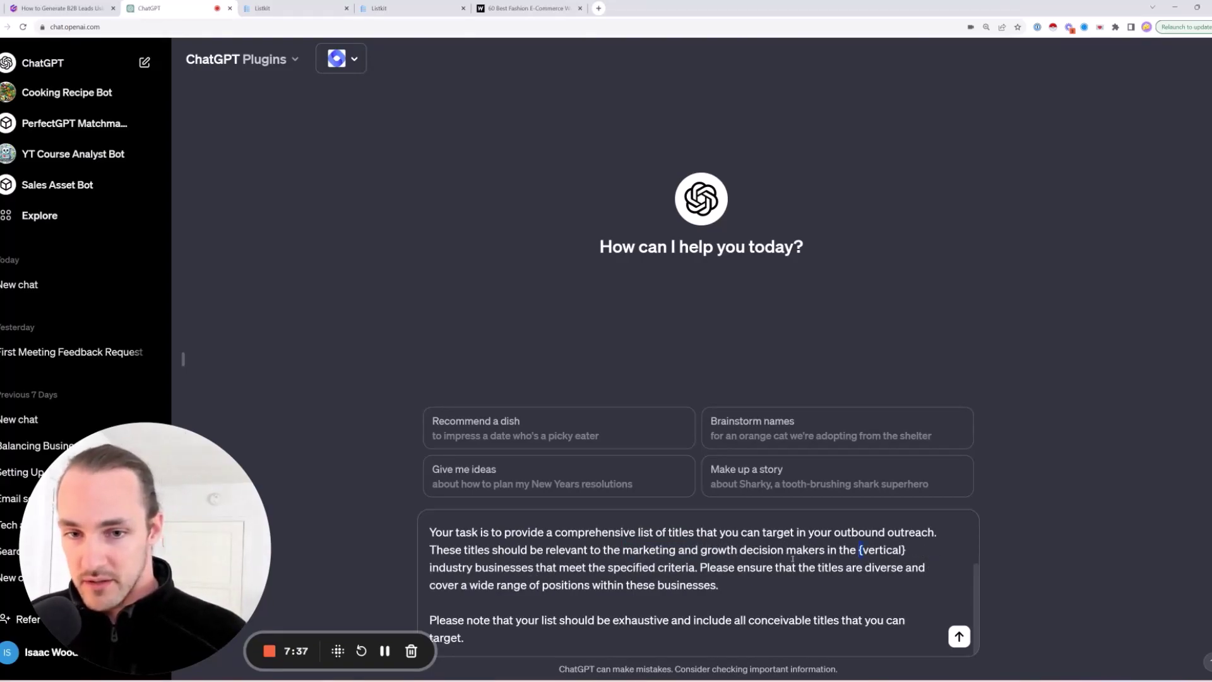
# - Replace the second paragraph's vertical placeholder with "apparel and fashion" and send the prompt
pyautogui.write('appre')
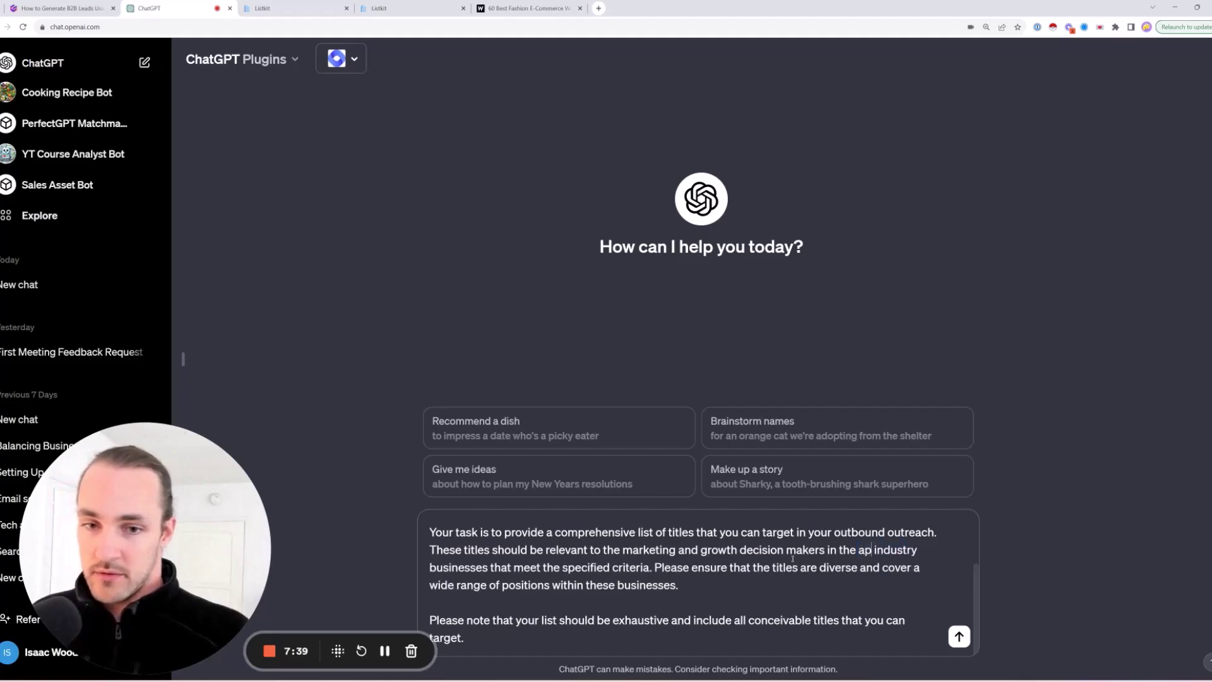
pyautogui.press('BackSpace')
pyautogui.press('BackSpace')
pyautogui.write('arel and fash')
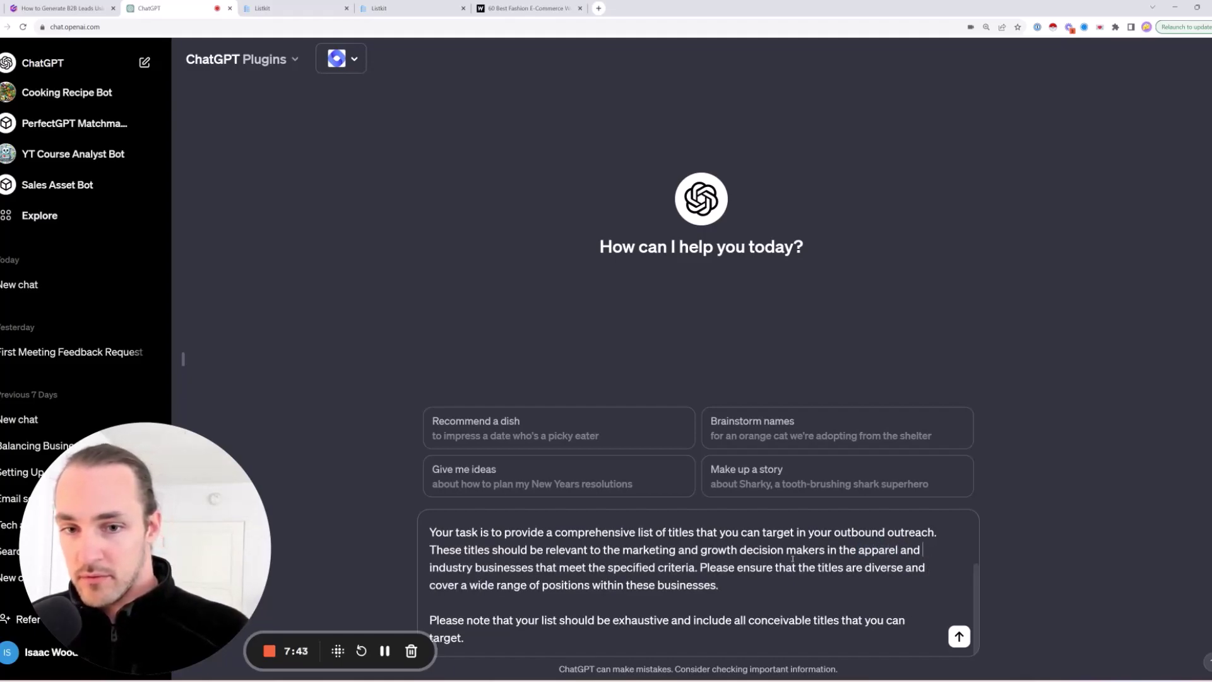
pyautogui.write('ion')
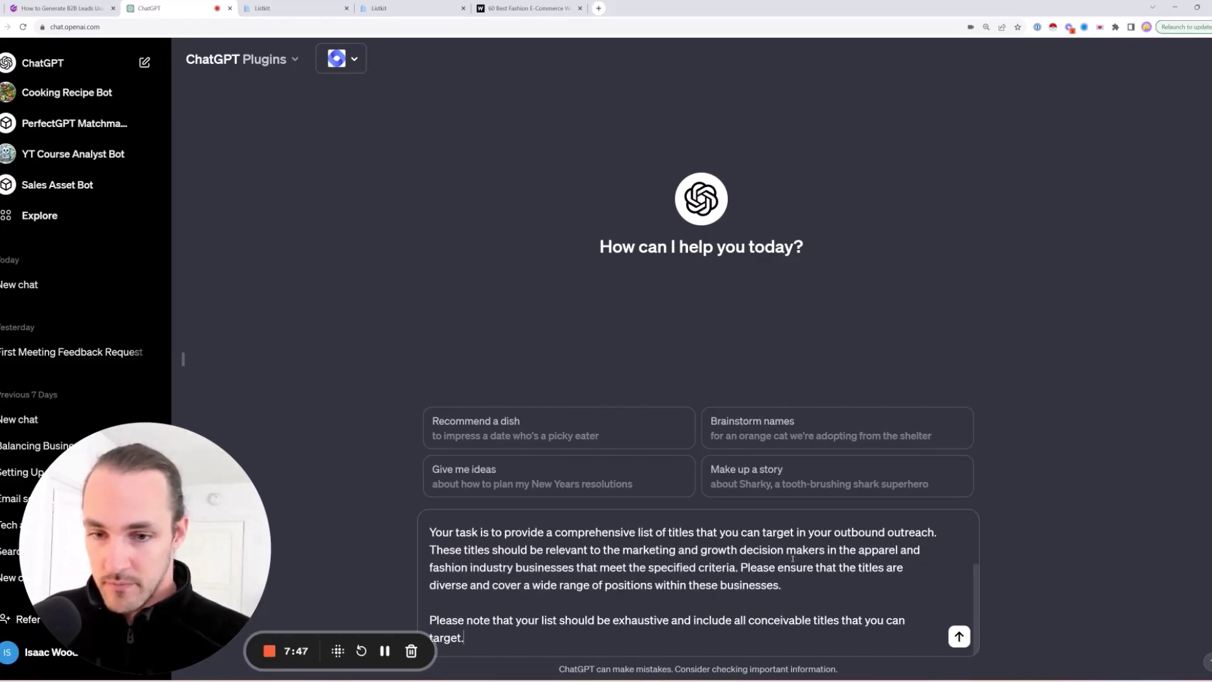
pyautogui.press('Return')
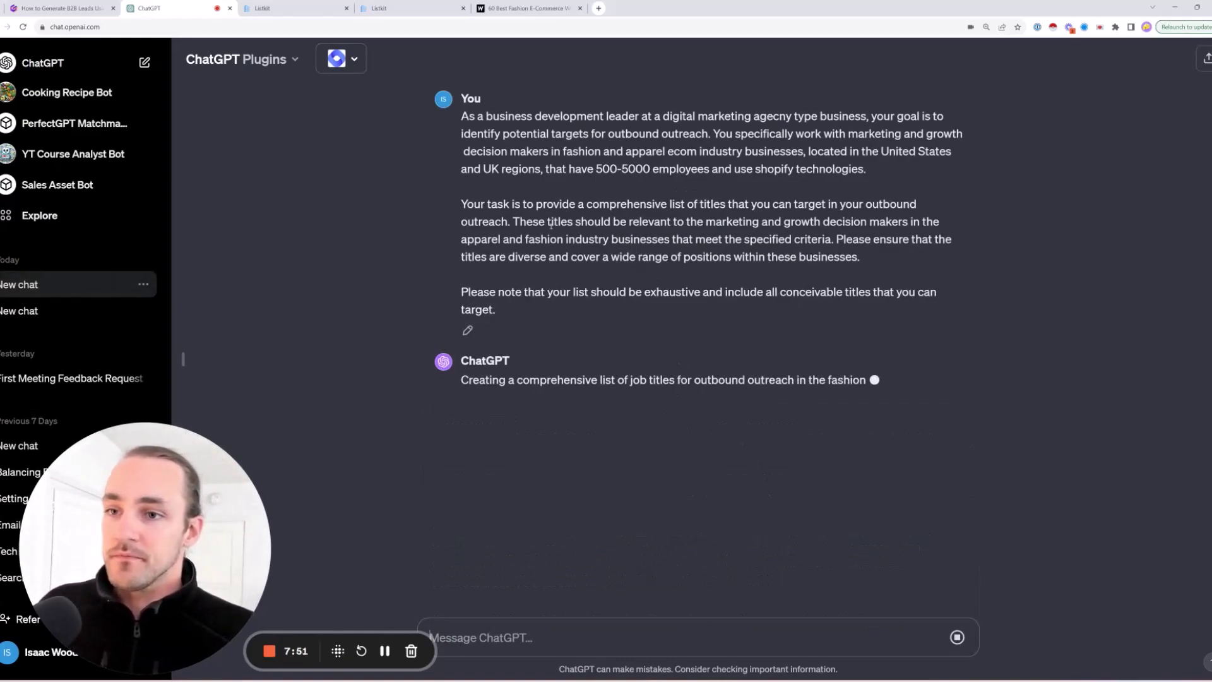
# - Switch to the filtered search in Listkit and add a Technologies condition to the company filters
pyautogui.click(310, 5)
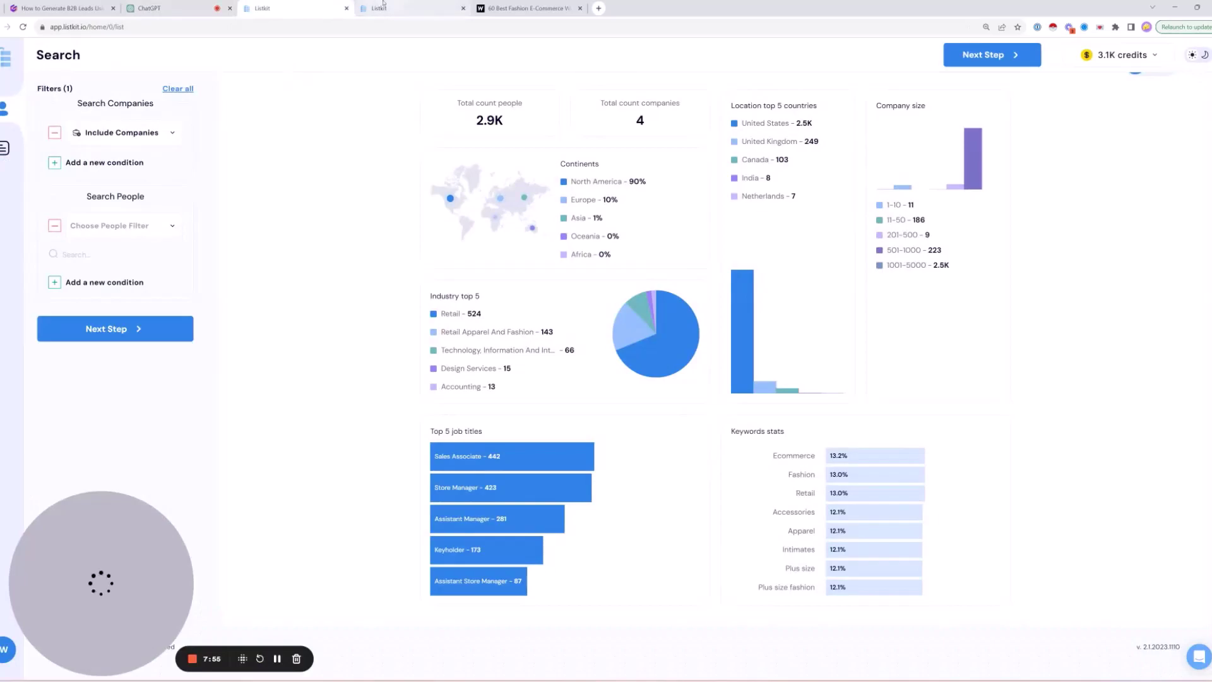
pyautogui.click(383, 5)
pyautogui.scroll(-8, 159, 348)
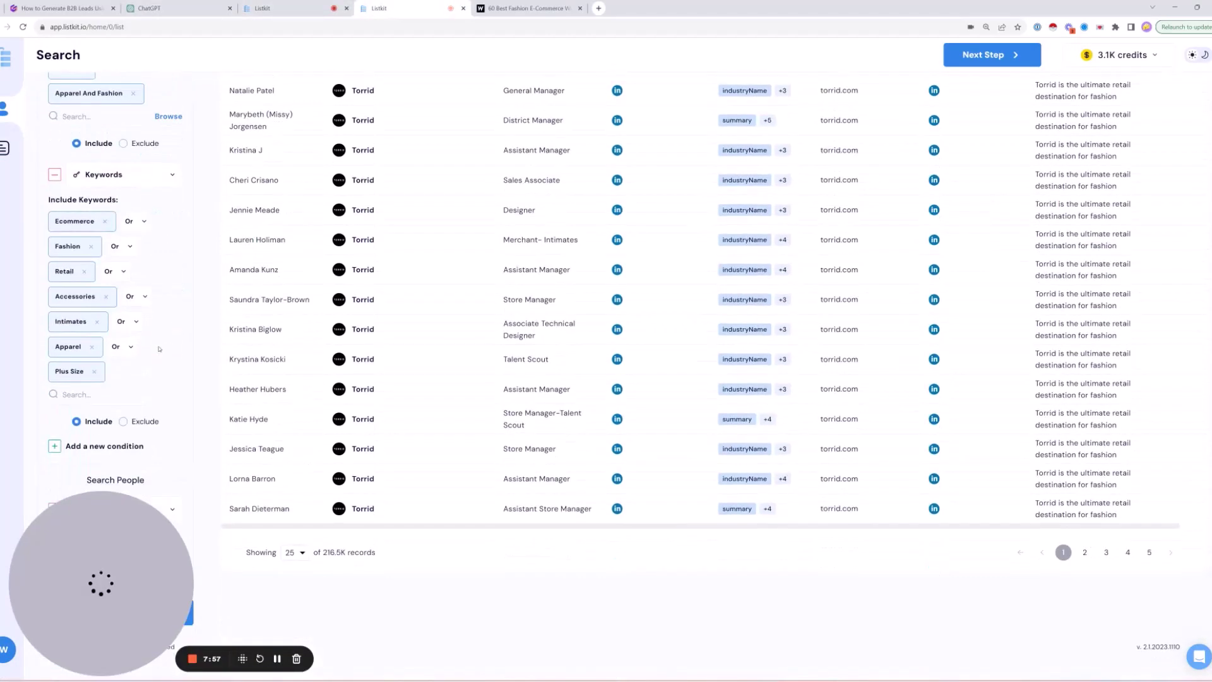
pyautogui.click(86, 446)
pyautogui.scroll(-1, 114, 410)
pyautogui.click(129, 387)
pyautogui.scroll(-1, 130, 411)
pyautogui.click(131, 433)
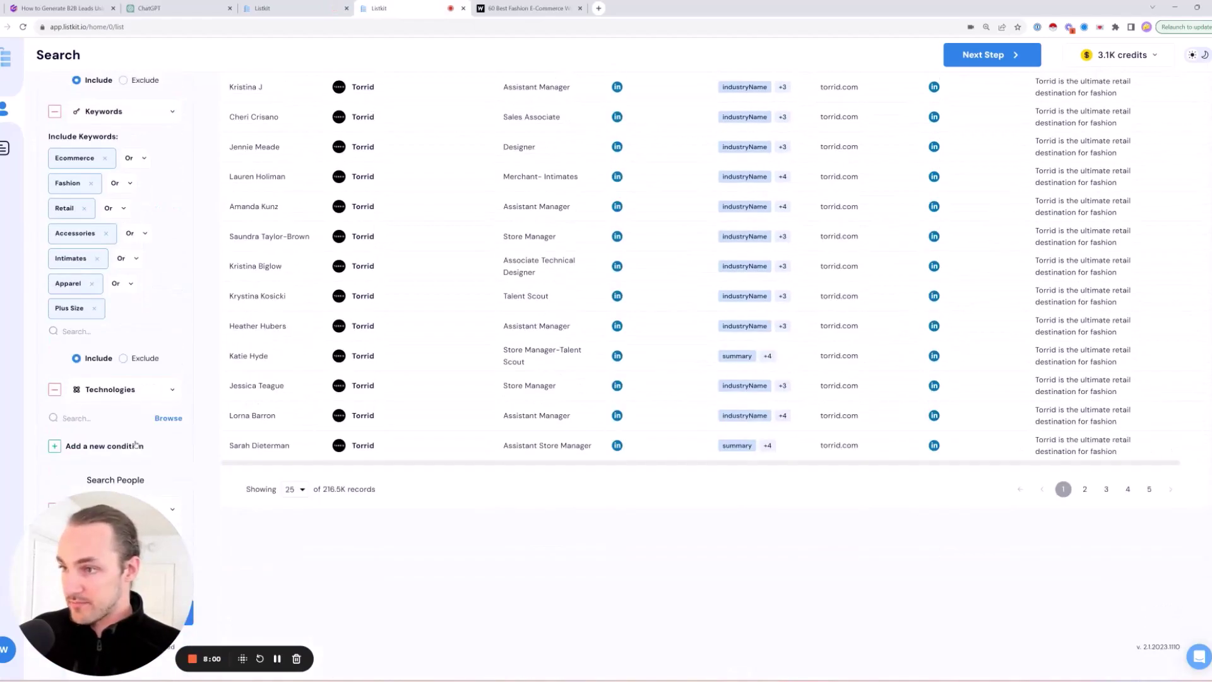
# - Browse the full technologies list, search it for "shopify", and include Shopify in the filter
pyautogui.click(111, 419)
pyautogui.write('shopify')
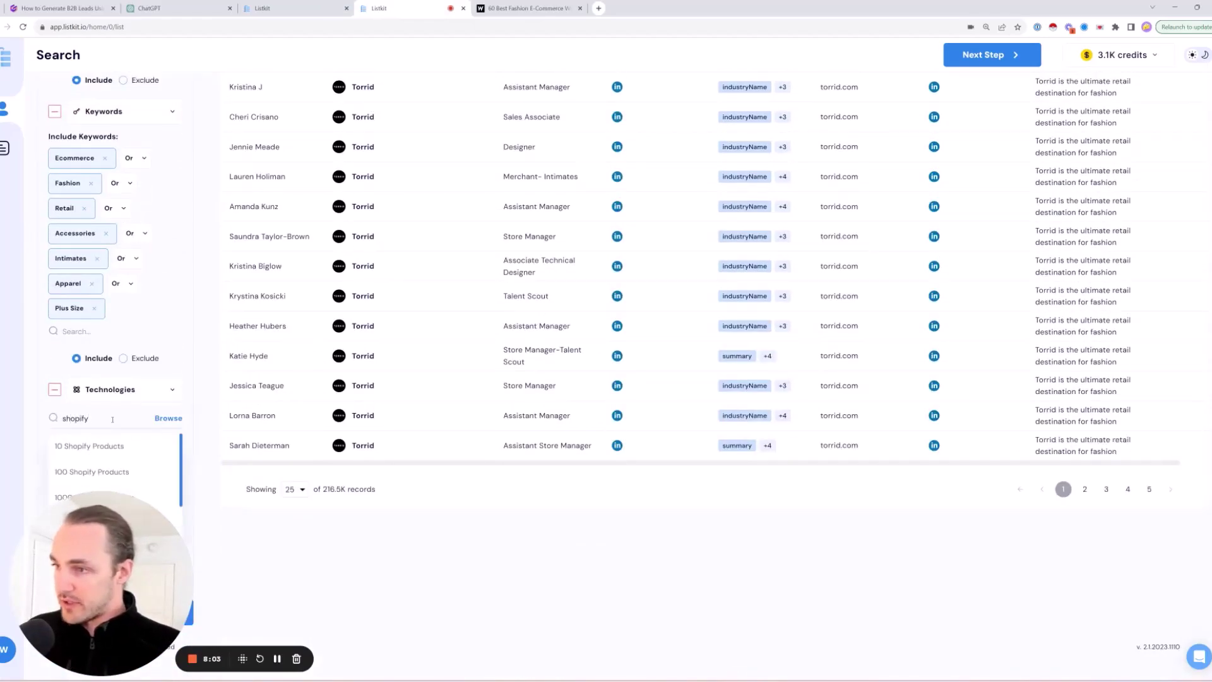
pyautogui.doubleClick(168, 418)
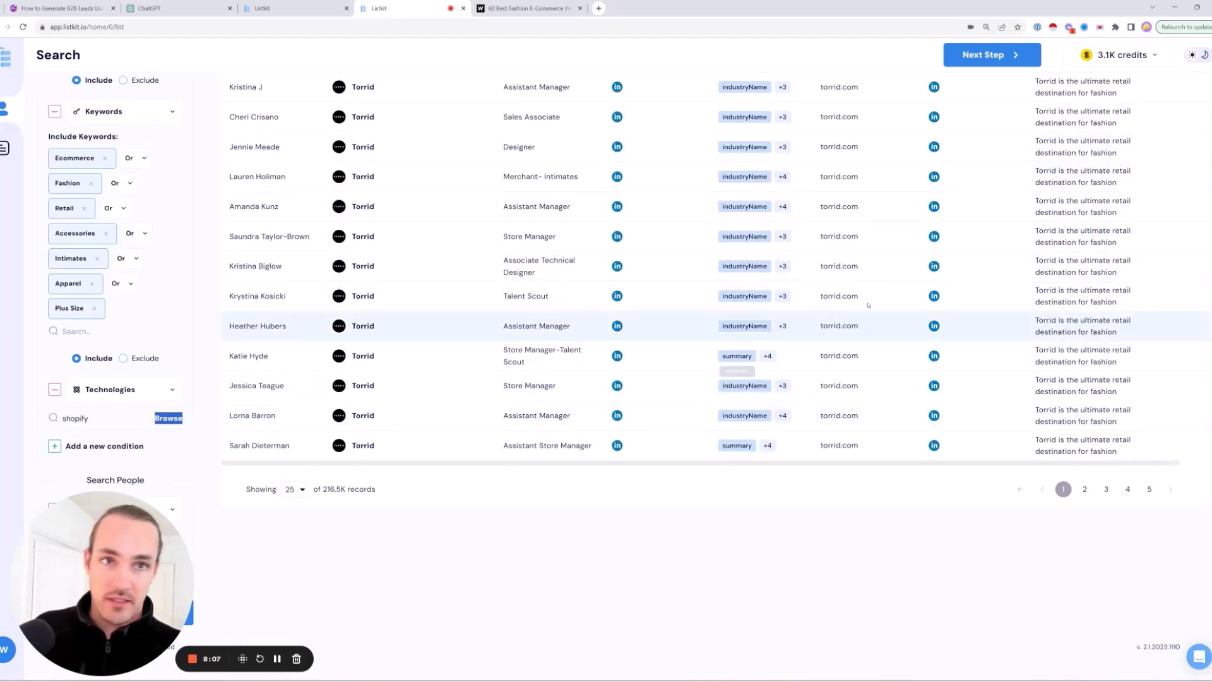
pyautogui.click(121, 423)
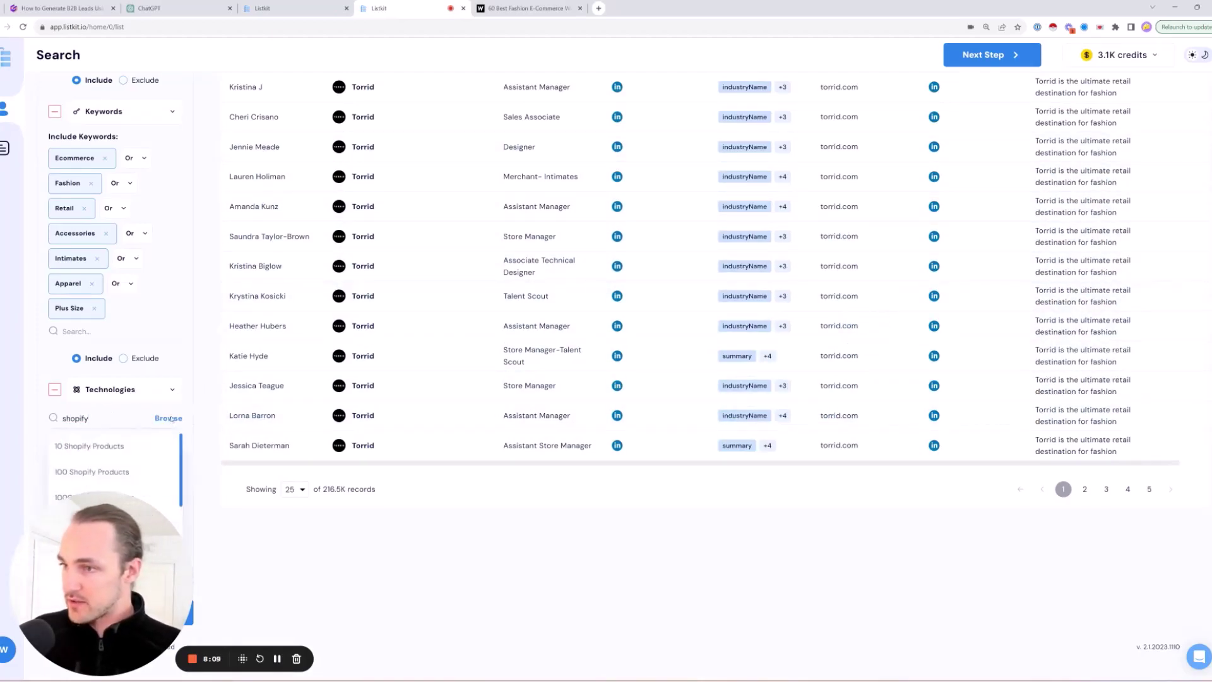
pyautogui.click(329, 372)
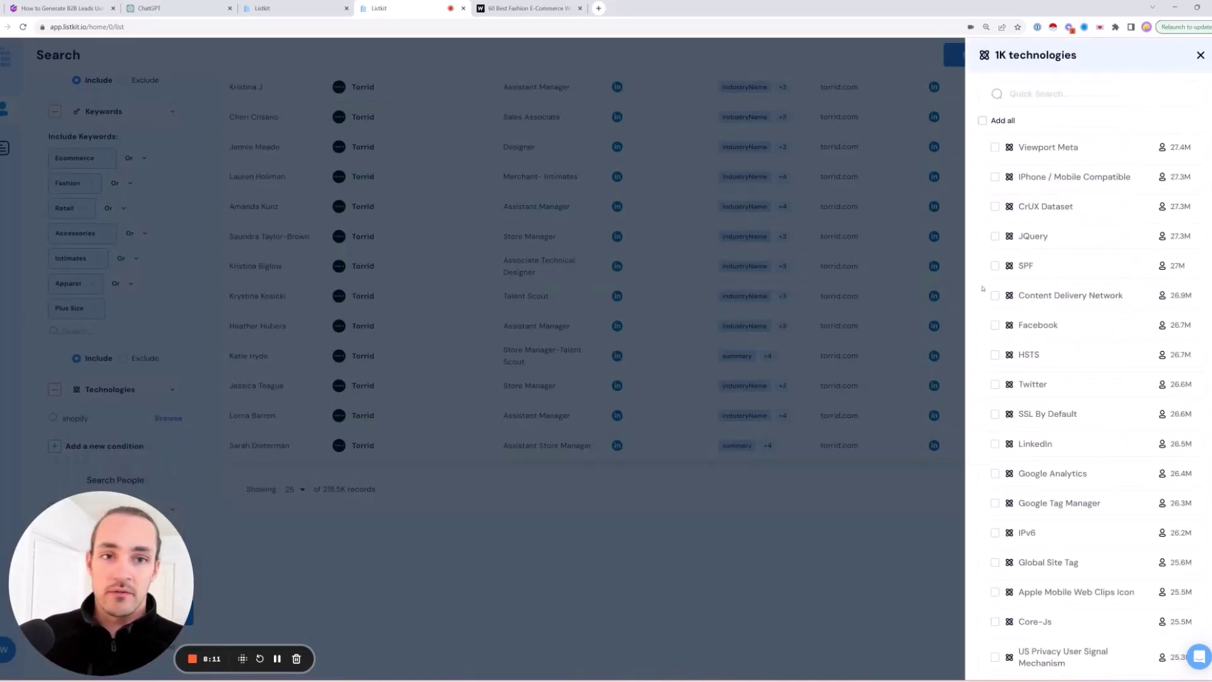
pyautogui.click(1068, 96)
pyautogui.write('shopify')
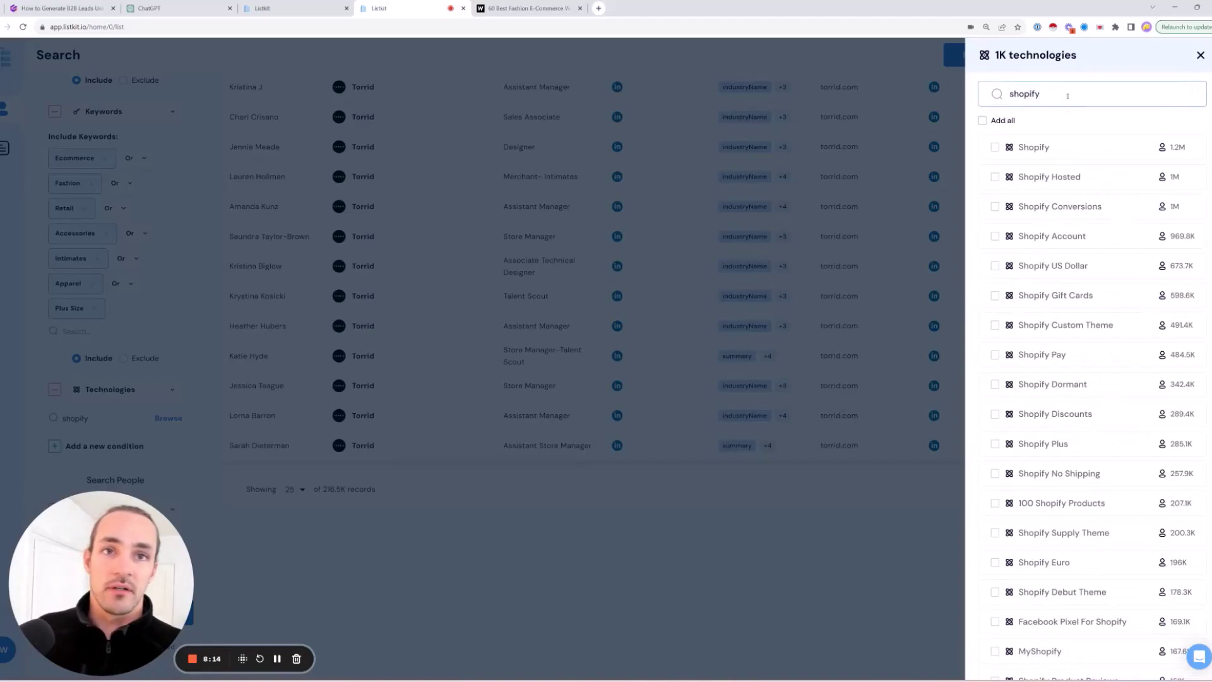
pyautogui.click(996, 149)
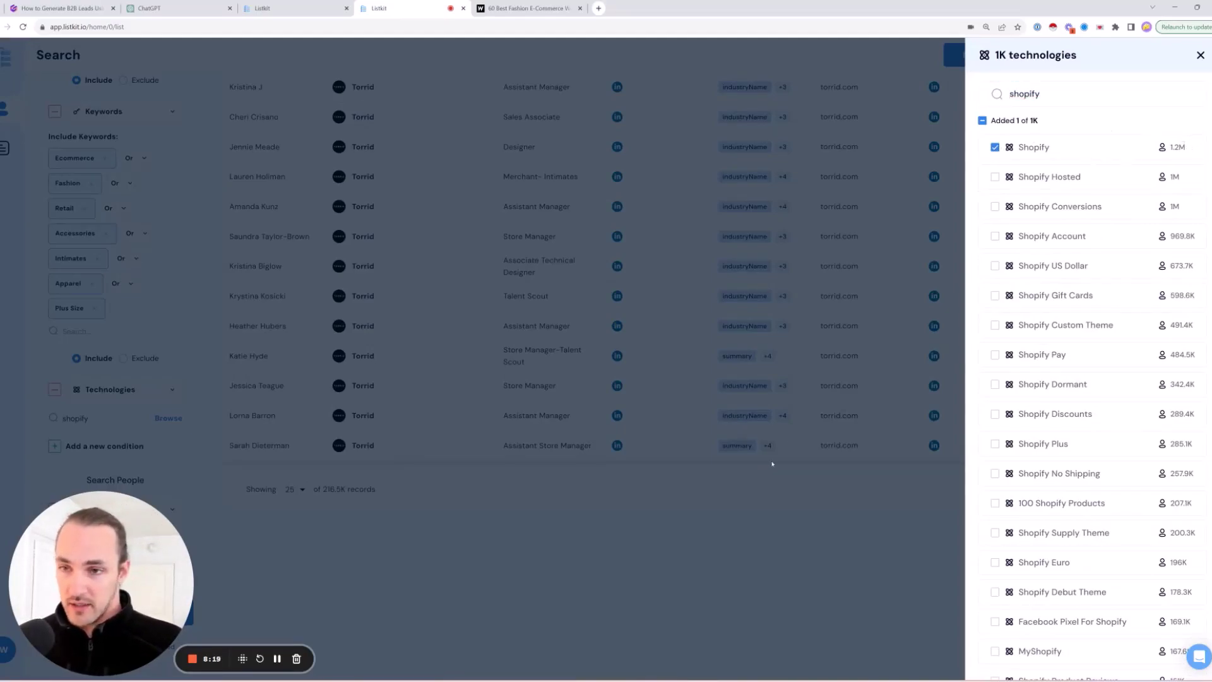
pyautogui.click(535, 562)
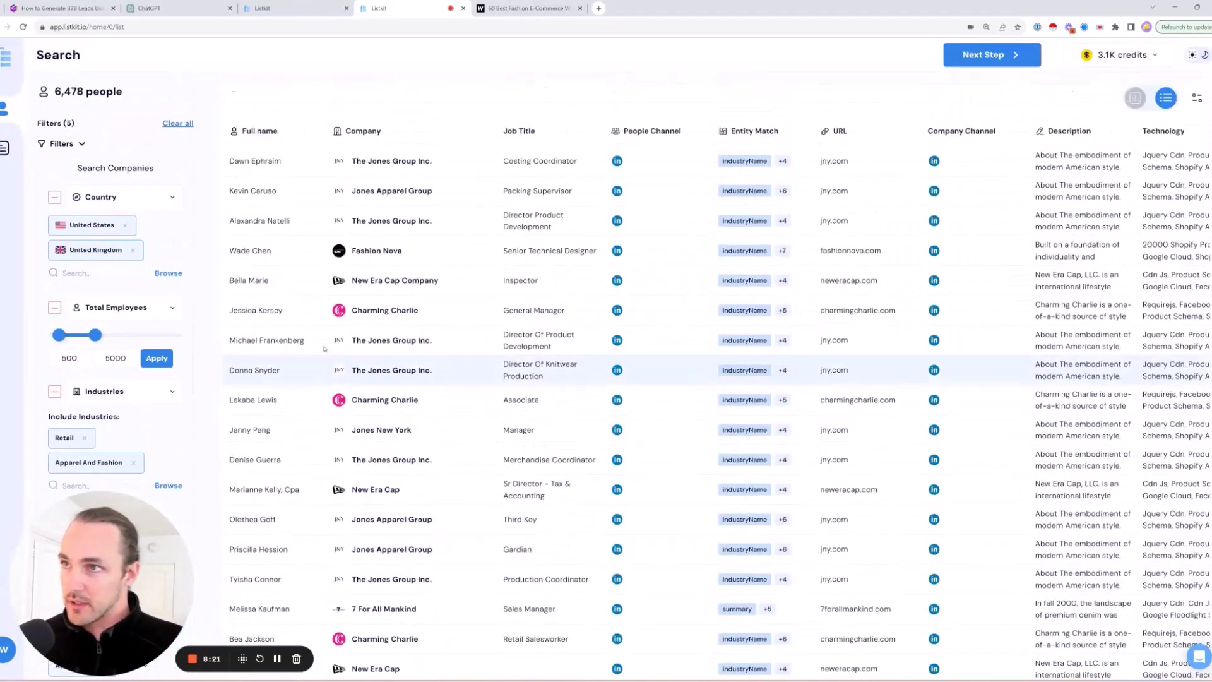
# - Check the number of matching people and clear the leftover "shopify" text from the technologies search
pyautogui.moveTo(58, 89); pyautogui.dragTo(135, 90)
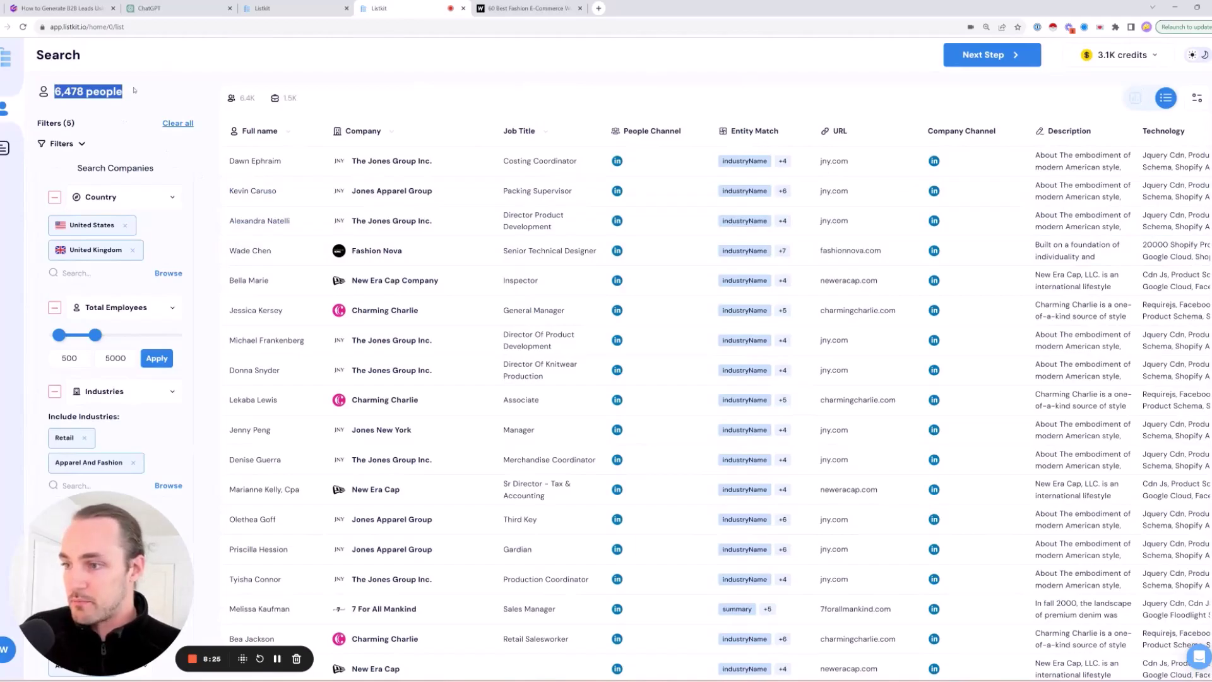
pyautogui.scroll(-10, 160, 345)
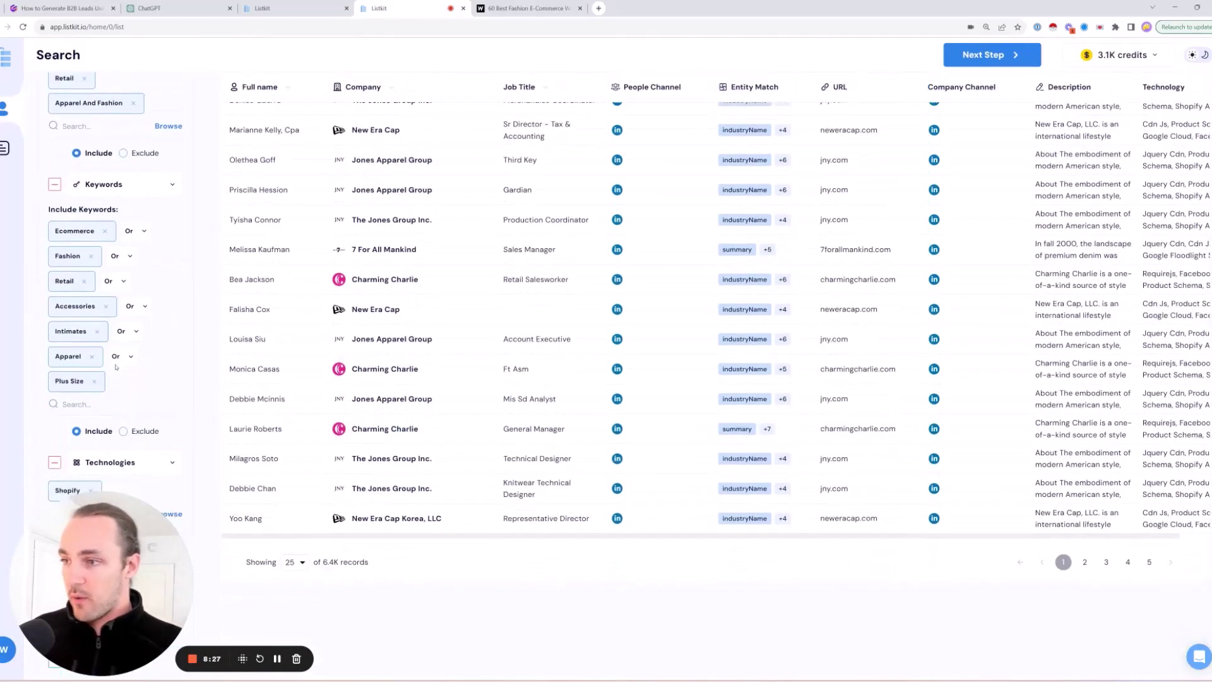
pyautogui.doubleClick(84, 421)
pyautogui.press('BackSpace')
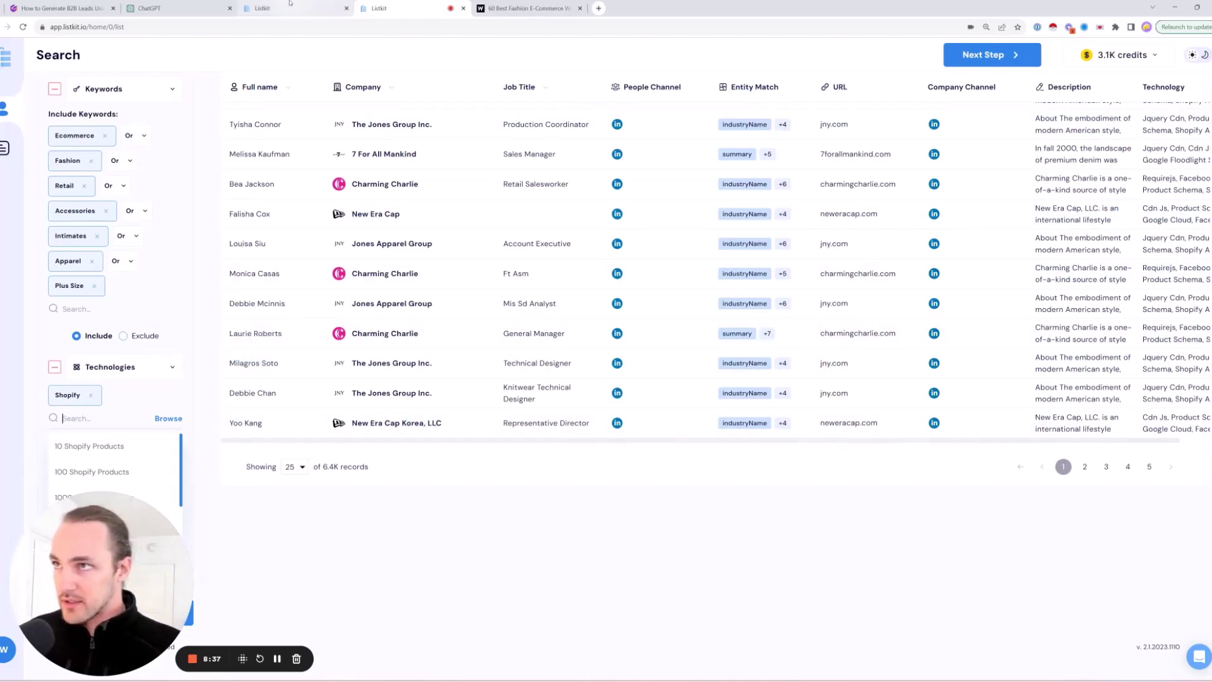
# - Switch to ChatGPT and examine the C-level executive titles in its answer
pyautogui.click(218, 8)
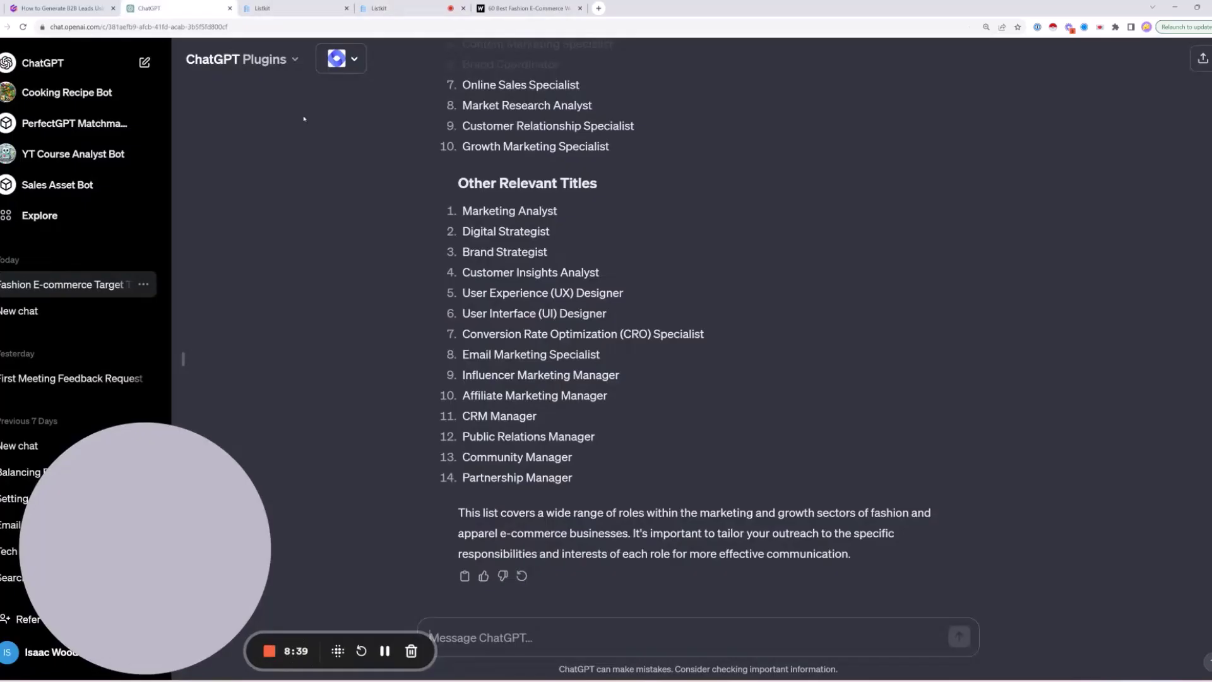
pyautogui.scroll(3, 534, 335)
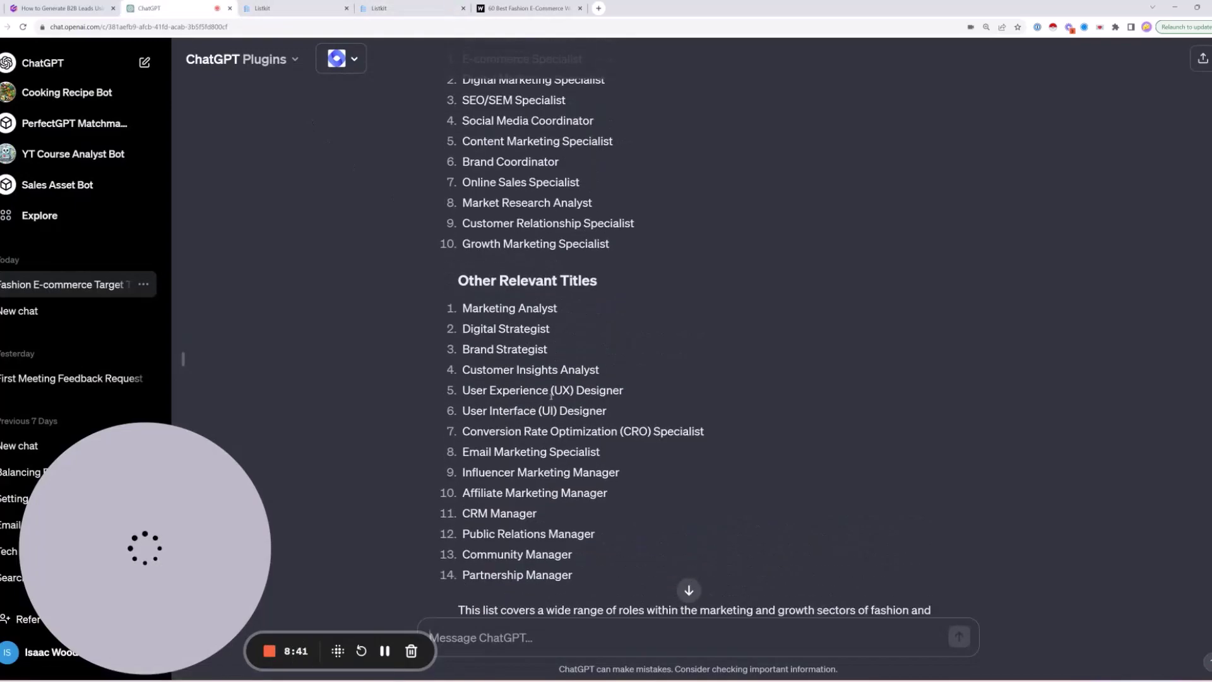
pyautogui.scroll(20, 551, 396)
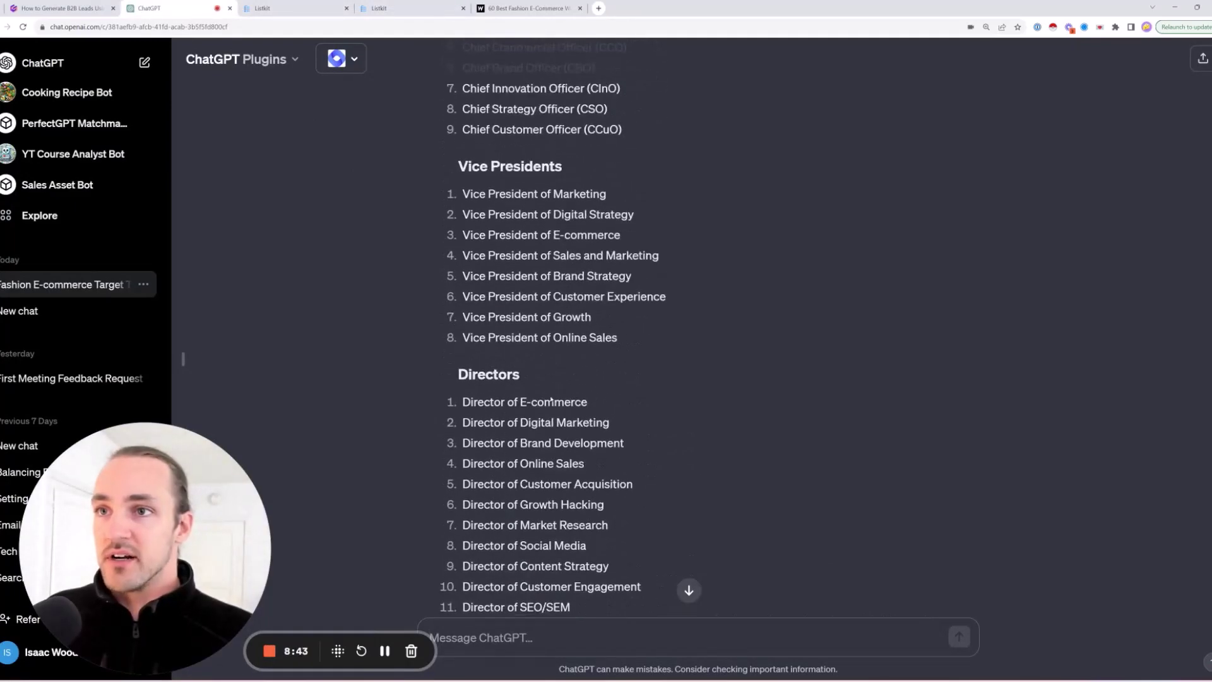
pyautogui.scroll(2, 551, 398)
pyautogui.scroll(-2, 547, 316)
pyautogui.scroll(-1, 518, 306)
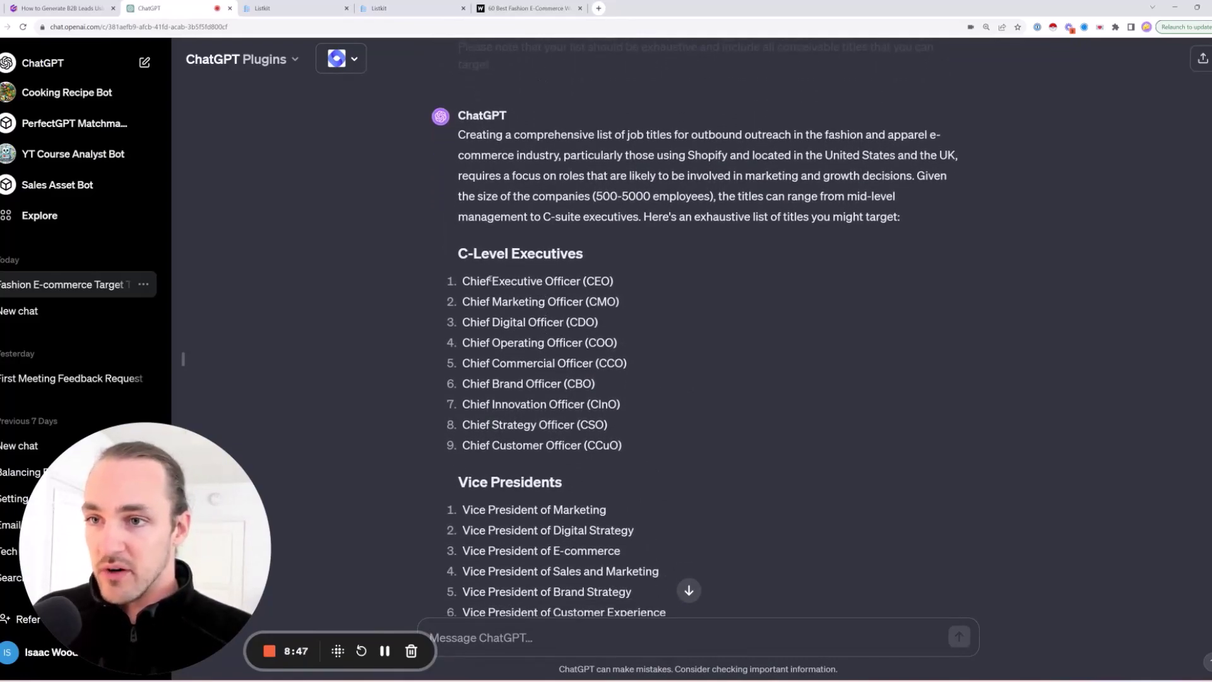
pyautogui.moveTo(461, 281); pyautogui.dragTo(613, 468)
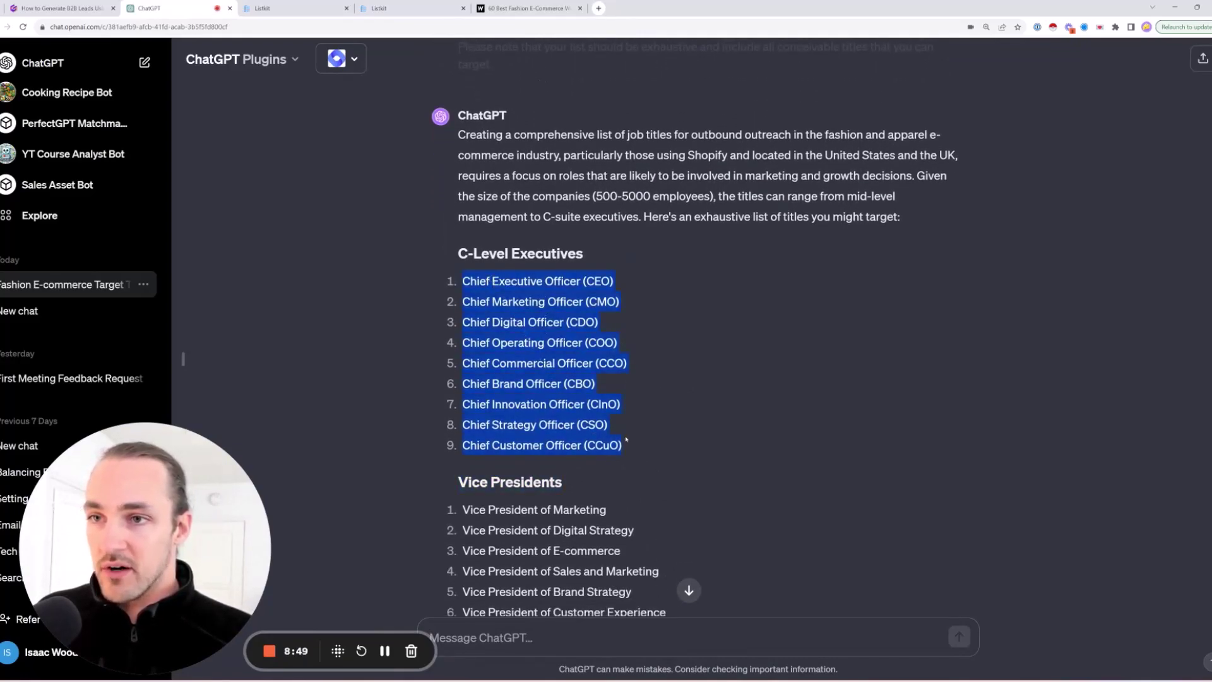
# - Examine the vice president and director titles suggested in the answer
pyautogui.scroll(-2, 563, 294)
pyautogui.scroll(-2, 562, 289)
pyautogui.moveTo(463, 217); pyautogui.dragTo(599, 361)
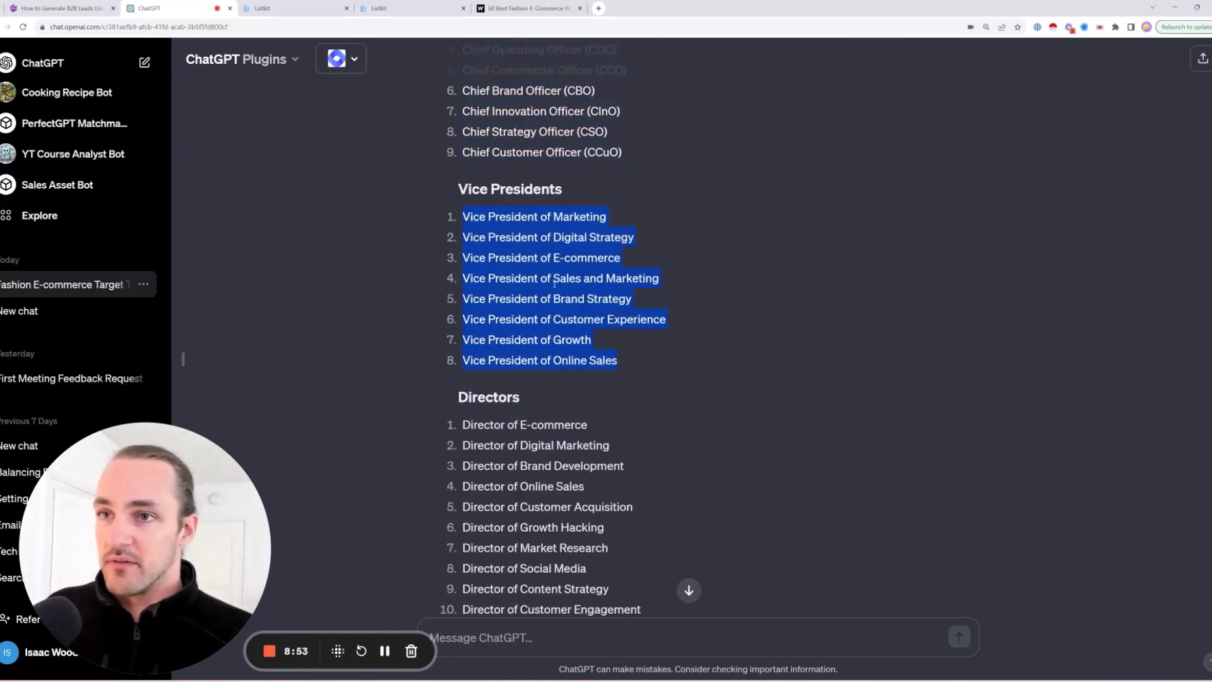
pyautogui.scroll(-2, 555, 284)
pyautogui.moveTo(463, 278); pyautogui.dragTo(571, 485)
pyautogui.scroll(-1, 556, 291)
pyautogui.click(555, 183)
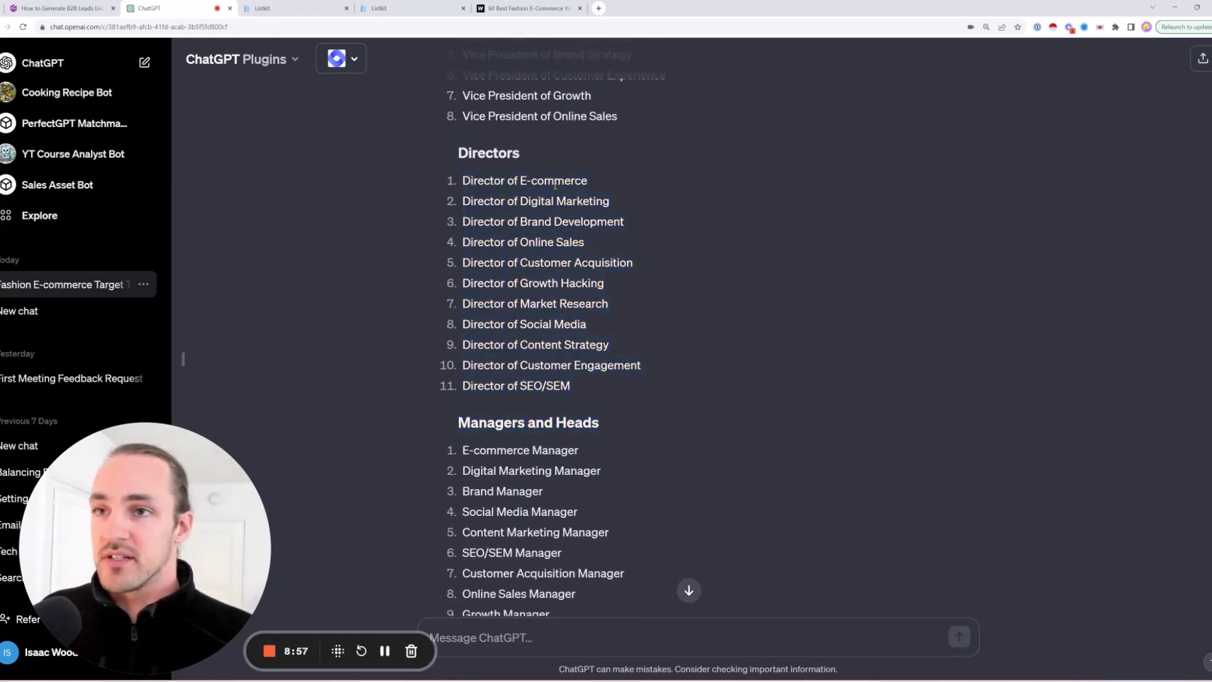
pyautogui.moveTo(577, 211); pyautogui.dragTo(590, 216)
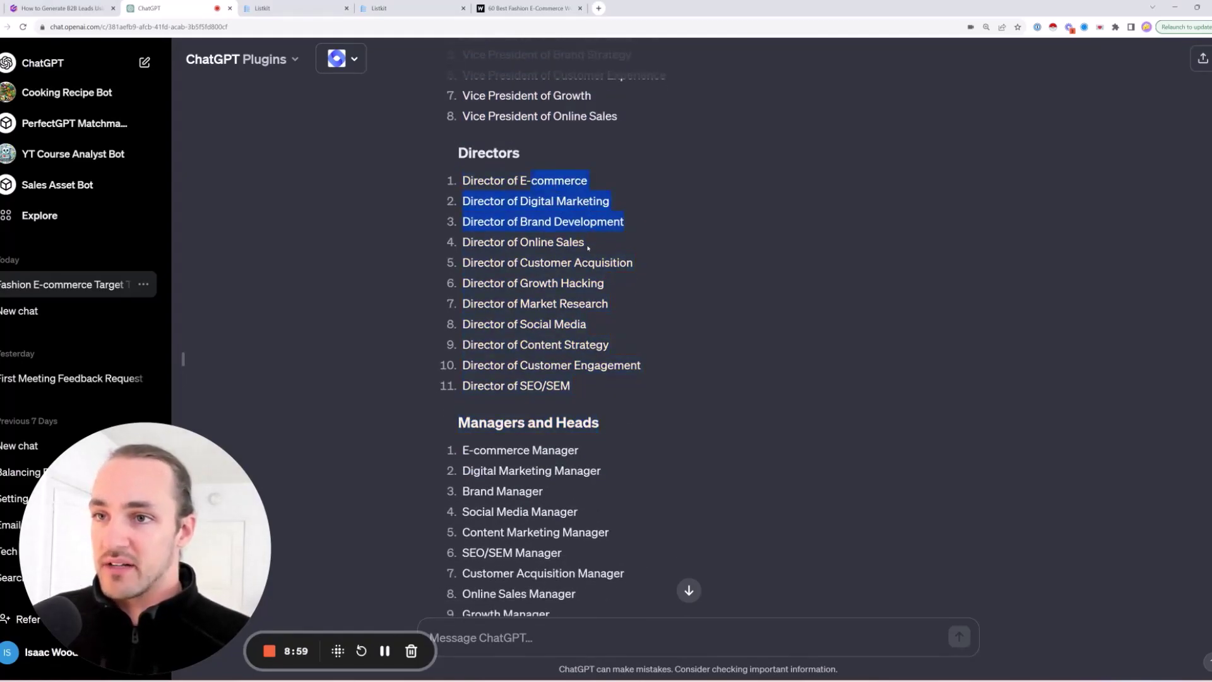
pyautogui.click(634, 265)
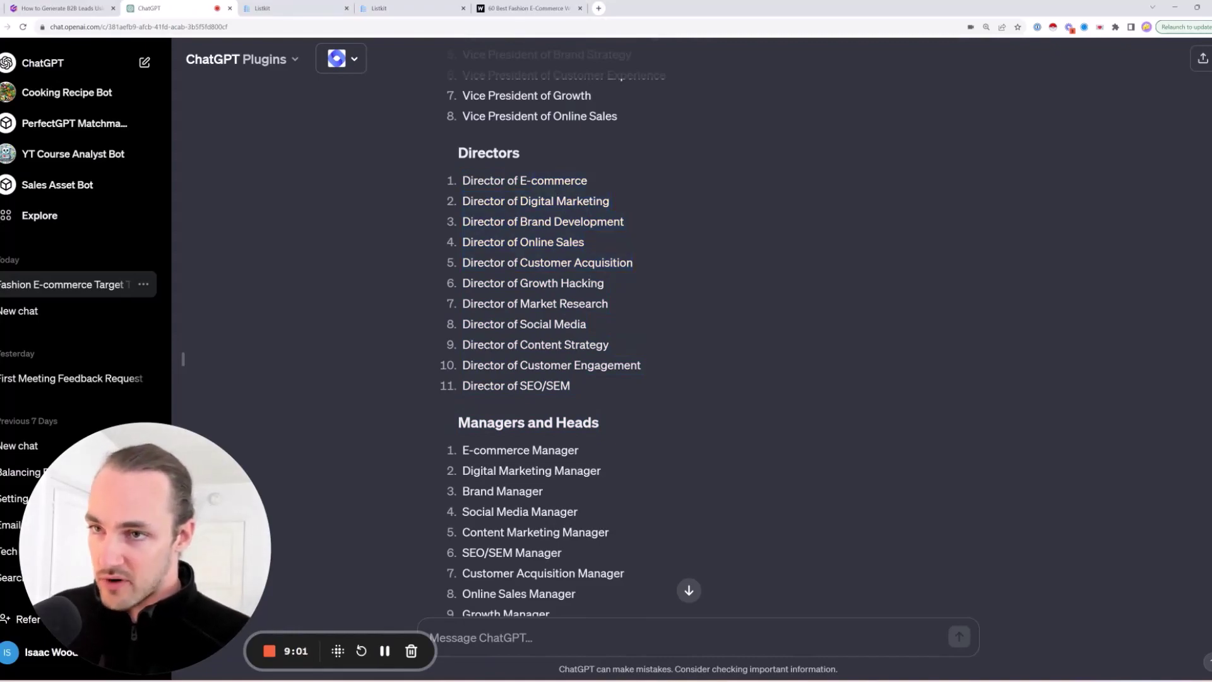
# - Examine the manager, head, specialist, coordinator and other relevant titles, and return to the start of the answer
pyautogui.scroll(-2, 653, 212)
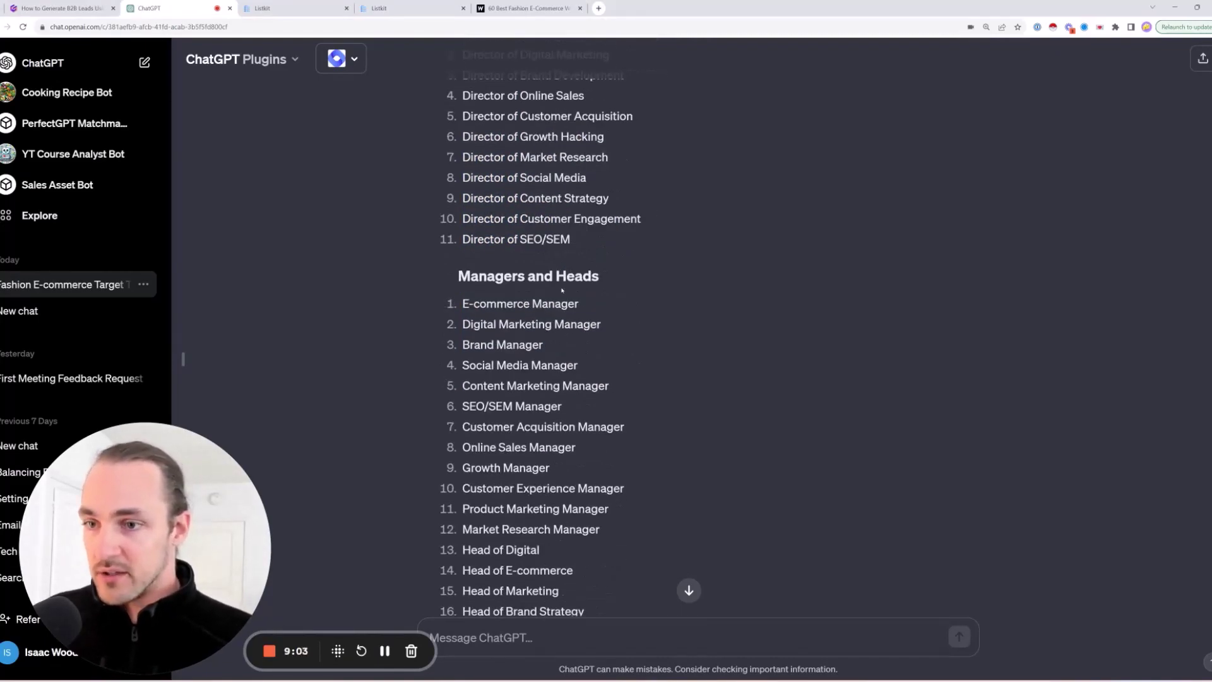
pyautogui.scroll(-4, 562, 290)
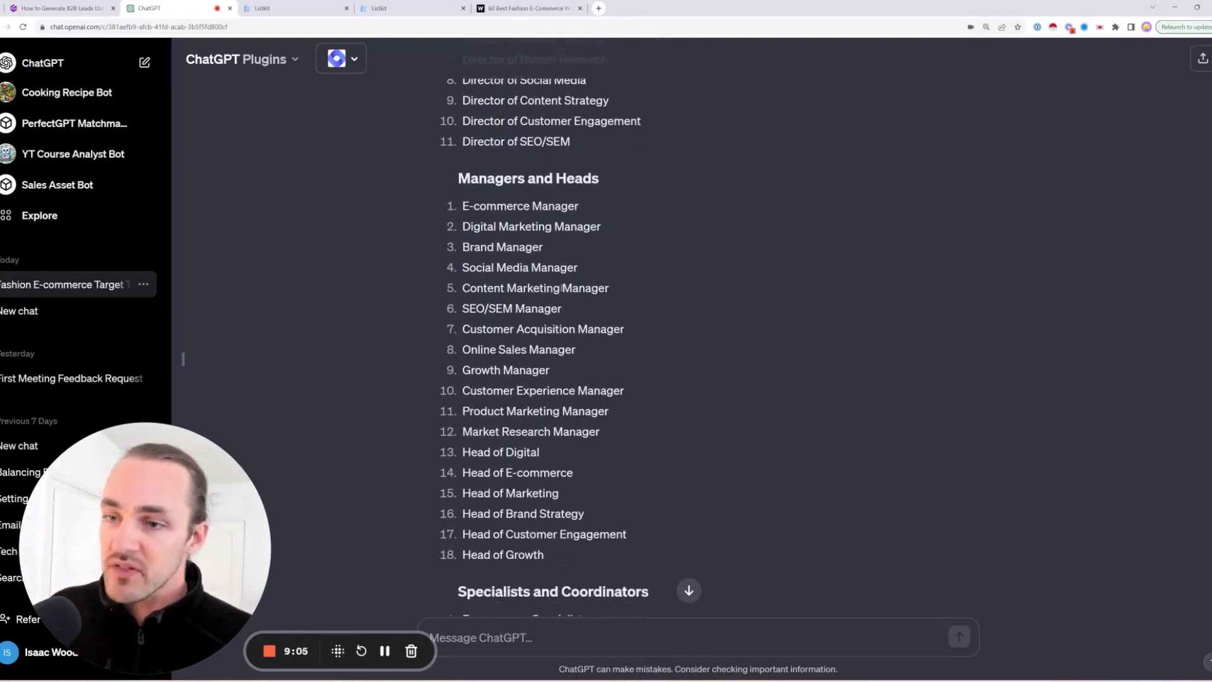
pyautogui.scroll(4, 561, 290)
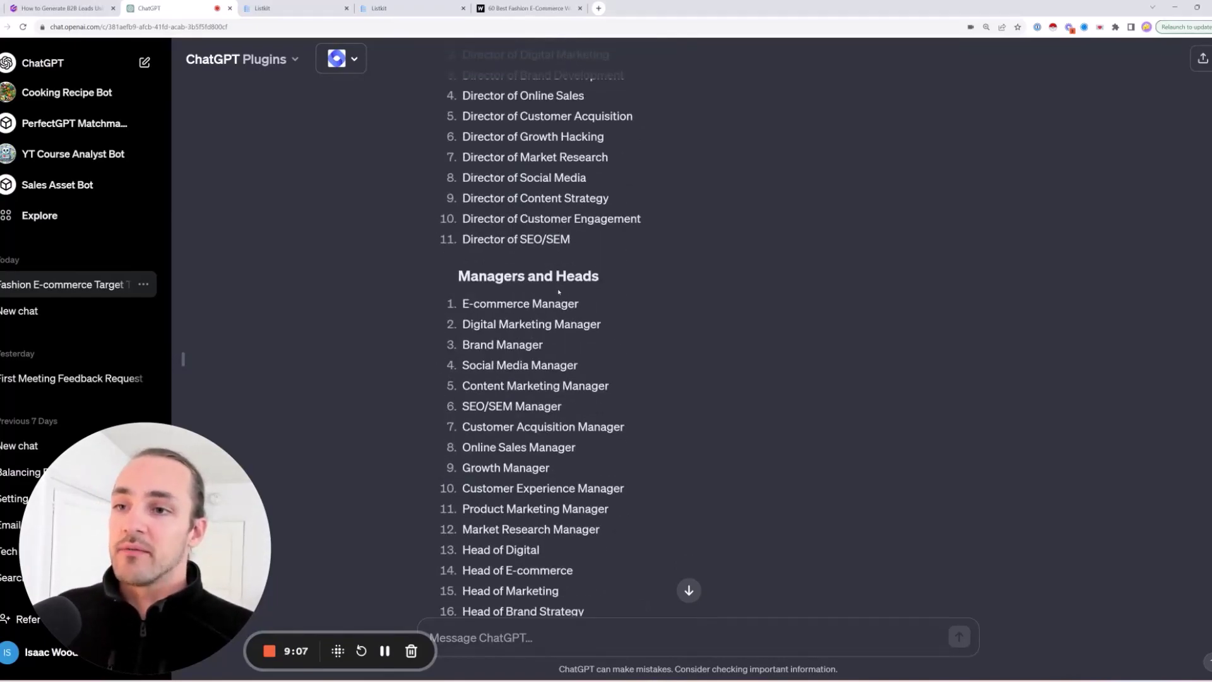
pyautogui.tripleClick(541, 277)
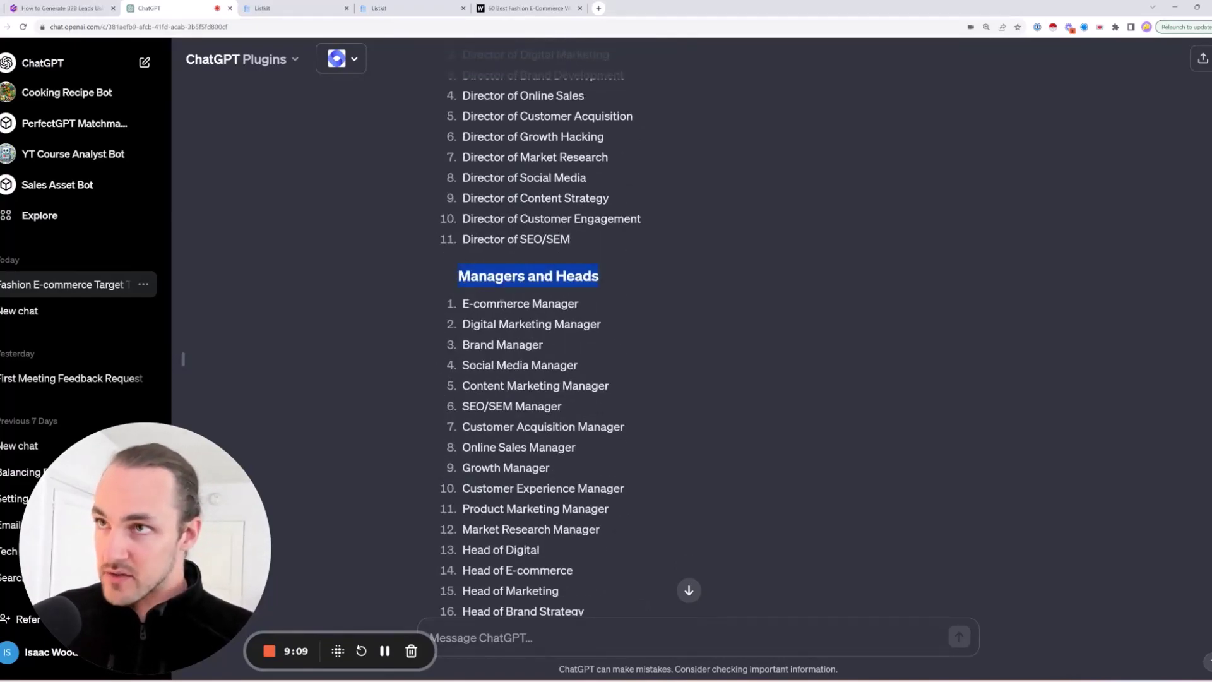
pyautogui.scroll(-6, 469, 330)
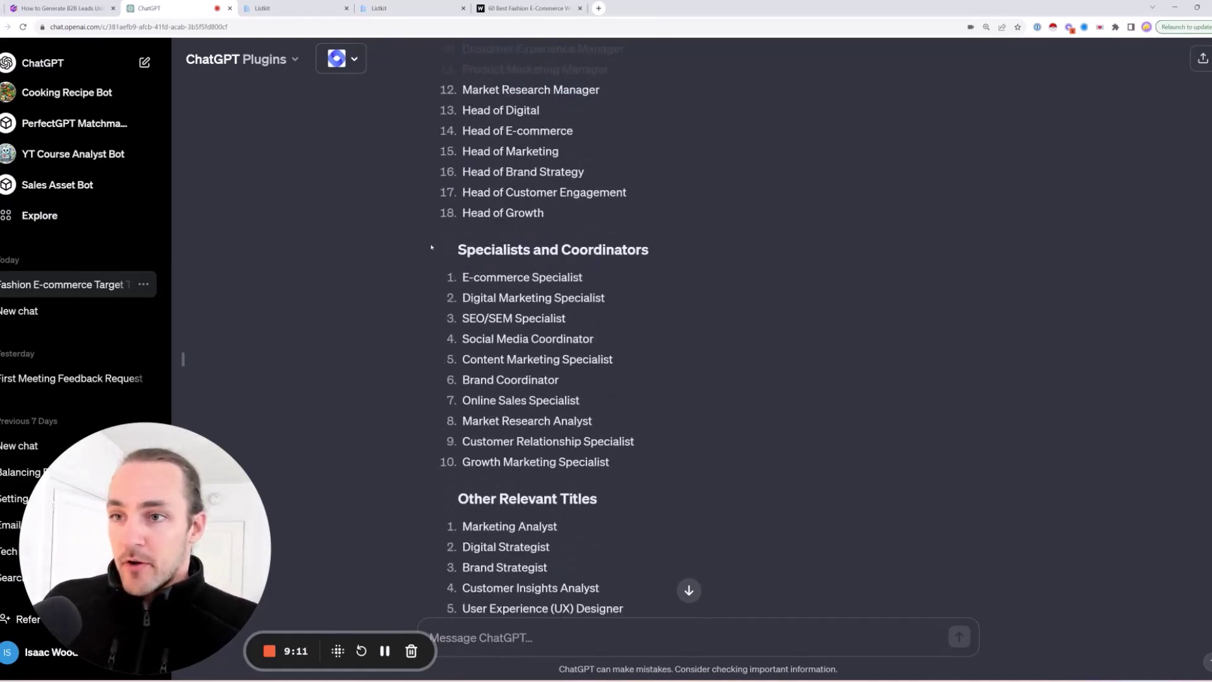
pyautogui.scroll(-4, 501, 314)
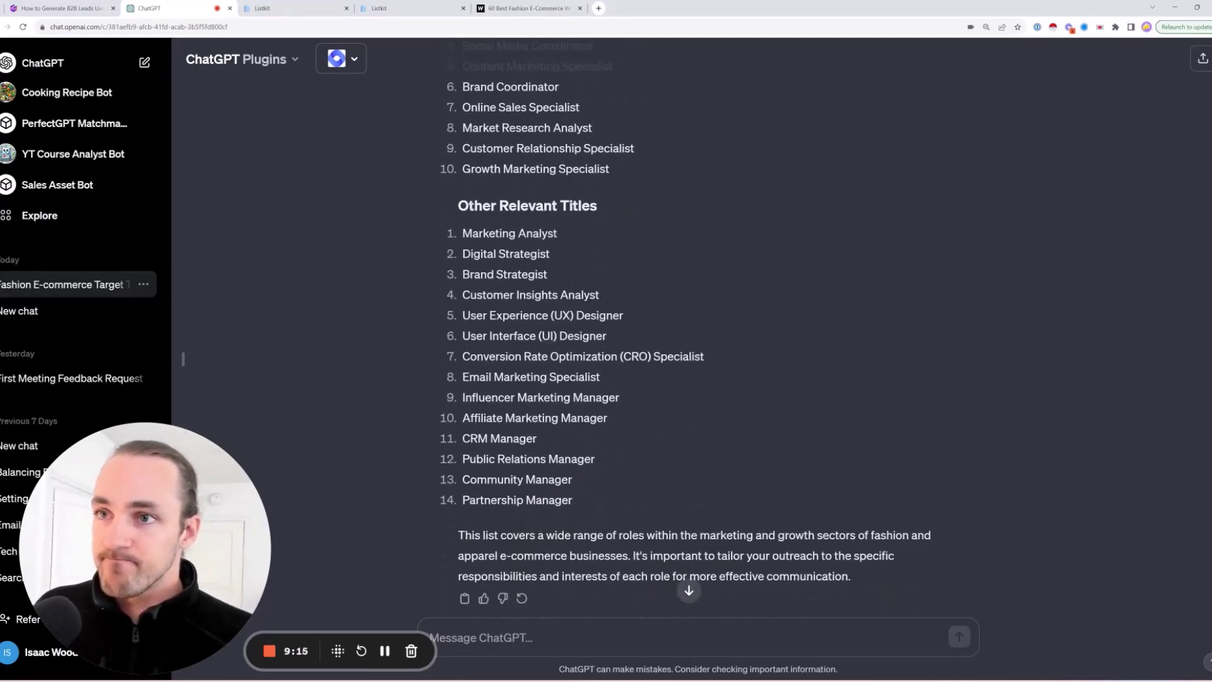
pyautogui.moveTo(457, 205); pyautogui.dragTo(575, 470)
pyautogui.click(574, 491)
pyautogui.scroll(20, 575, 480)
pyautogui.scroll(-1, 575, 464)
pyautogui.scroll(1, 478, 383)
pyautogui.moveTo(463, 379); pyautogui.dragTo(580, 378)
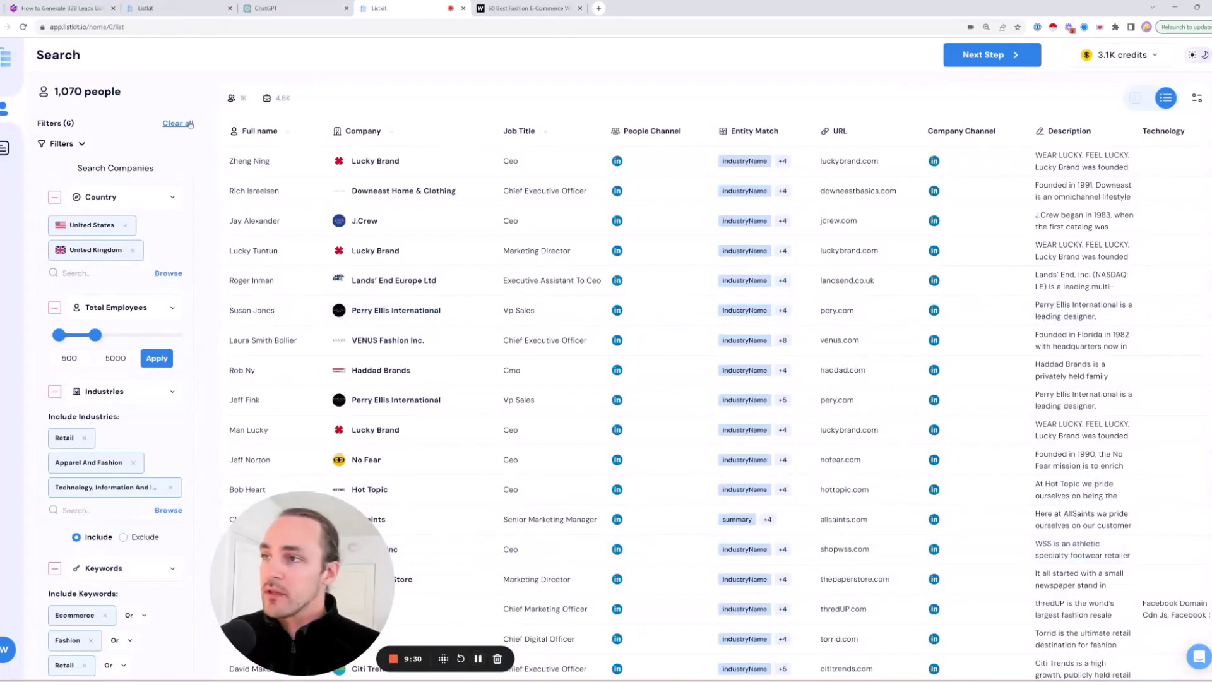
# - Review the Listkit search's company filters and included job titles
pyautogui.scroll(-3, 243, 70)
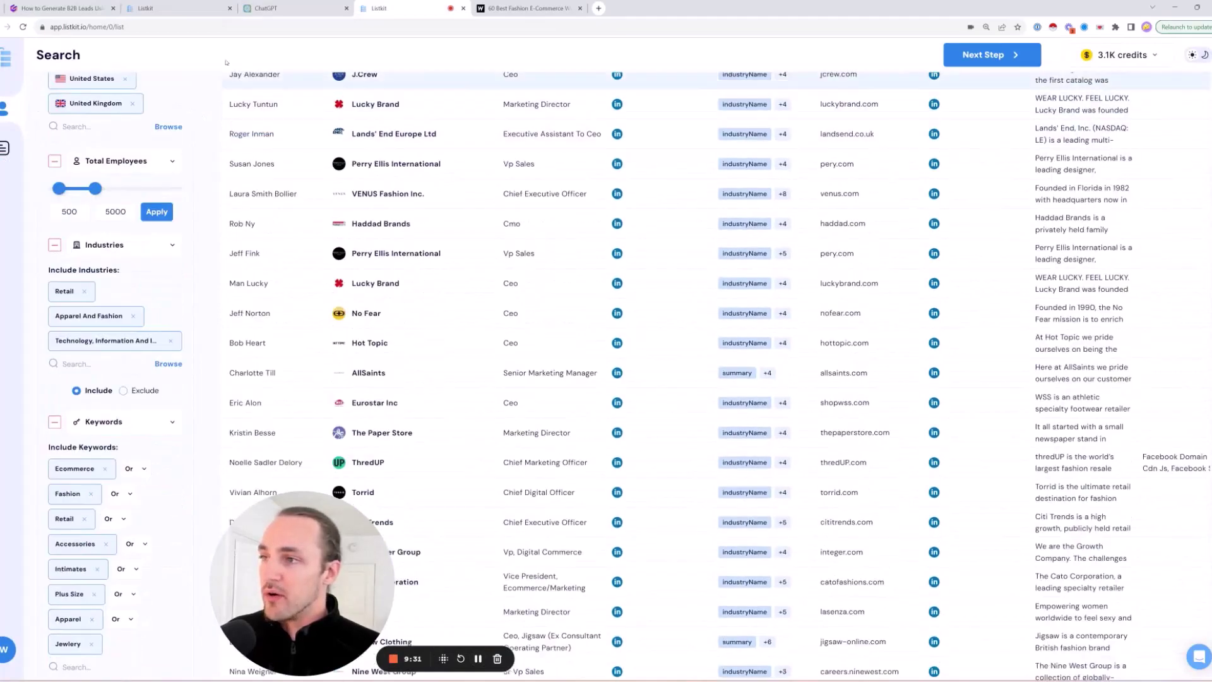
pyautogui.scroll(-10, 243, 276)
pyautogui.scroll(-4, 105, 278)
pyautogui.scroll(5, 198, 340)
pyautogui.scroll(5, 199, 340)
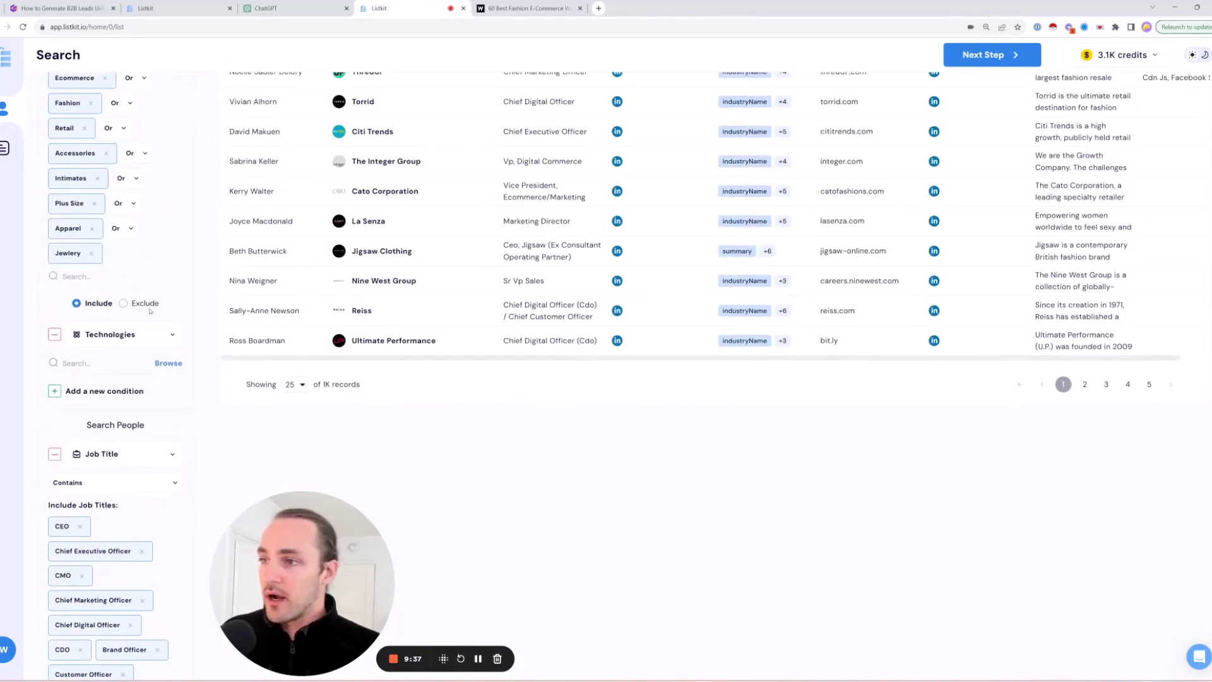
pyautogui.scroll(8, 151, 341)
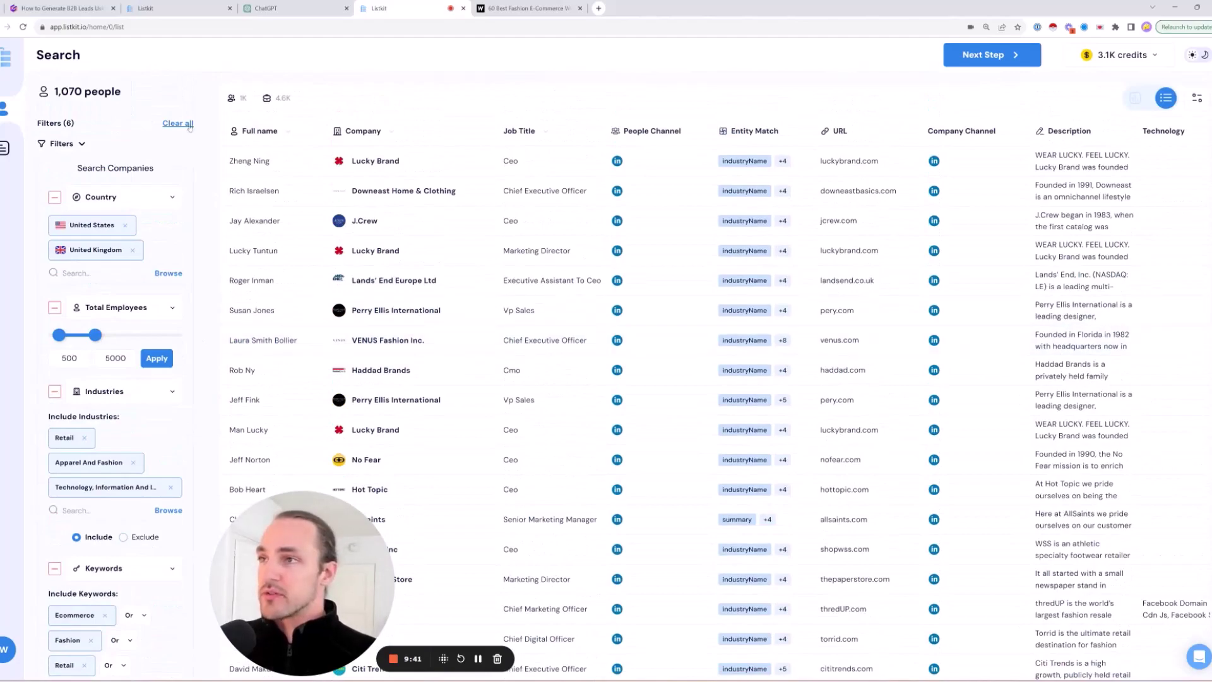
# - Check the number of matching people and show the search results as statistics
pyautogui.moveTo(53, 91); pyautogui.dragTo(121, 92)
pyautogui.click(447, 78)
pyautogui.click(1135, 98)
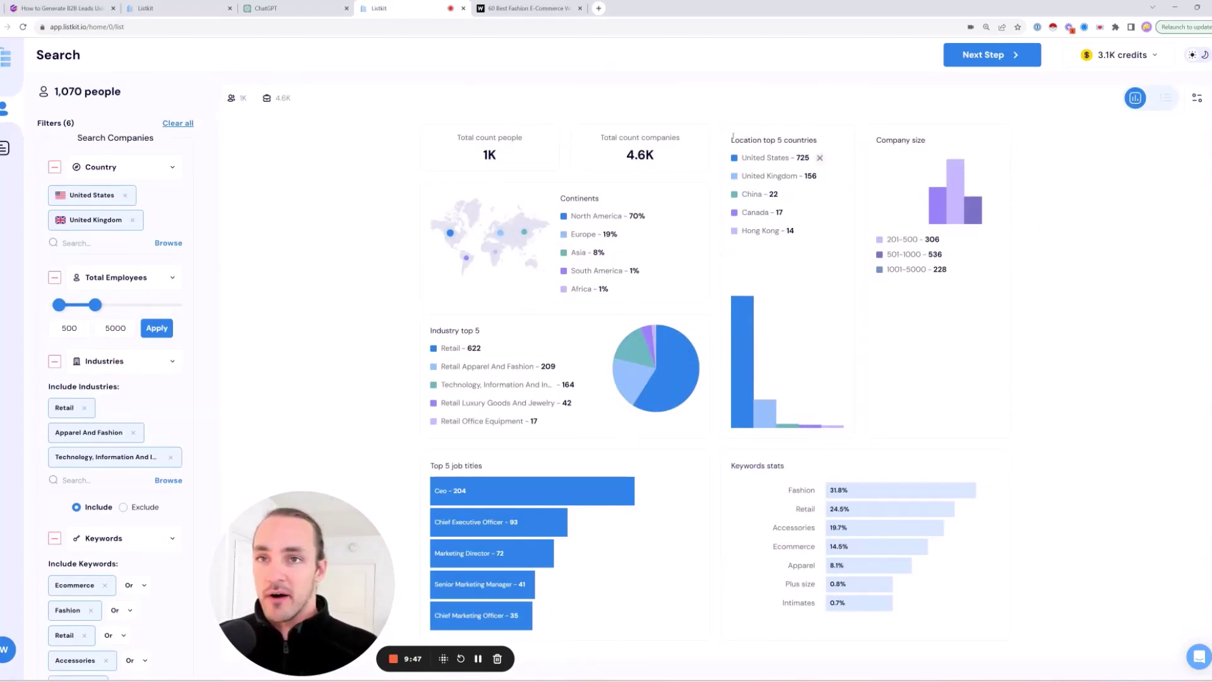
# - Review the top five countries in the statistics and exclude Hong Kong from the search
pyautogui.moveTo(812, 232); pyautogui.dragTo(739, 122)
pyautogui.click(754, 140)
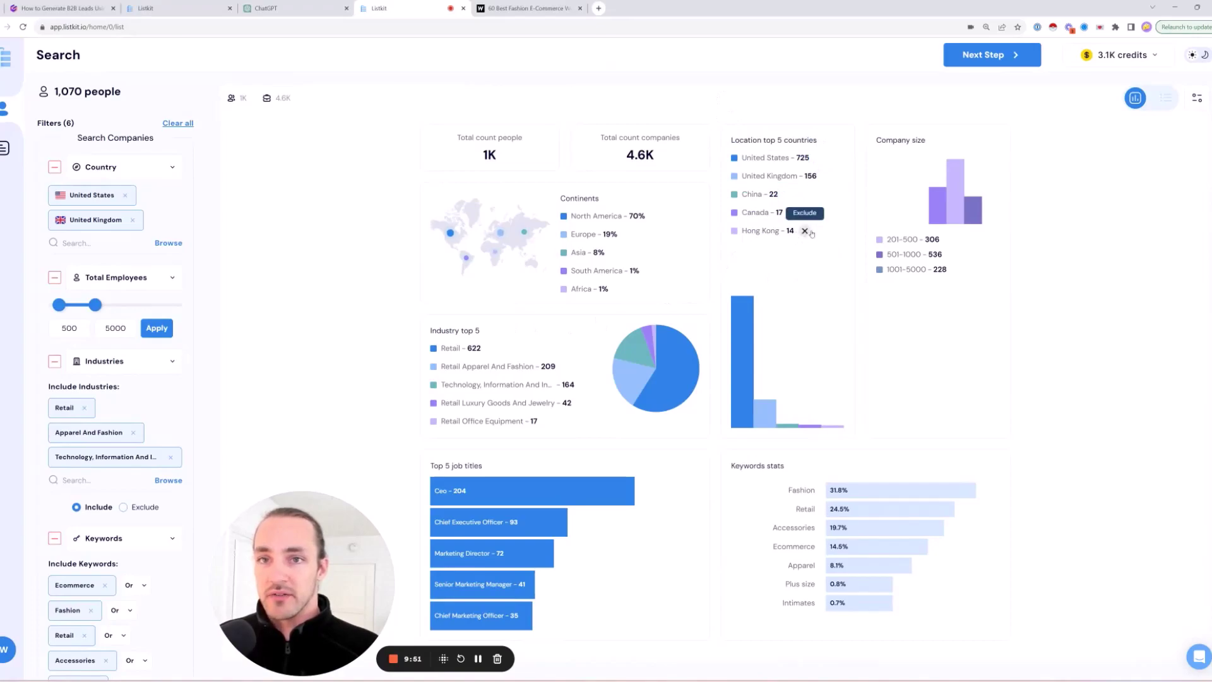
pyautogui.click(805, 231)
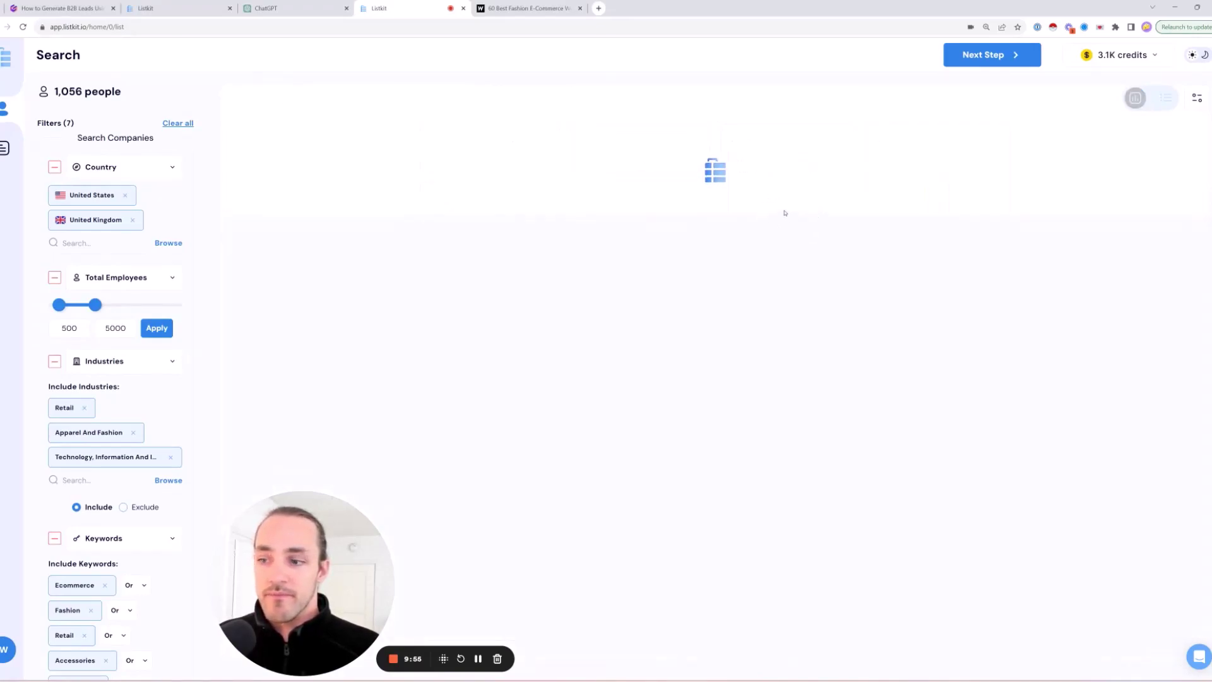
# - Exclude China and India from the people search through the top five countries, and highlight the United States and United Kingdom entries
pyautogui.click(782, 189)
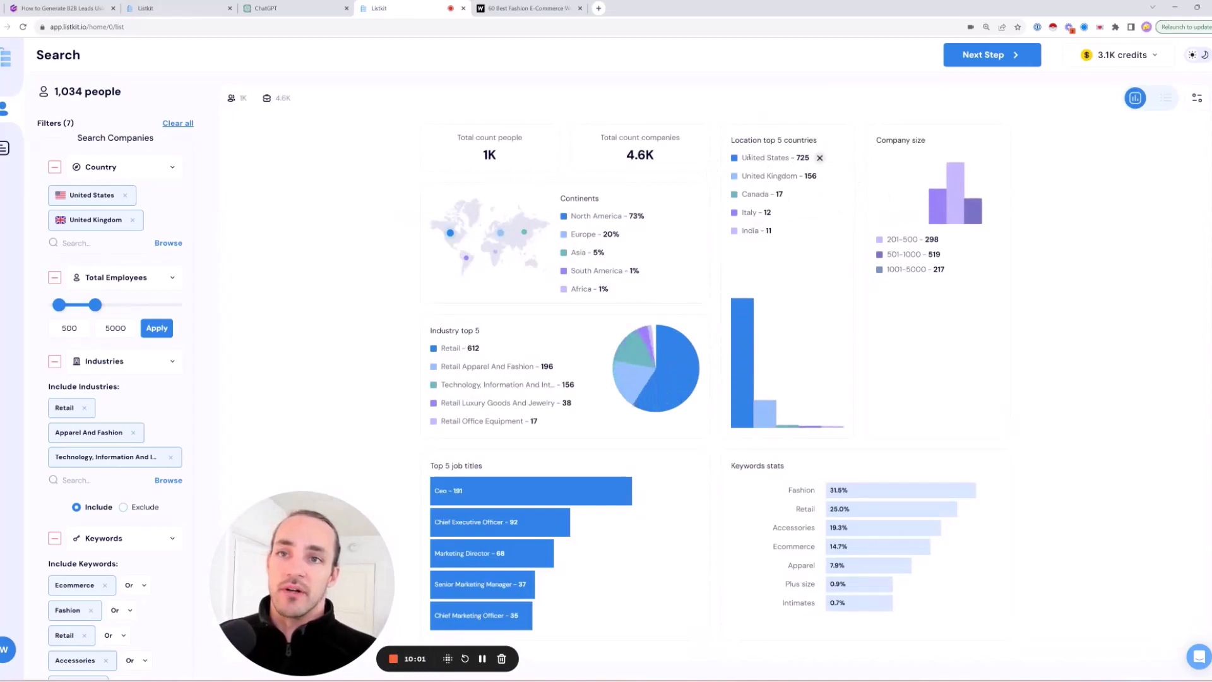
pyautogui.click(781, 231)
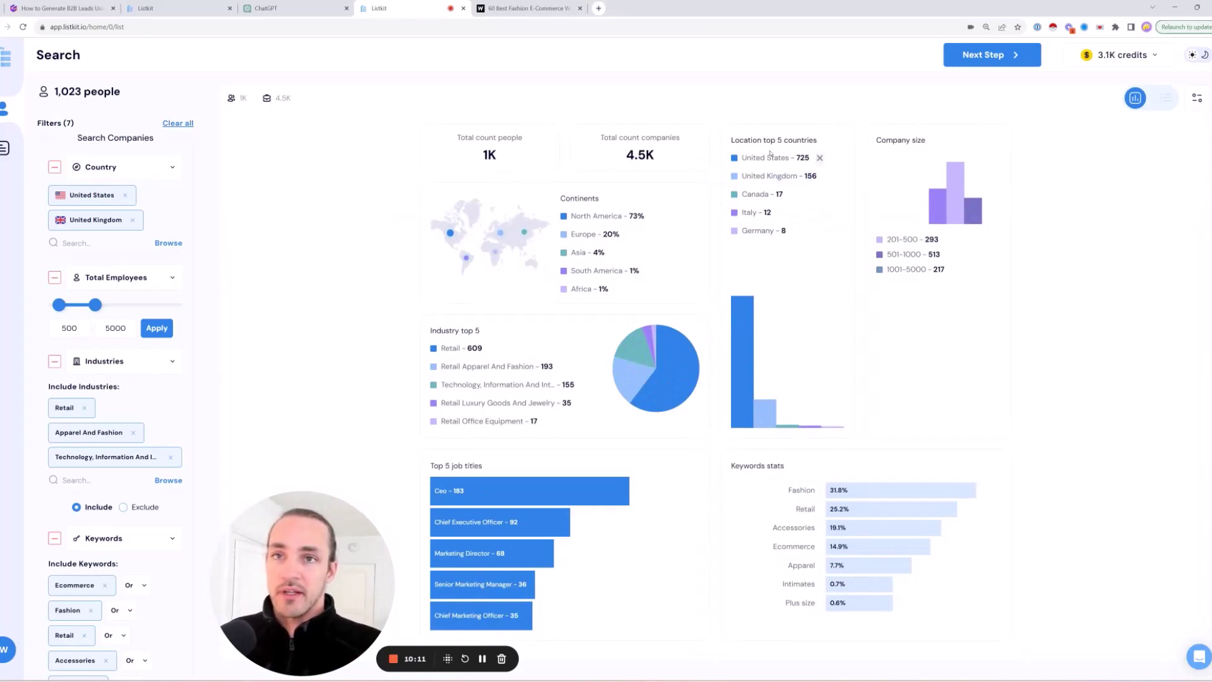
pyautogui.moveTo(742, 158); pyautogui.dragTo(821, 179)
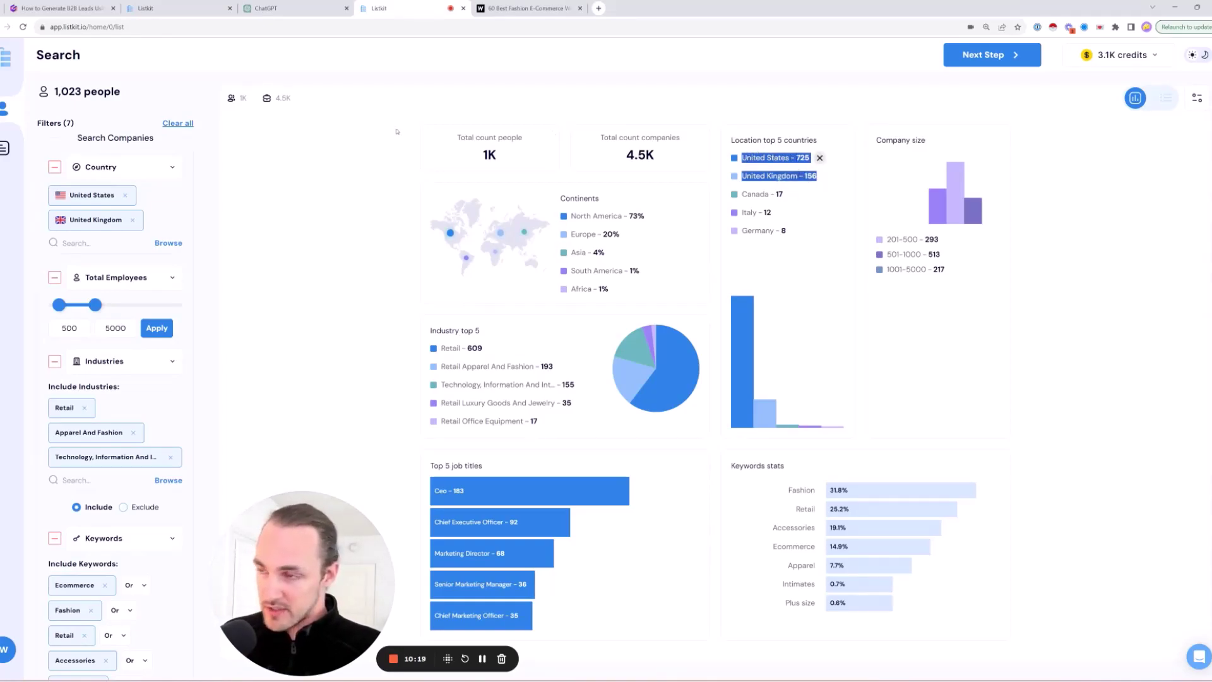
# - Include the United States and United Kingdom in the Country filter under Search People
pyautogui.scroll(-20, 137, 445)
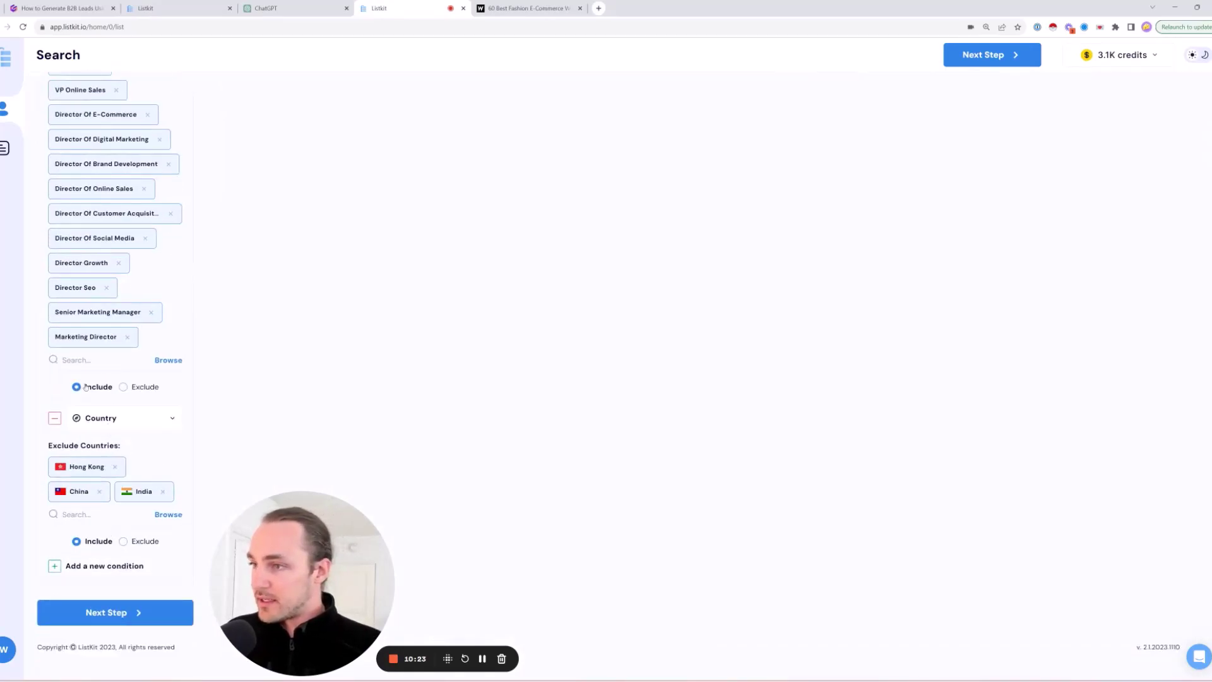
pyautogui.click(97, 516)
pyautogui.write('unite')
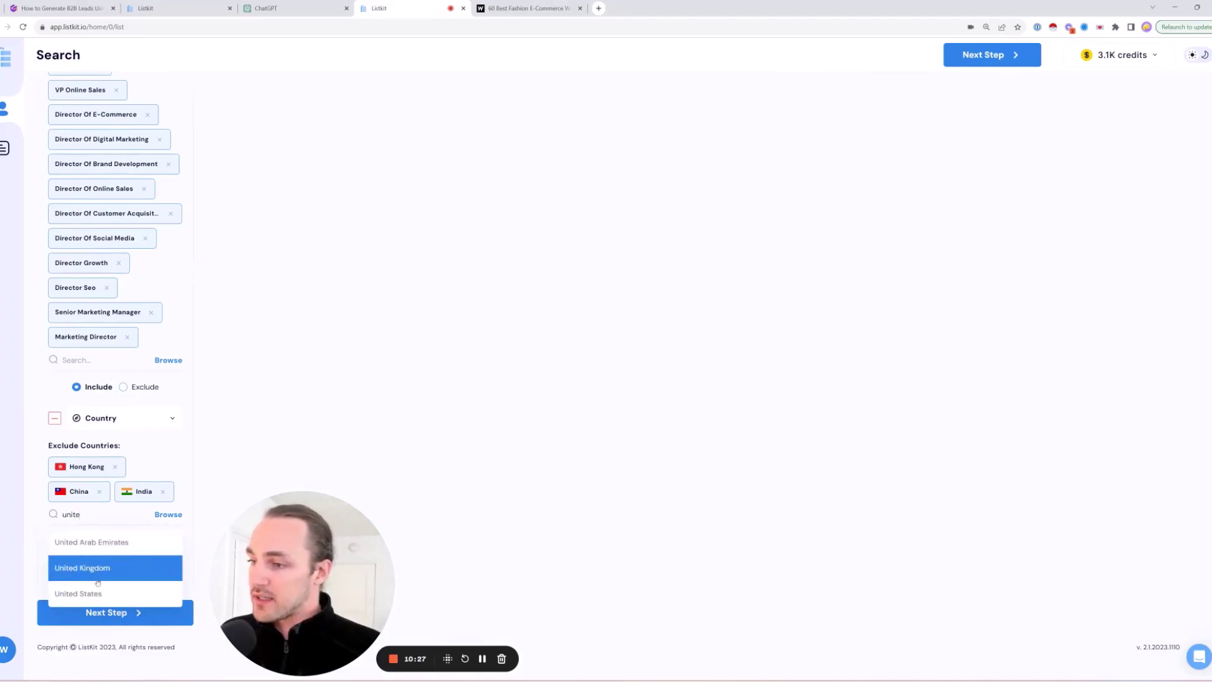
pyautogui.click(97, 590)
pyautogui.write('u')
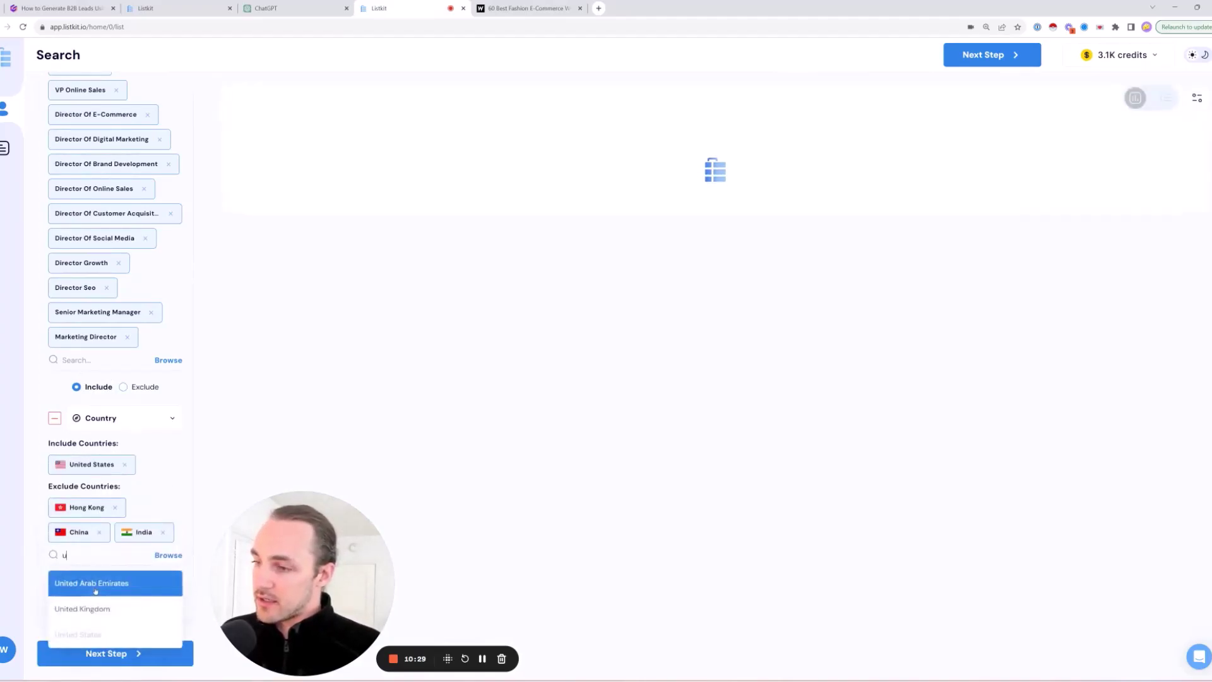
pyautogui.write('ni')
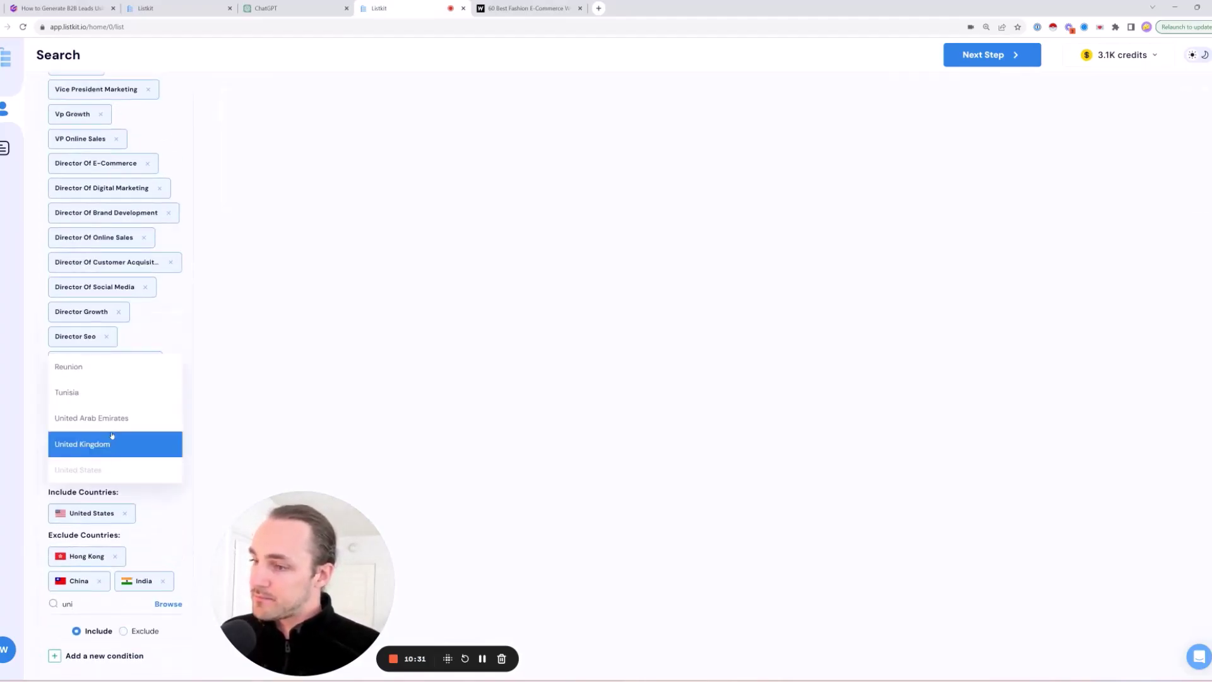
pyautogui.write('ted k')
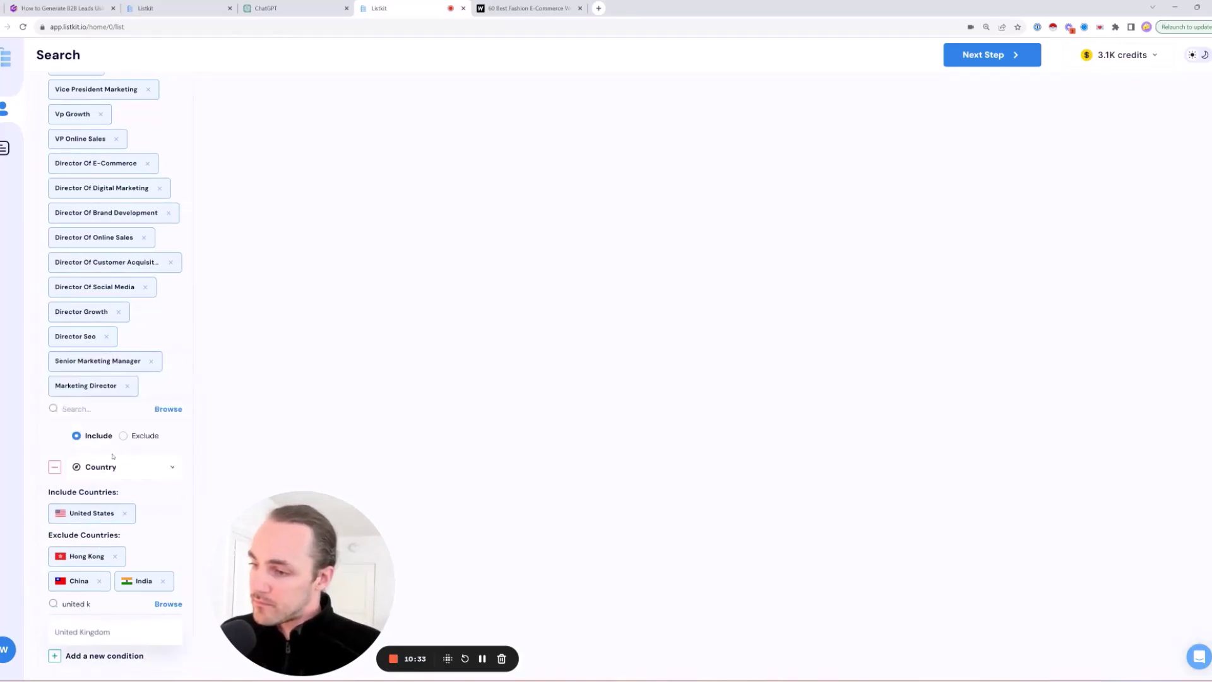
pyautogui.click(114, 631)
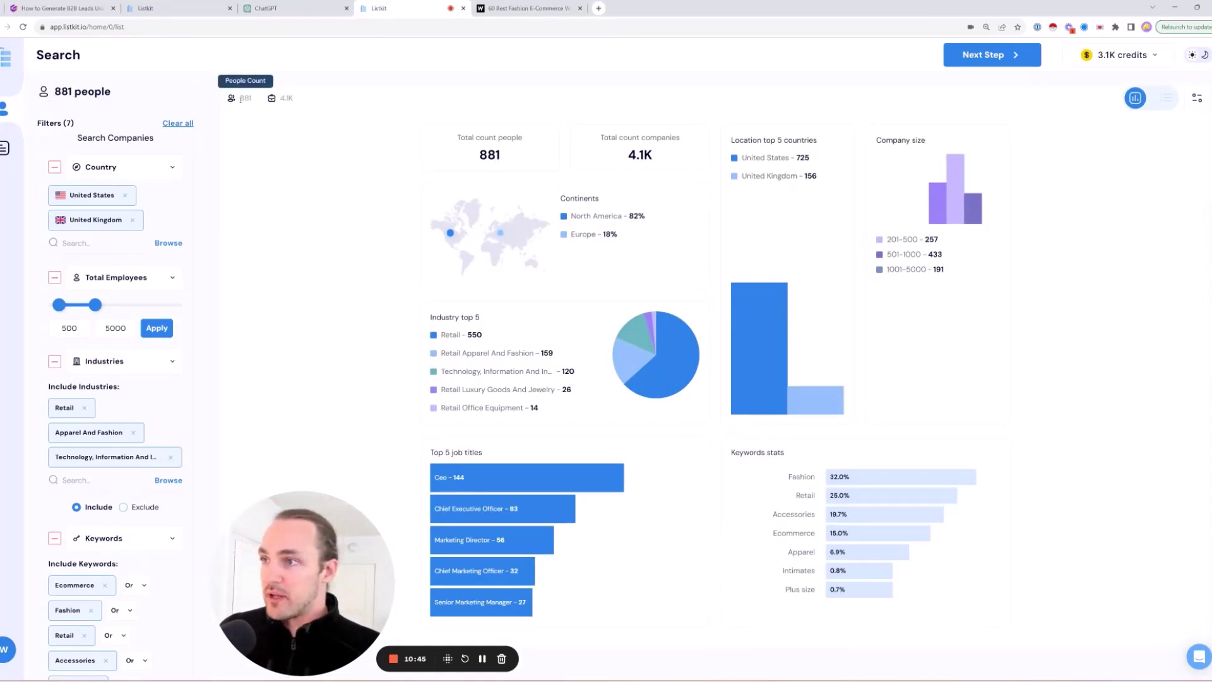
# - Review the company filters, from countries and employee range through industries, keywords and technologies, along with the included job titles
pyautogui.scroll(-1, 143, 343)
pyautogui.scroll(-3, 179, 294)
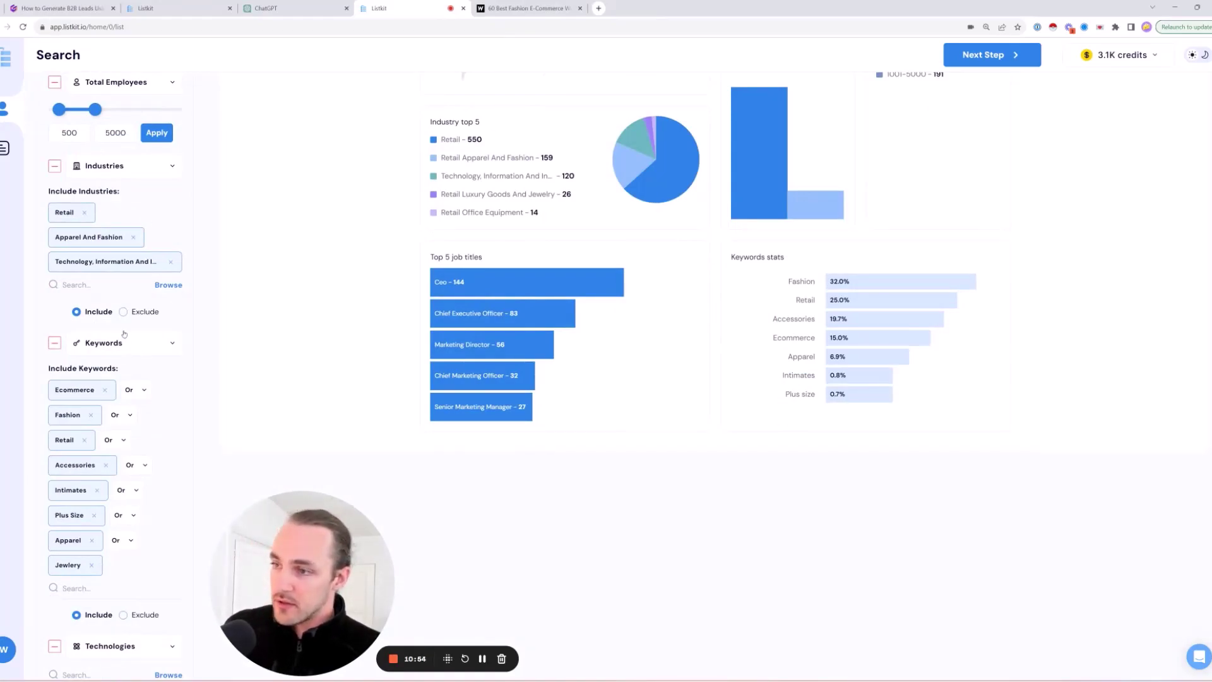
pyautogui.scroll(-3, 118, 474)
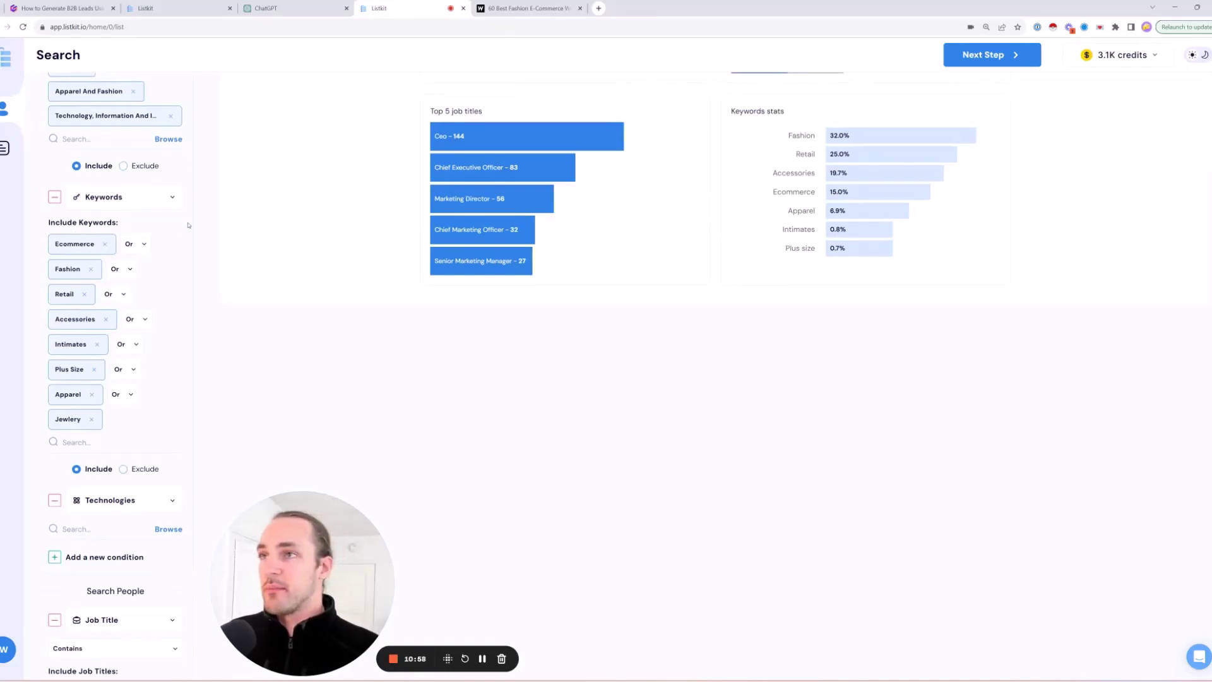
pyautogui.scroll(5, 54, 246)
pyautogui.click(601, 8)
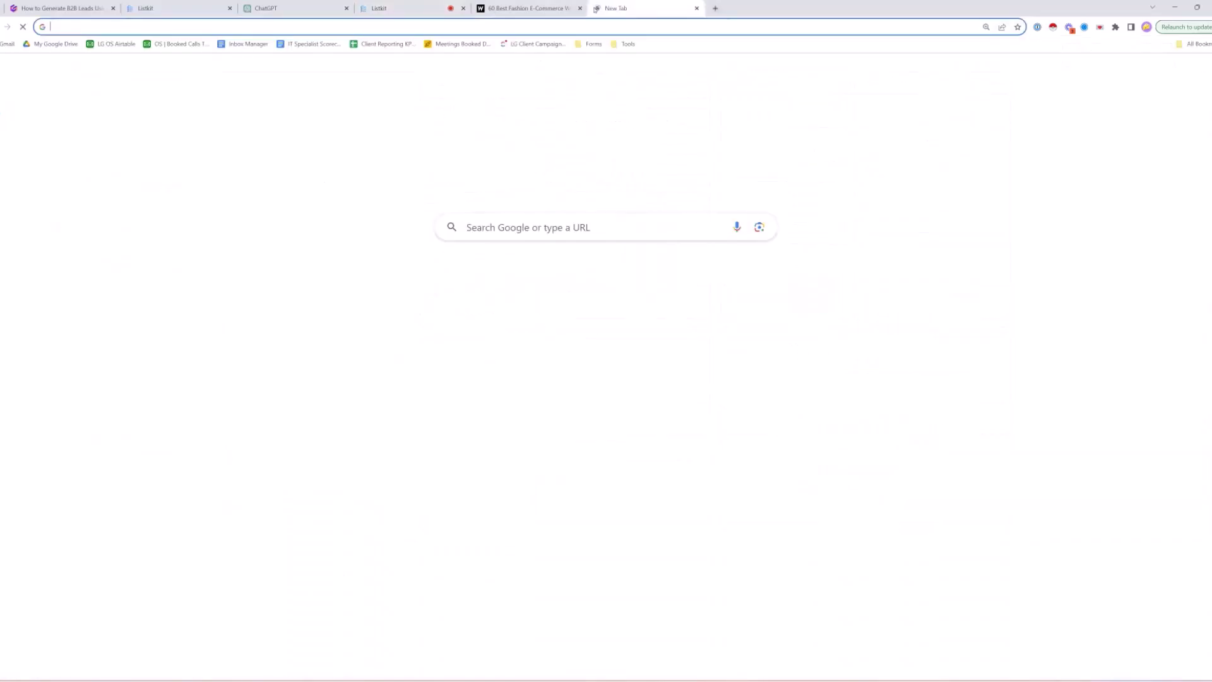
pyautogui.click(696, 8)
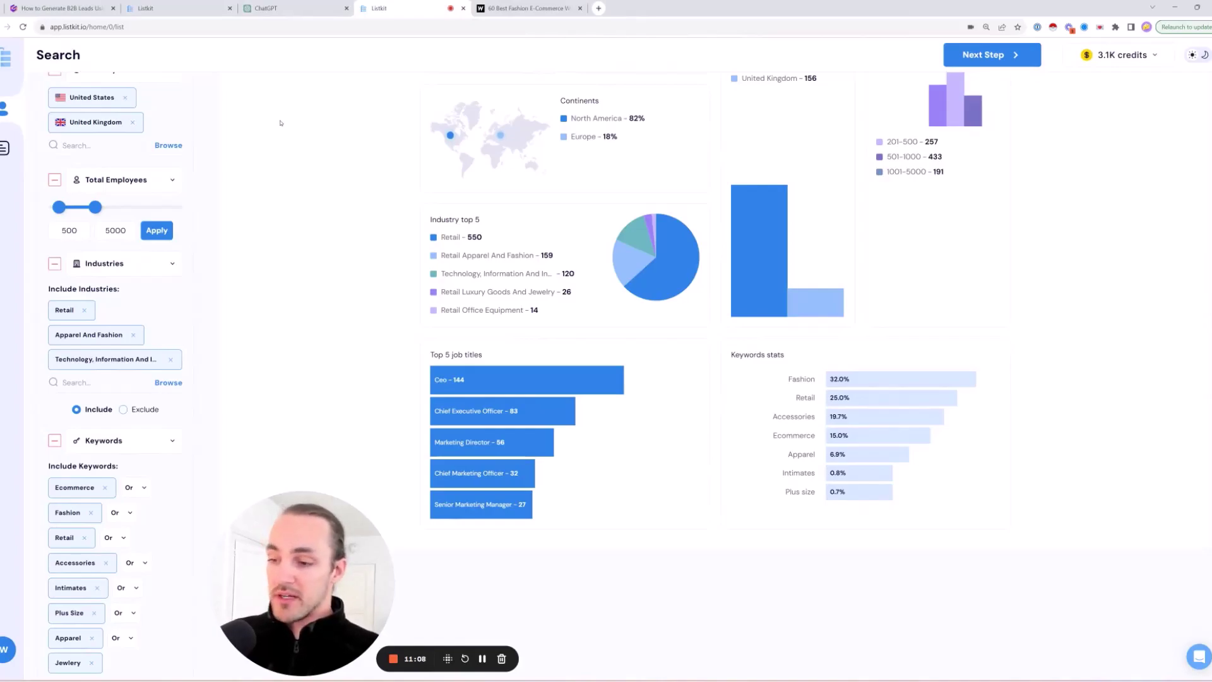
pyautogui.scroll(-4, 132, 234)
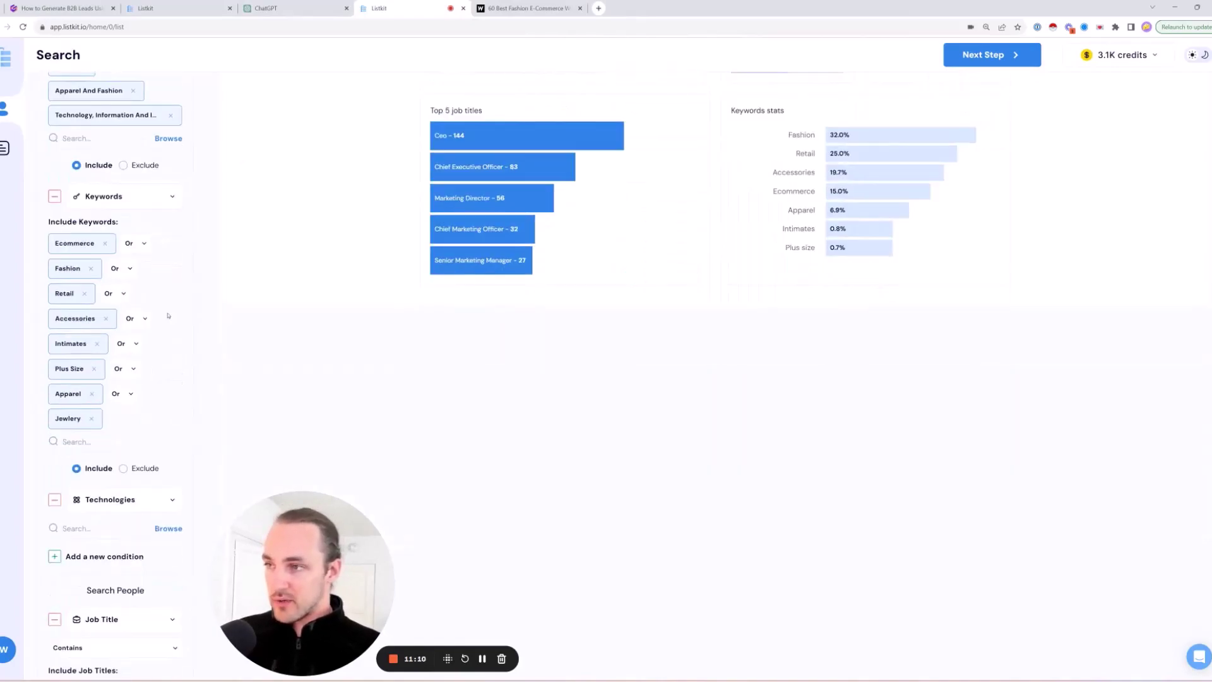
pyautogui.scroll(-4, 120, 274)
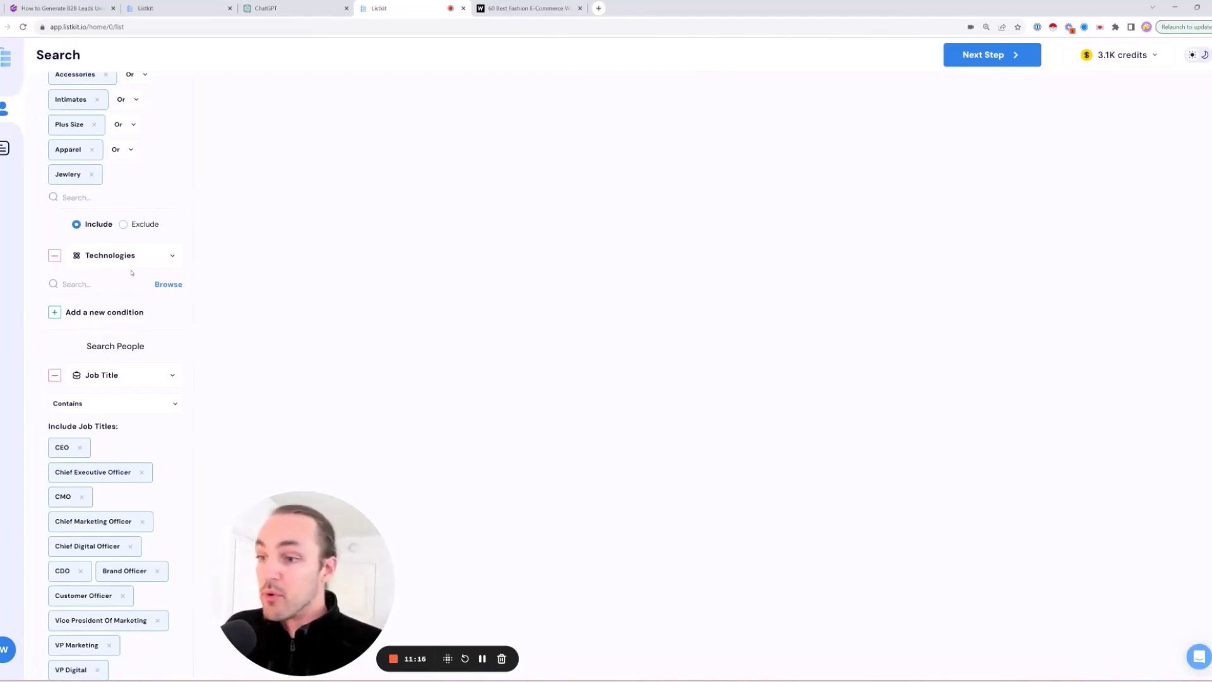
pyautogui.scroll(10, 132, 273)
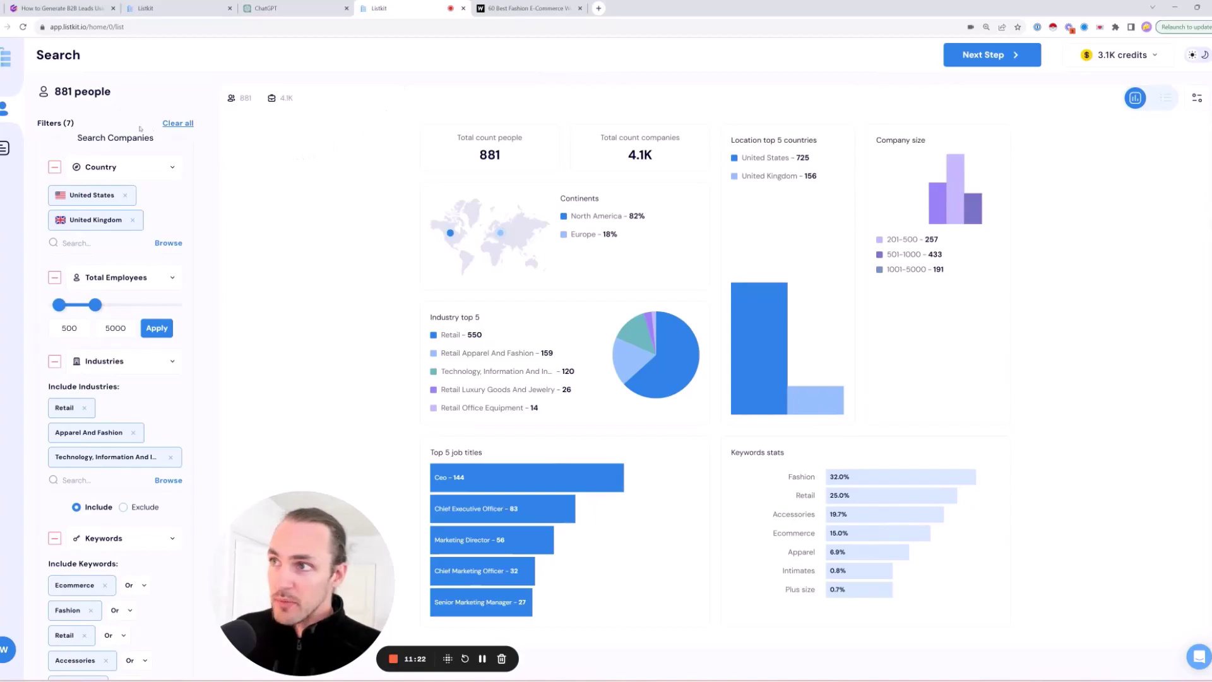
# - Proceed from the finished filters to the credit redemption options and set the maximum people per company to 3
pyautogui.scroll(-15, 132, 315)
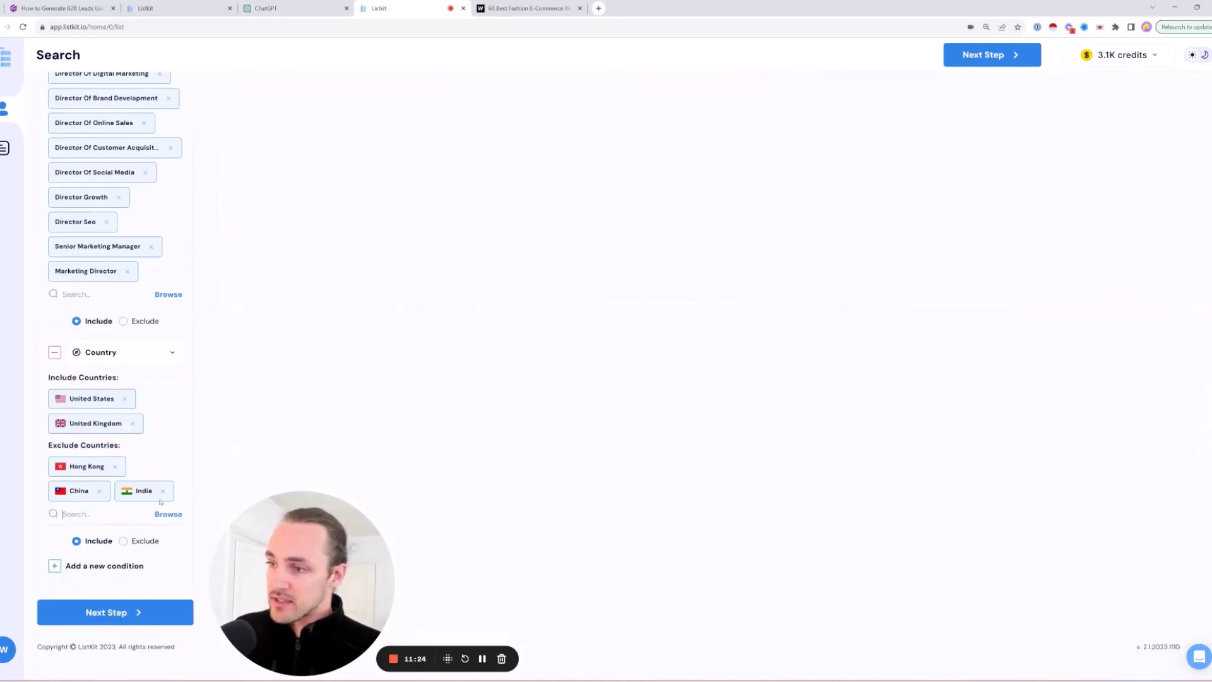
pyautogui.click(139, 612)
pyautogui.click(111, 146)
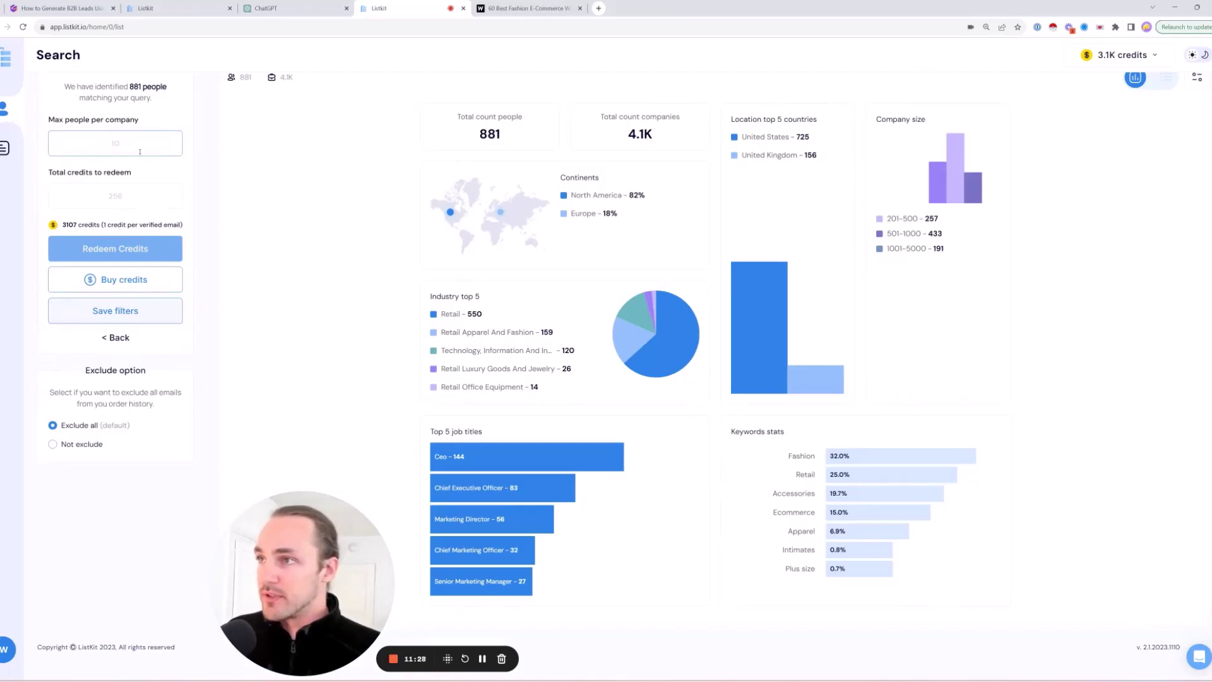
pyautogui.write('3')
pyautogui.press('Tab')
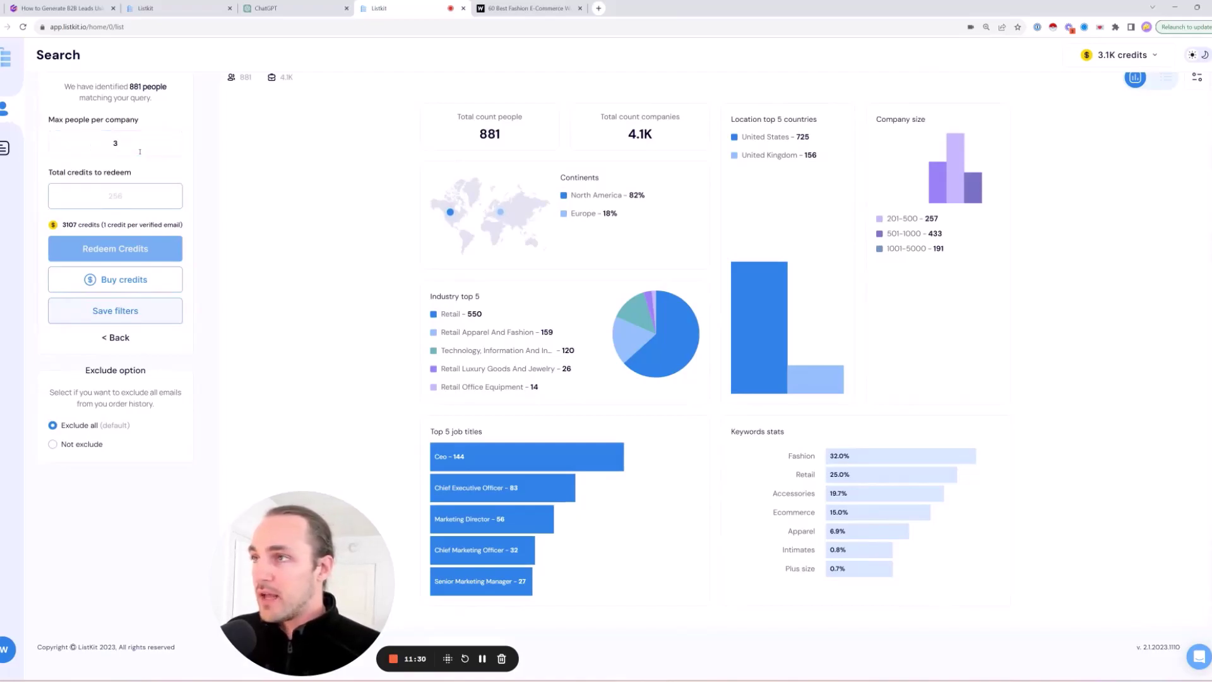
pyautogui.write('800')
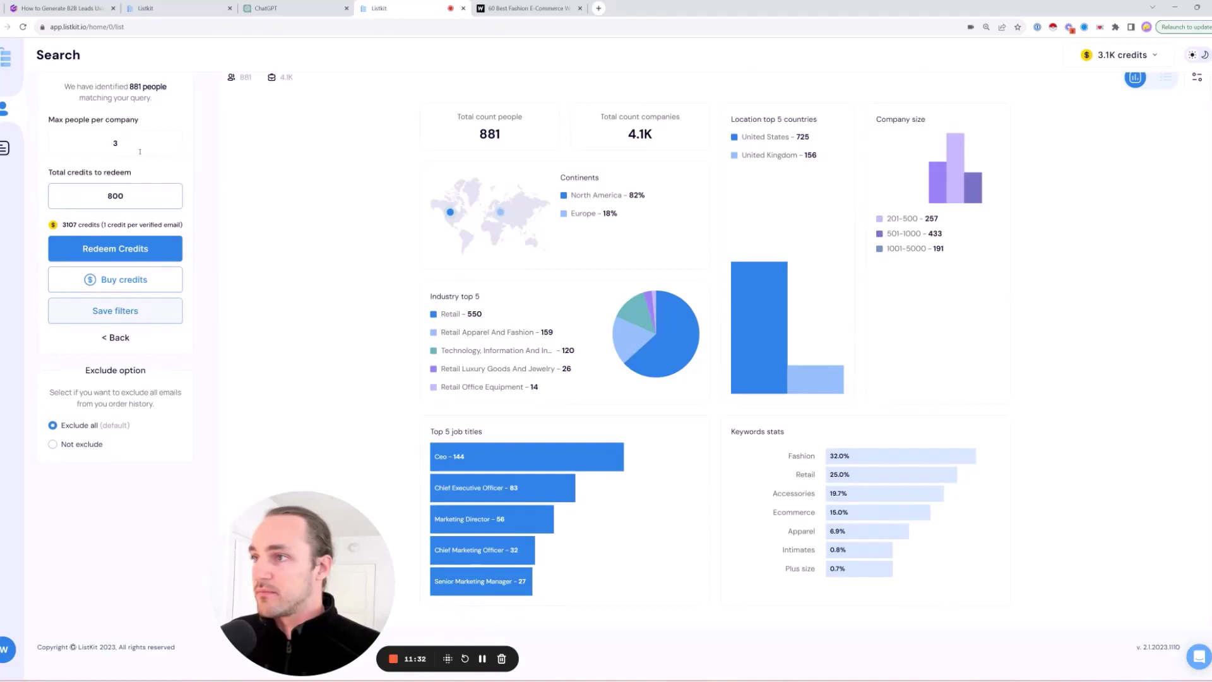
pyautogui.hotkey('ctrl', 'a')
pyautogui.press('BackSpace')
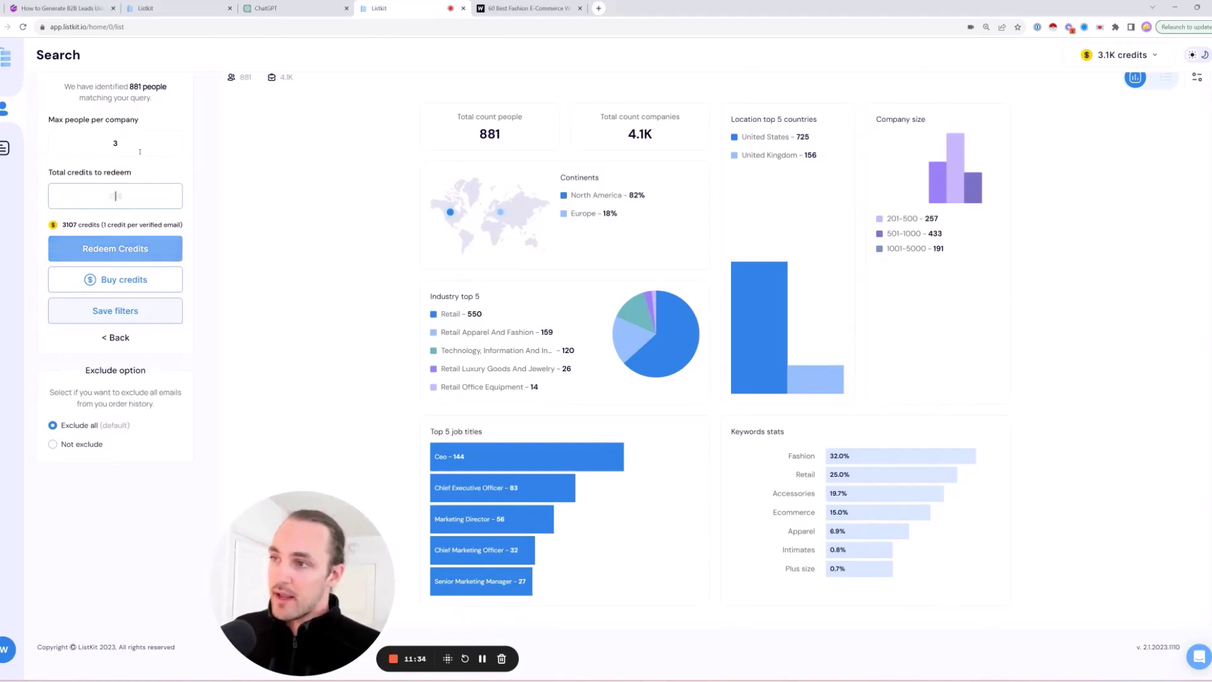